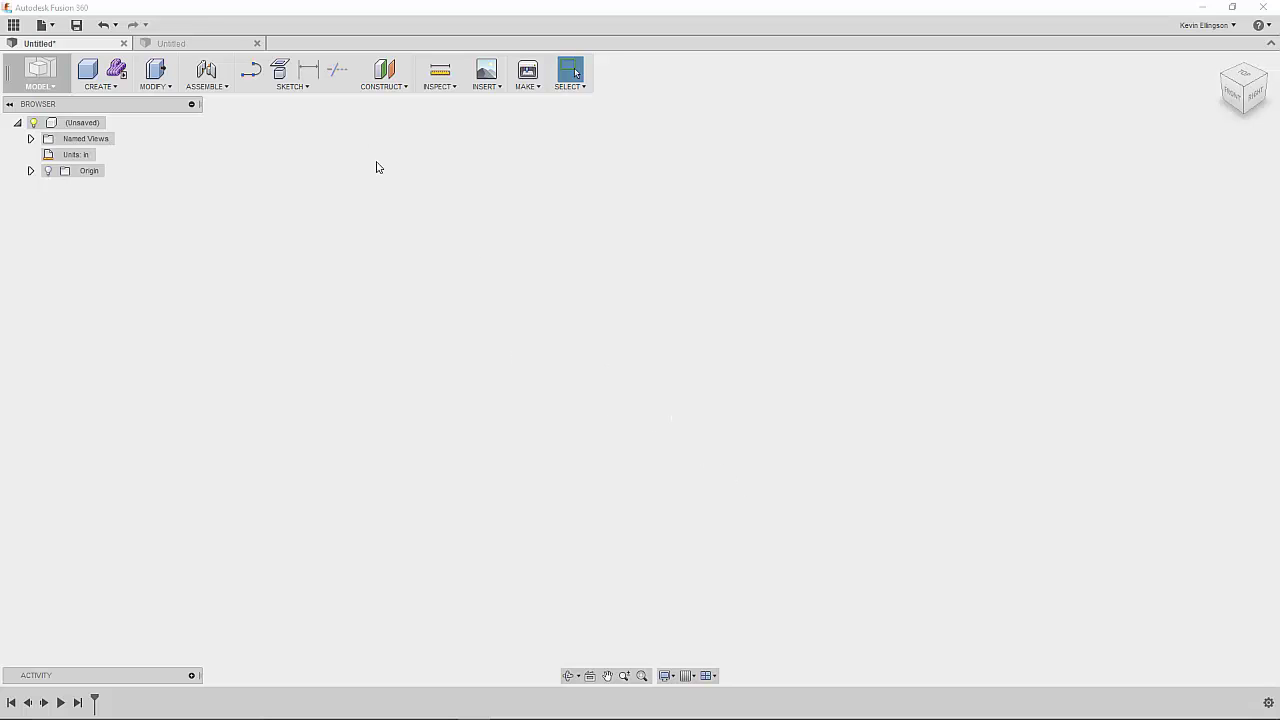
pyautogui.click(309, 88)
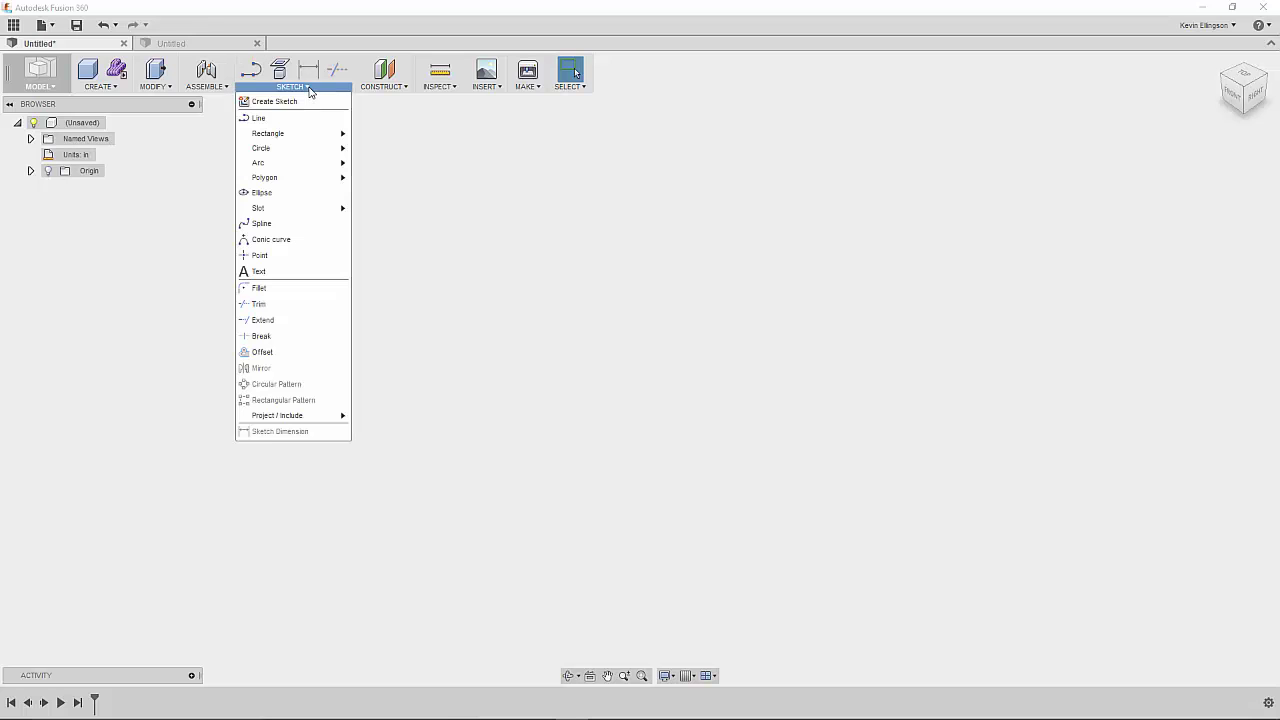
pyautogui.moveTo(303, 154)
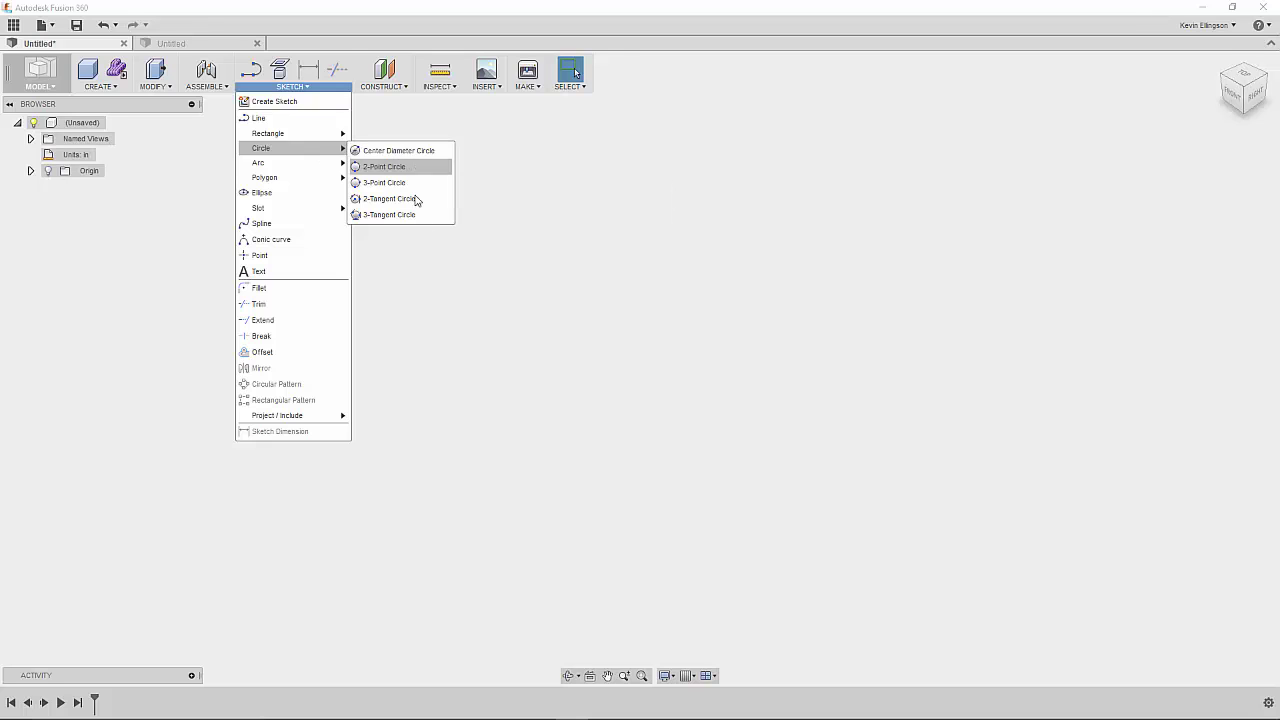
pyautogui.click(585, 450)
# Start a sketch on the horizontal origin plane and draw a center diameter circle of 4.5 in centred on the origin.
pyautogui.rightClick(520, 322)
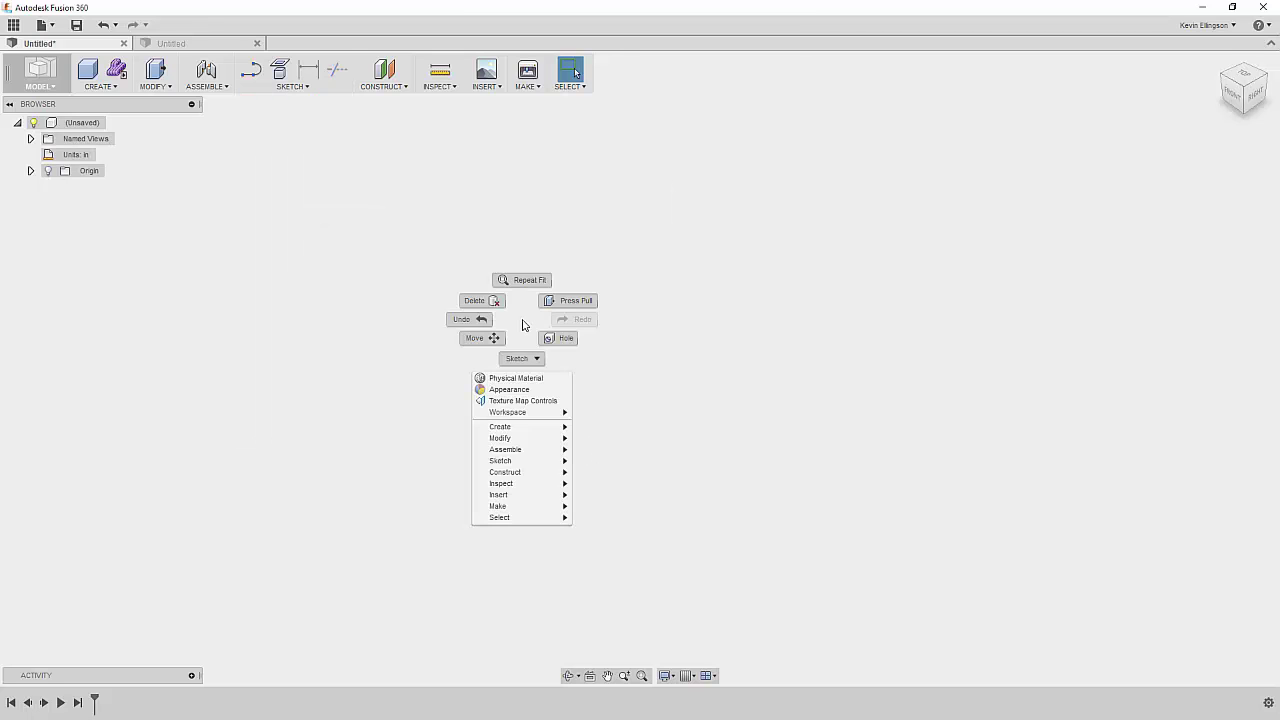
pyautogui.click(524, 358)
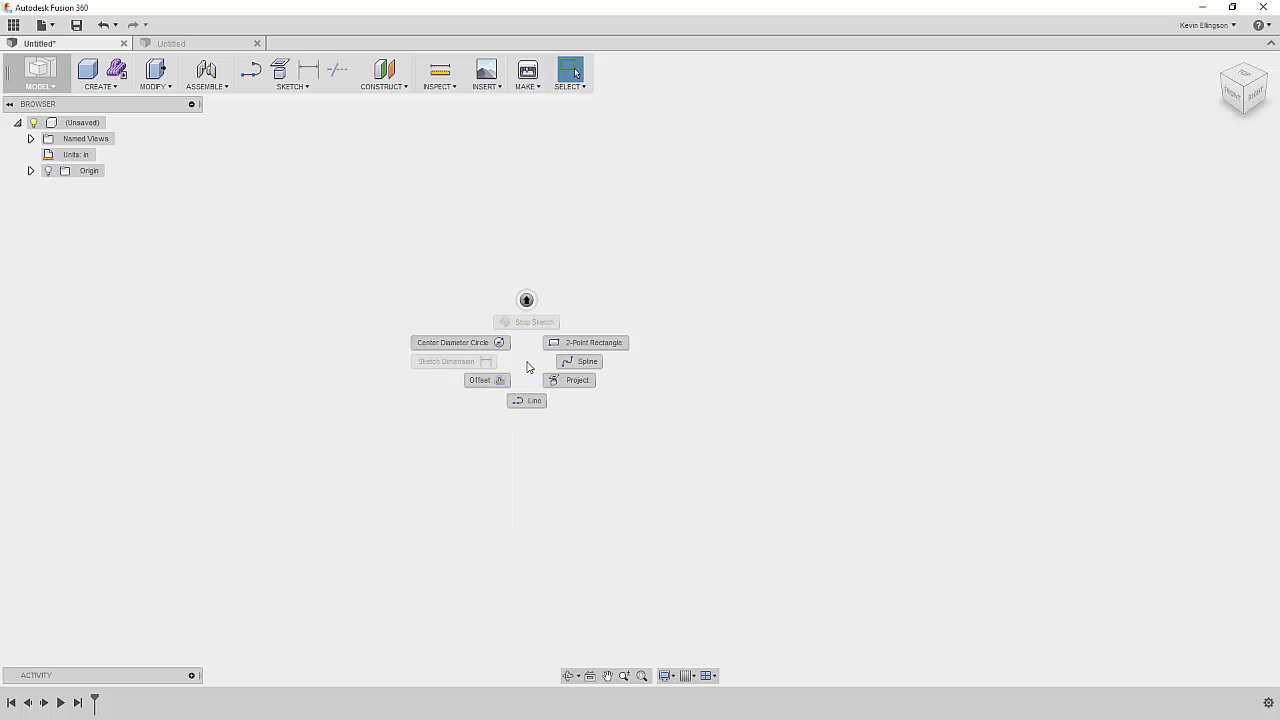
pyautogui.click(477, 346)
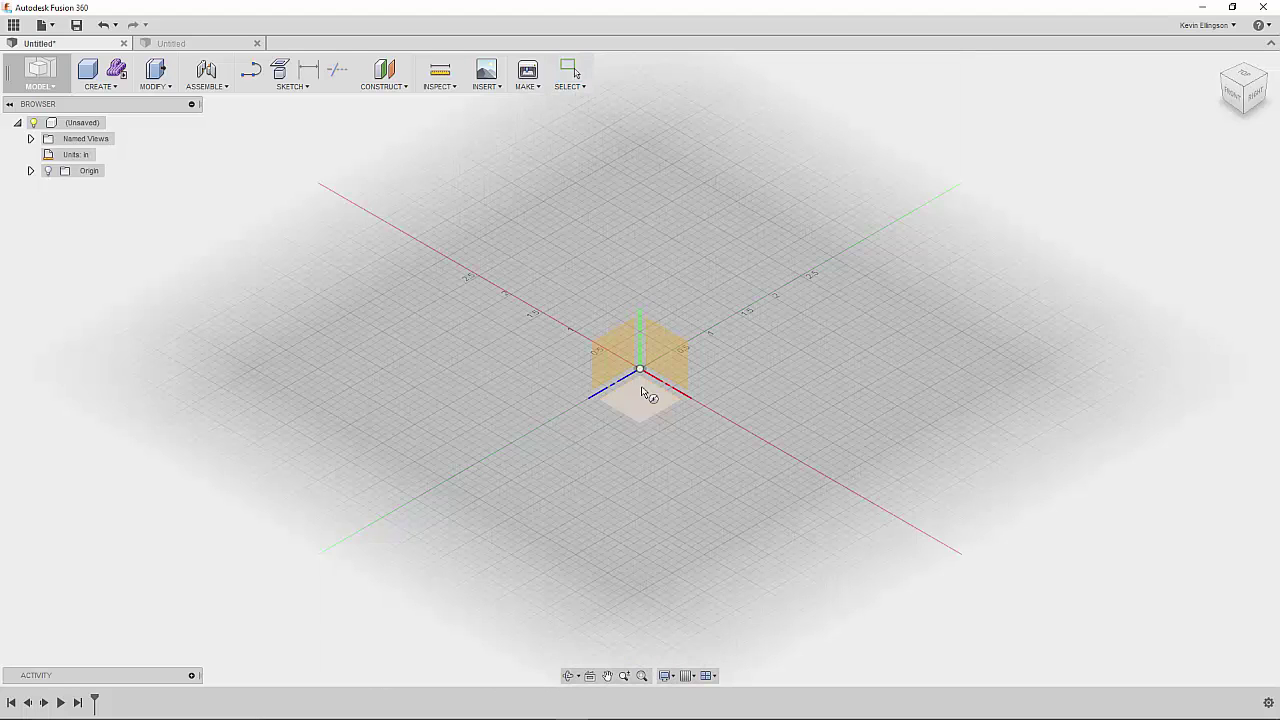
pyautogui.click(645, 409)
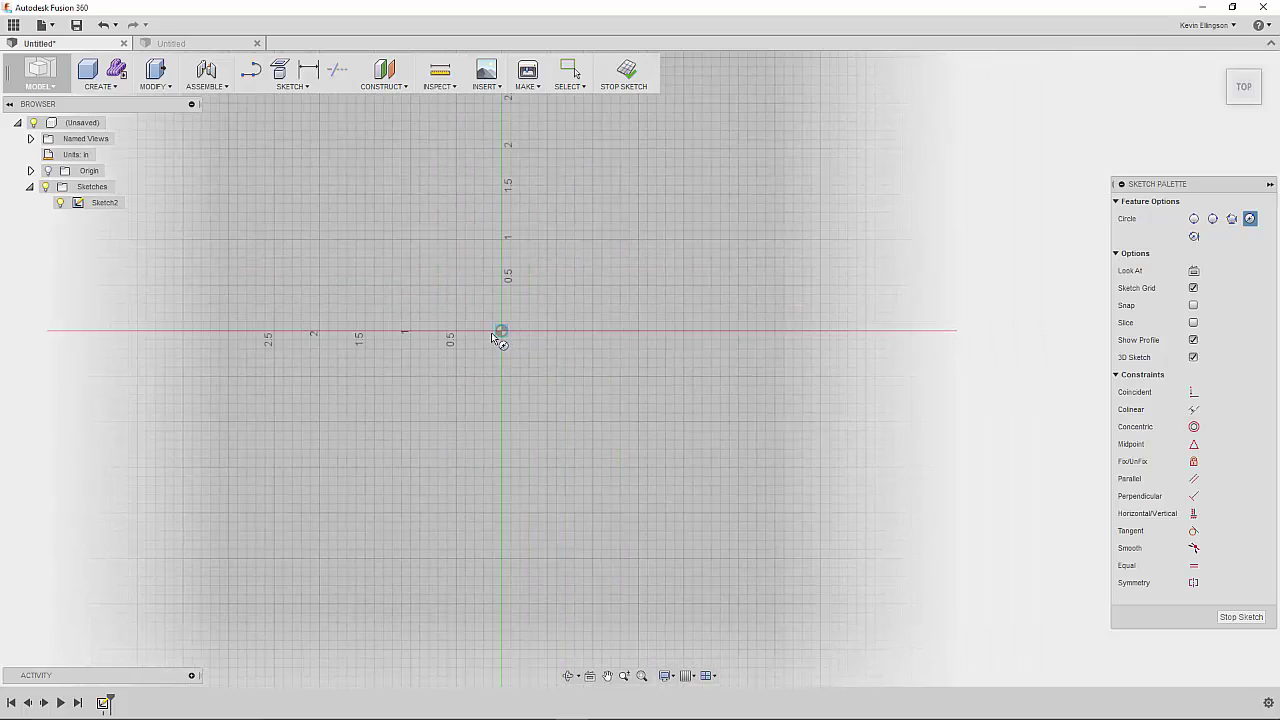
pyautogui.click(494, 334)
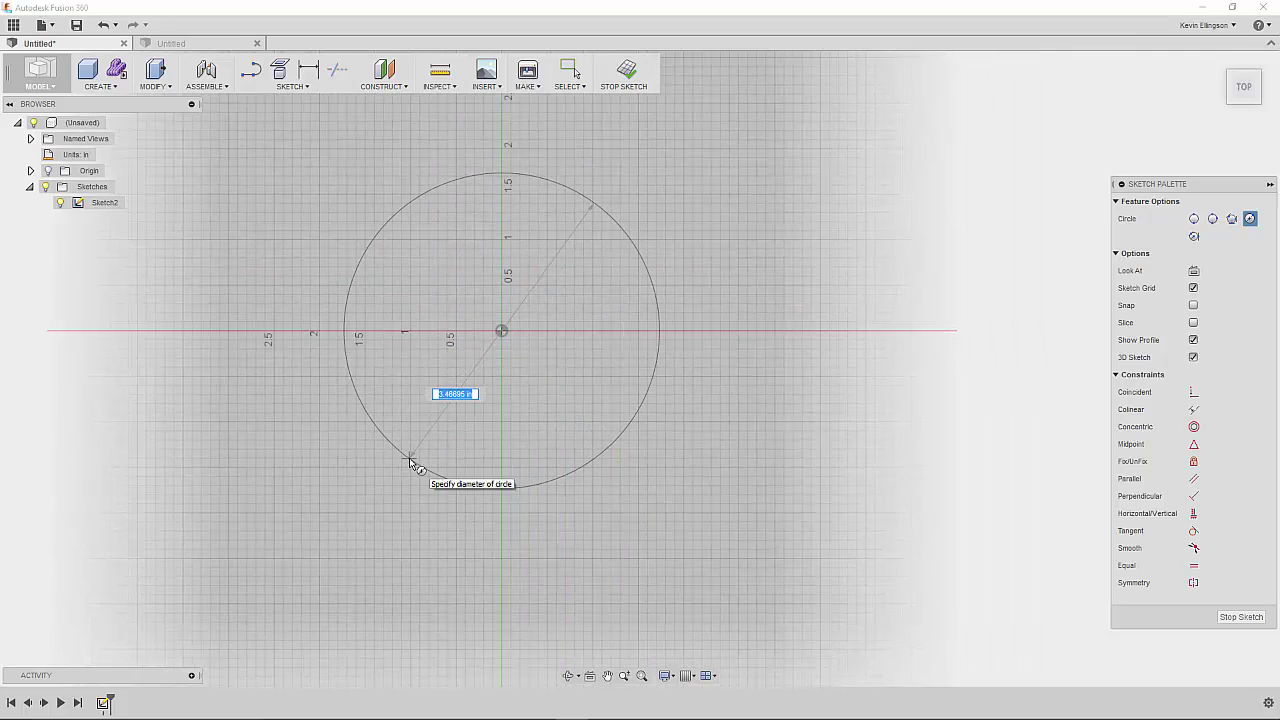
pyautogui.write('4')
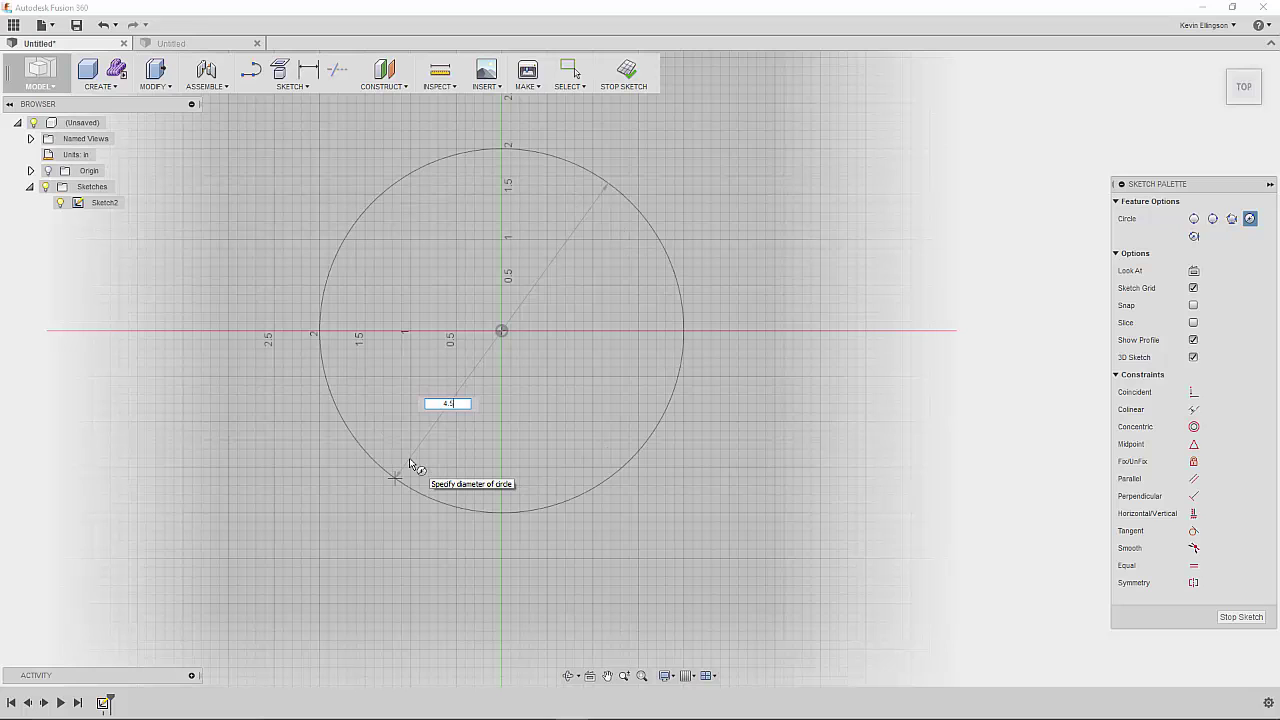
pyautogui.write('.5')
pyautogui.press('Tab')
pyautogui.press('Return')
pyautogui.press('Escape')
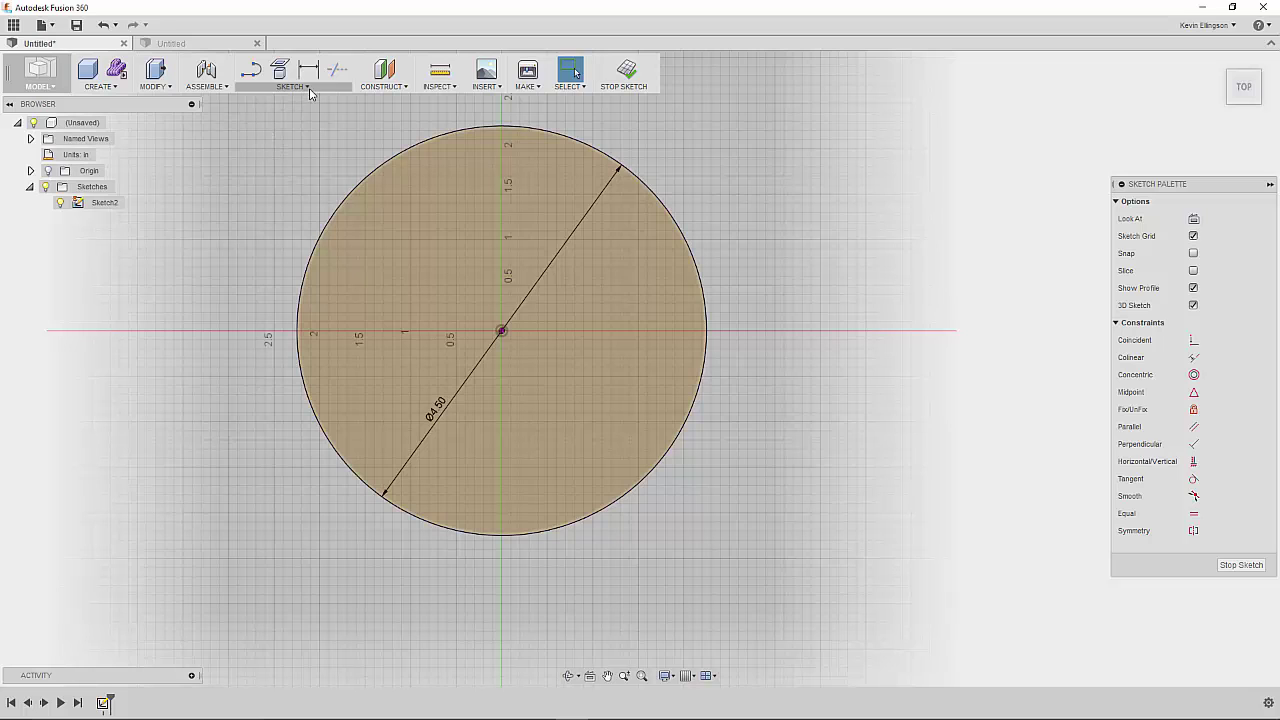
# Add a concentric circle with a 3.375 in diameter, centred on the origin inside the first circle.
pyautogui.rightClick(735, 300)
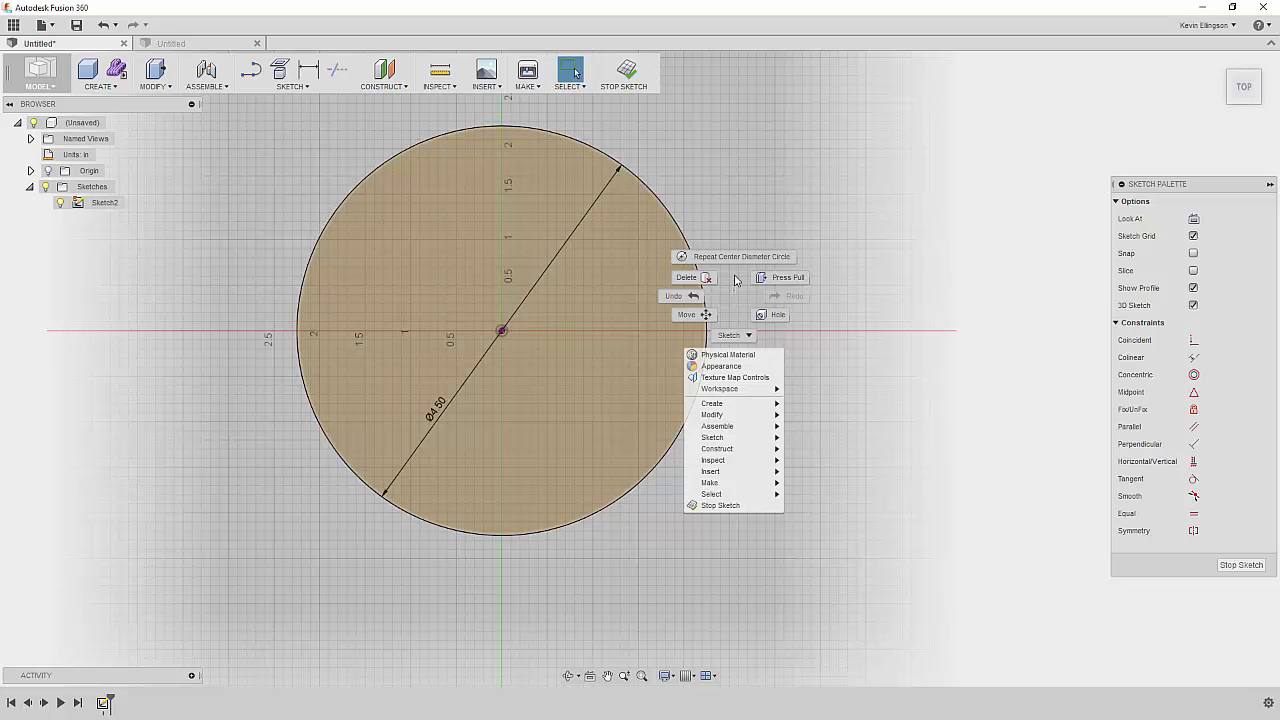
pyautogui.click(738, 258)
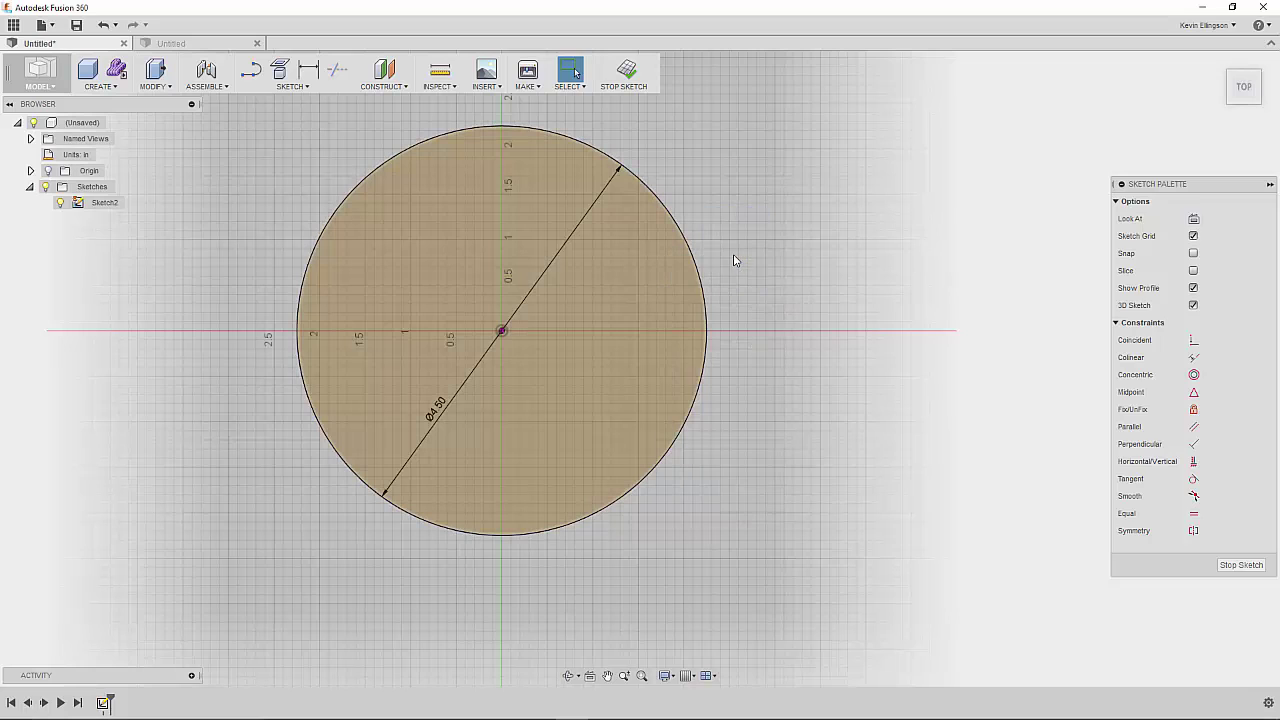
pyautogui.click(500, 331)
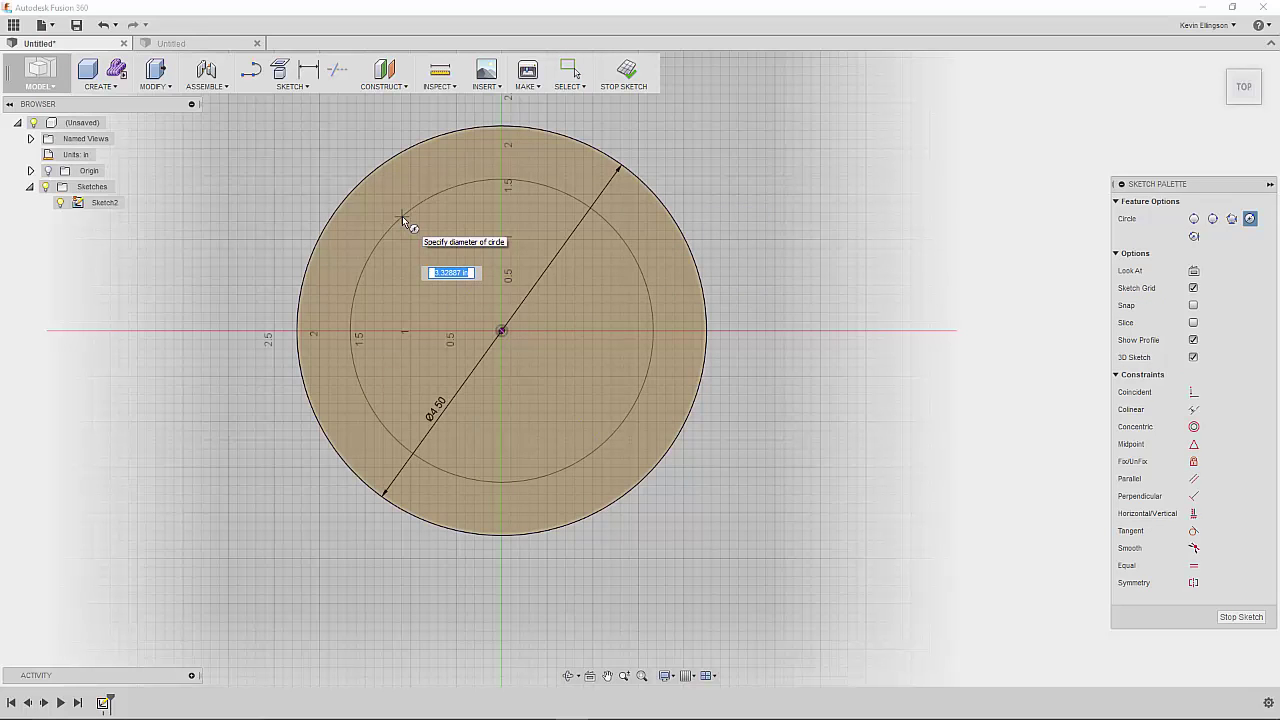
pyautogui.write('3.37')
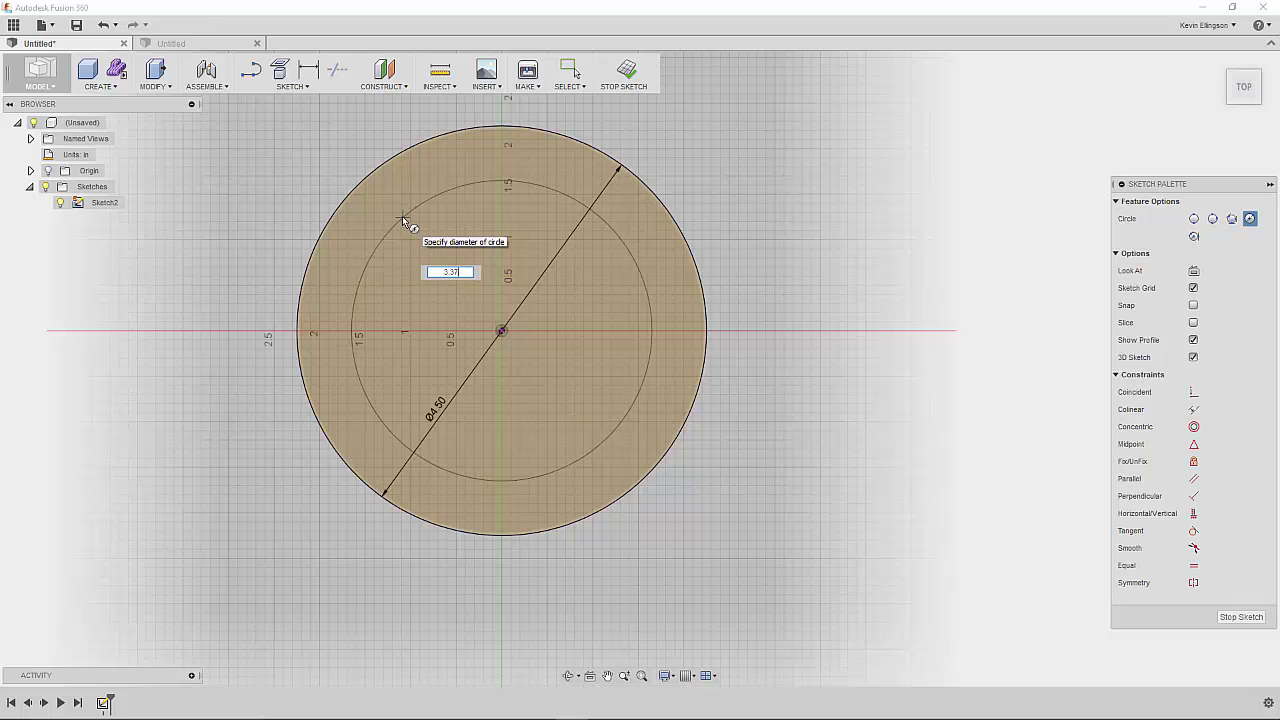
pyautogui.write('5')
pyautogui.press('Return')
pyautogui.press('Escape')
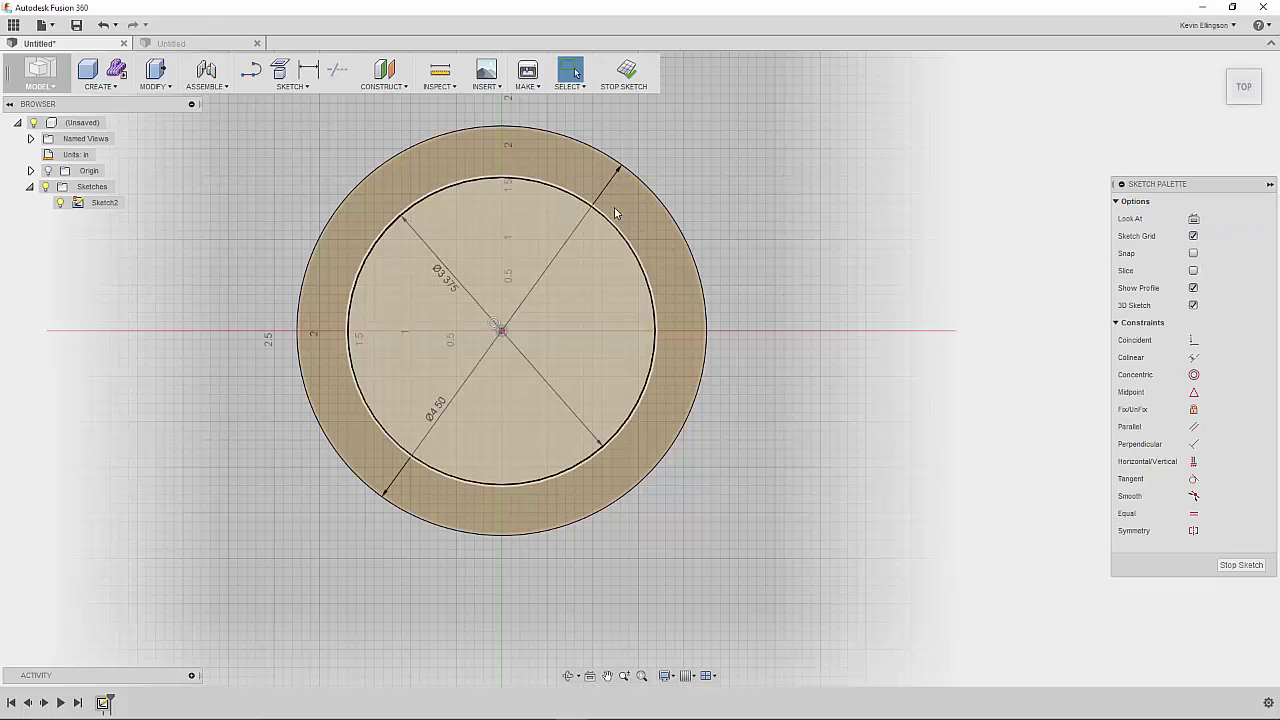
# Draw a 2 in diameter circle to the right of the concentric circles, centred about 7.06 in from the origin.
pyautogui.moveTo(590, 261); pyautogui.dragTo(390, 279, button='middle')
pyautogui.scroll(-3, 563, 269)
pyautogui.moveTo(629, 297); pyautogui.dragTo(519, 292, button='middle')
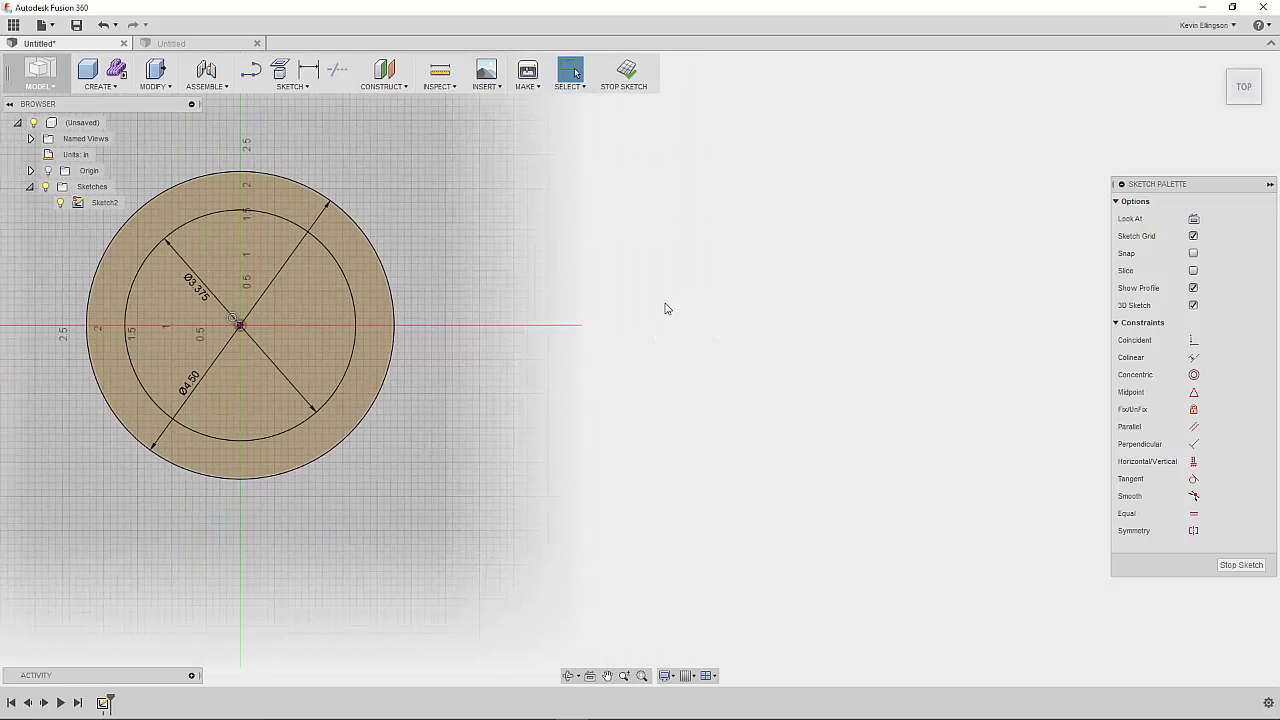
pyautogui.rightClick(604, 320)
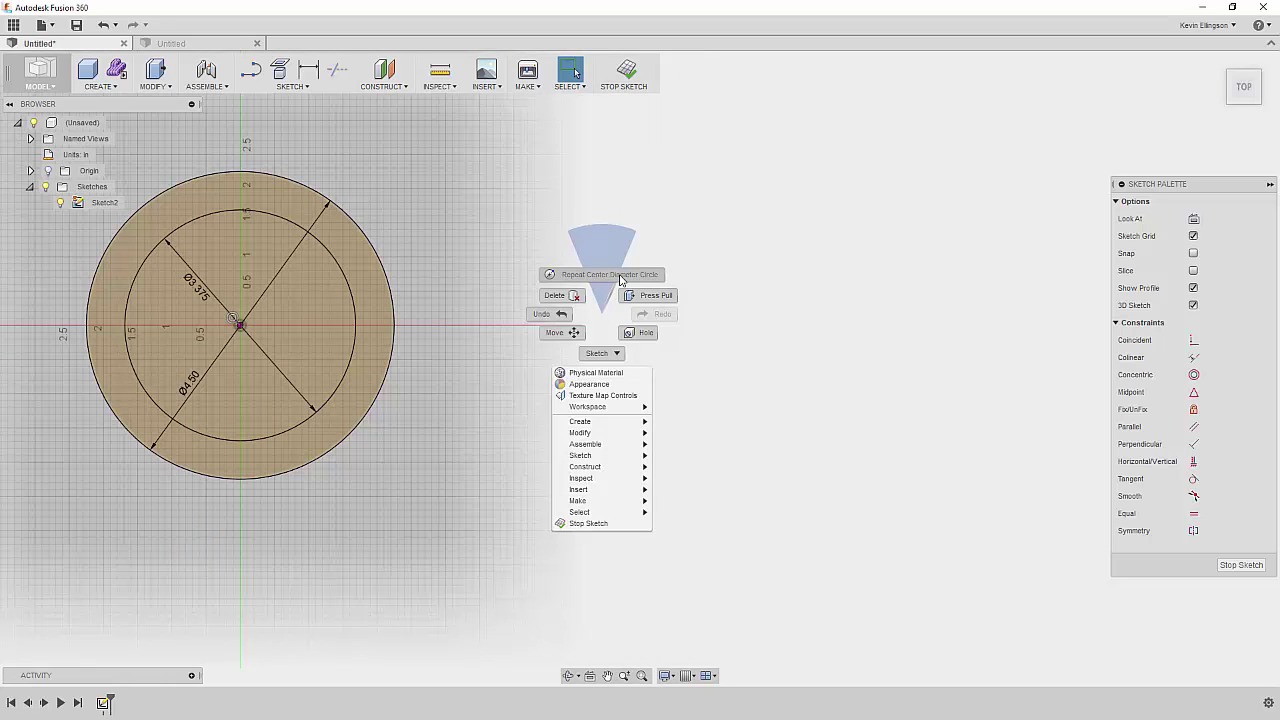
pyautogui.click(620, 279)
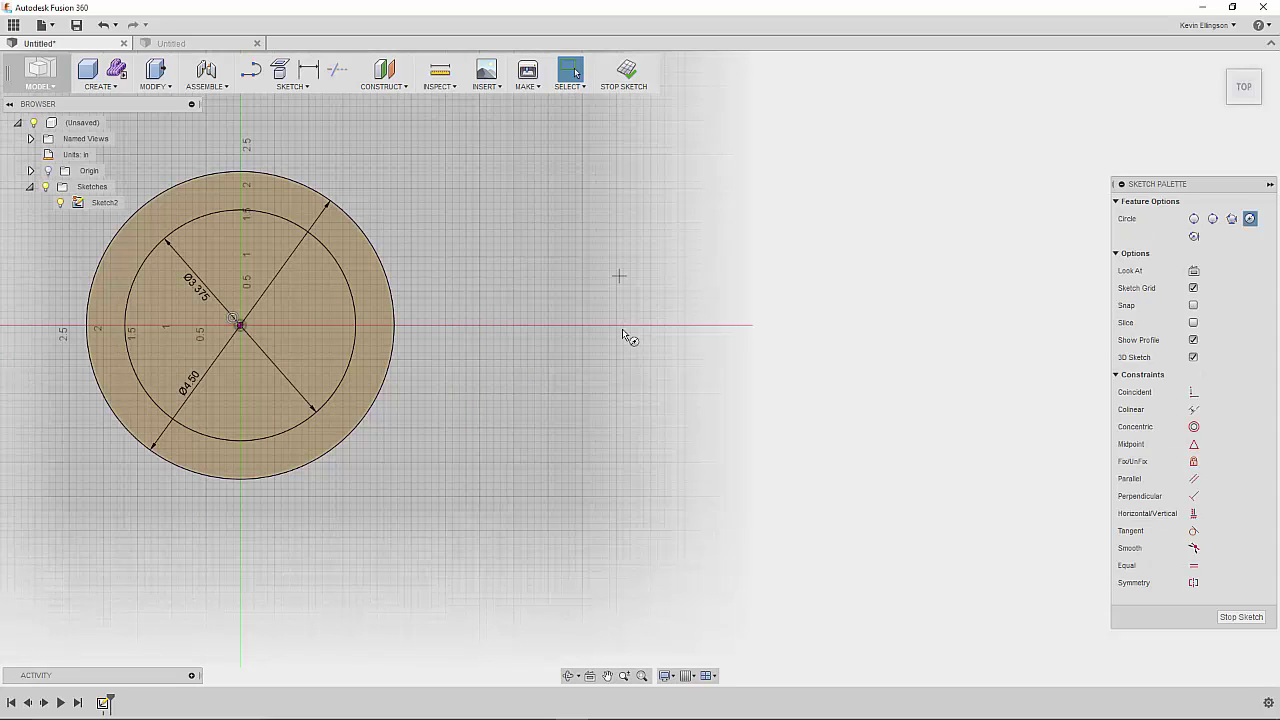
pyautogui.click(724, 325)
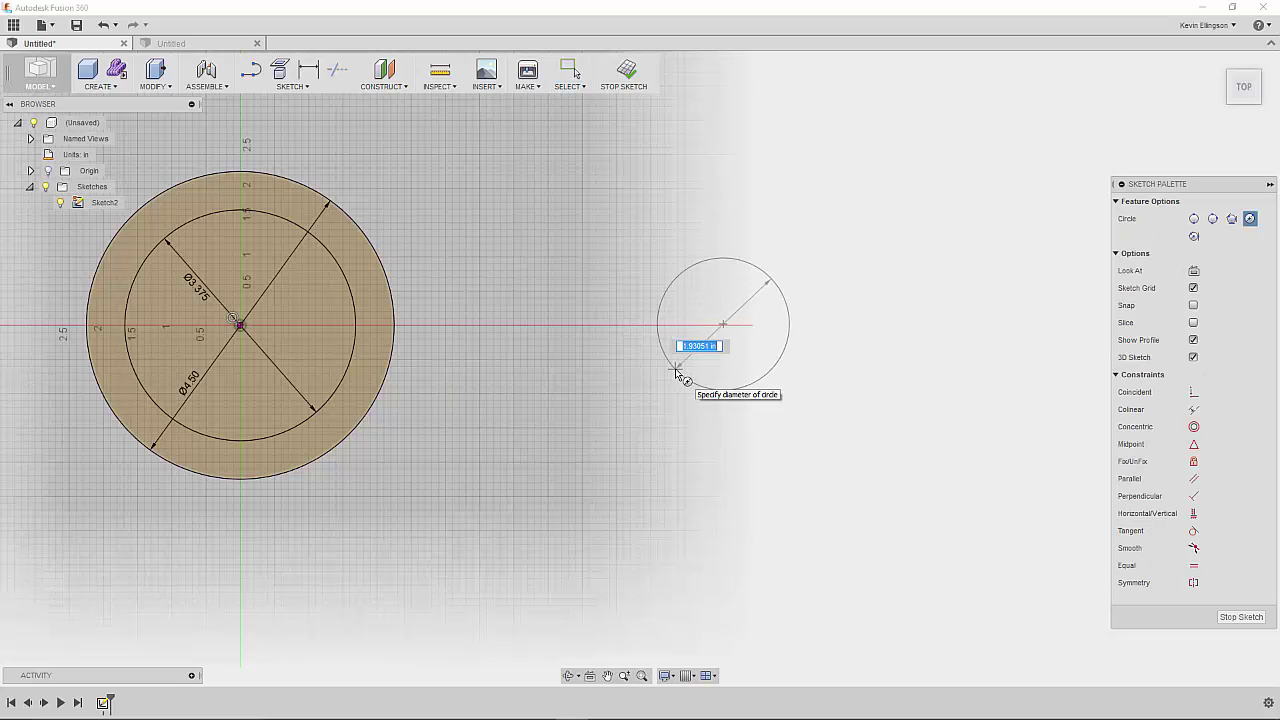
pyautogui.write('2')
pyautogui.press('Return')
pyautogui.press('Escape')
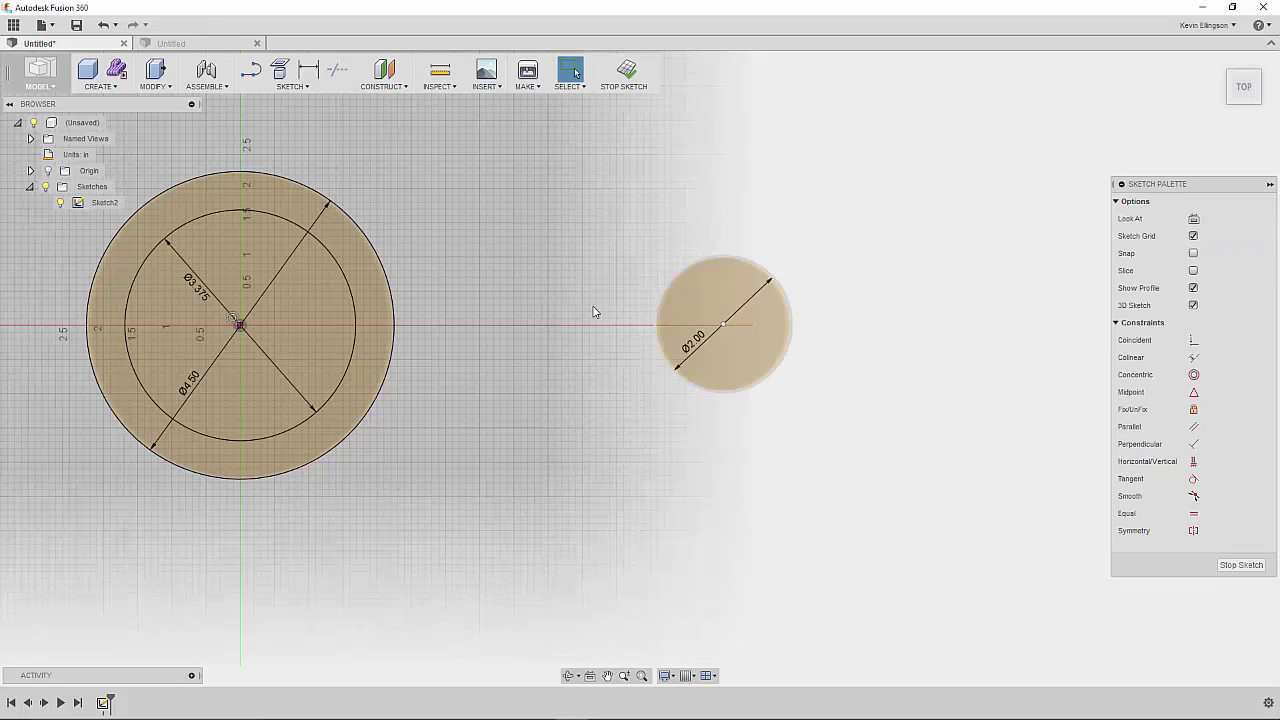
# Align the 2 in circle's center with the origin using a Horizontal/Vertical constraint.
pyautogui.click(1192, 463)
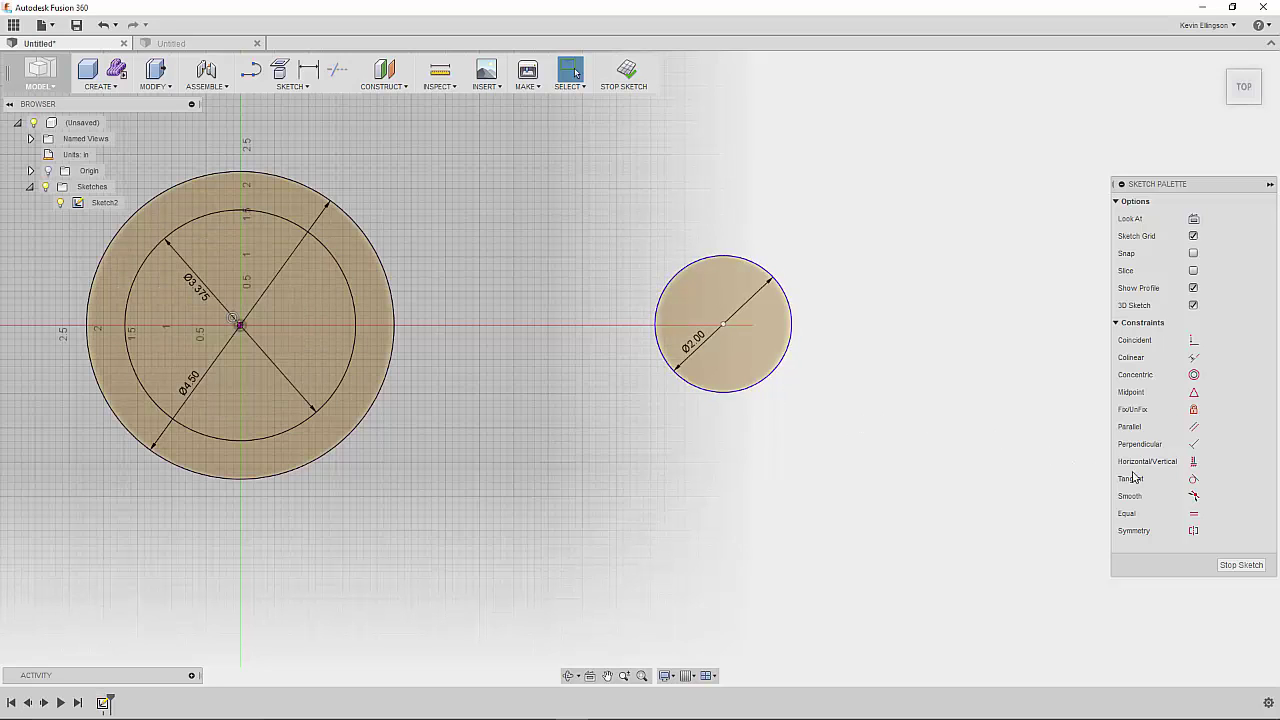
pyautogui.click(1194, 462)
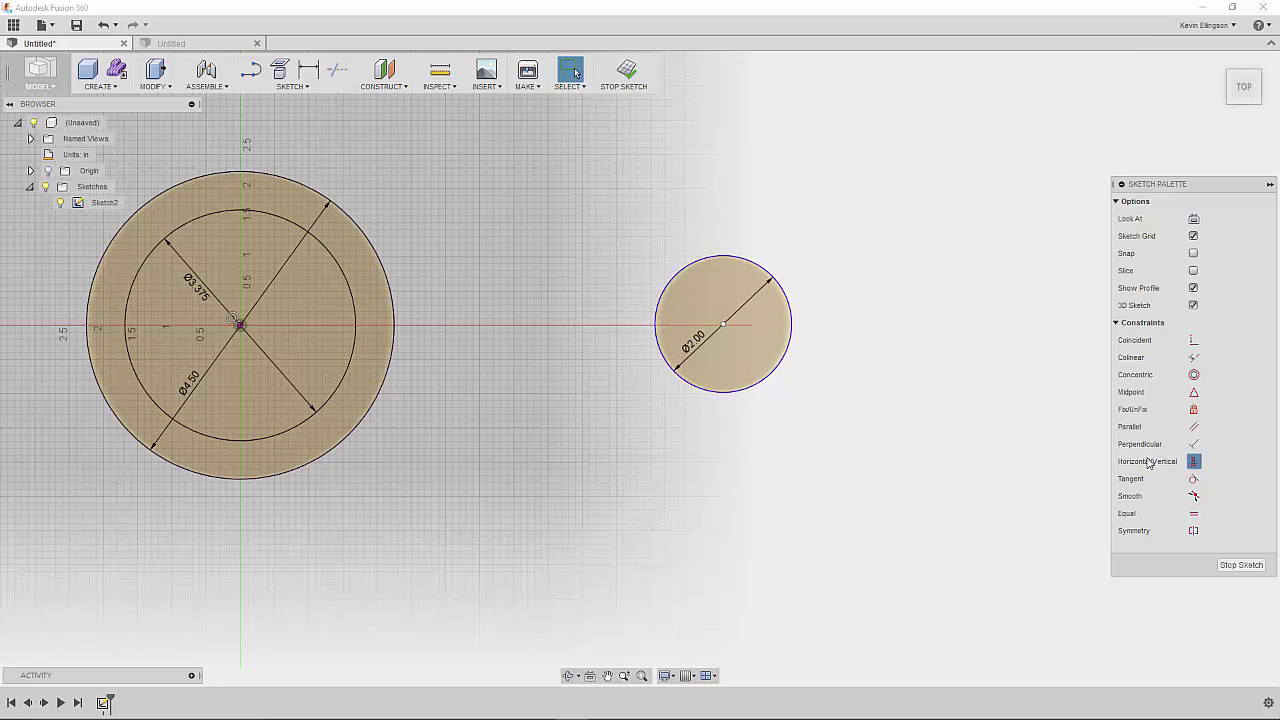
pyautogui.click(724, 327)
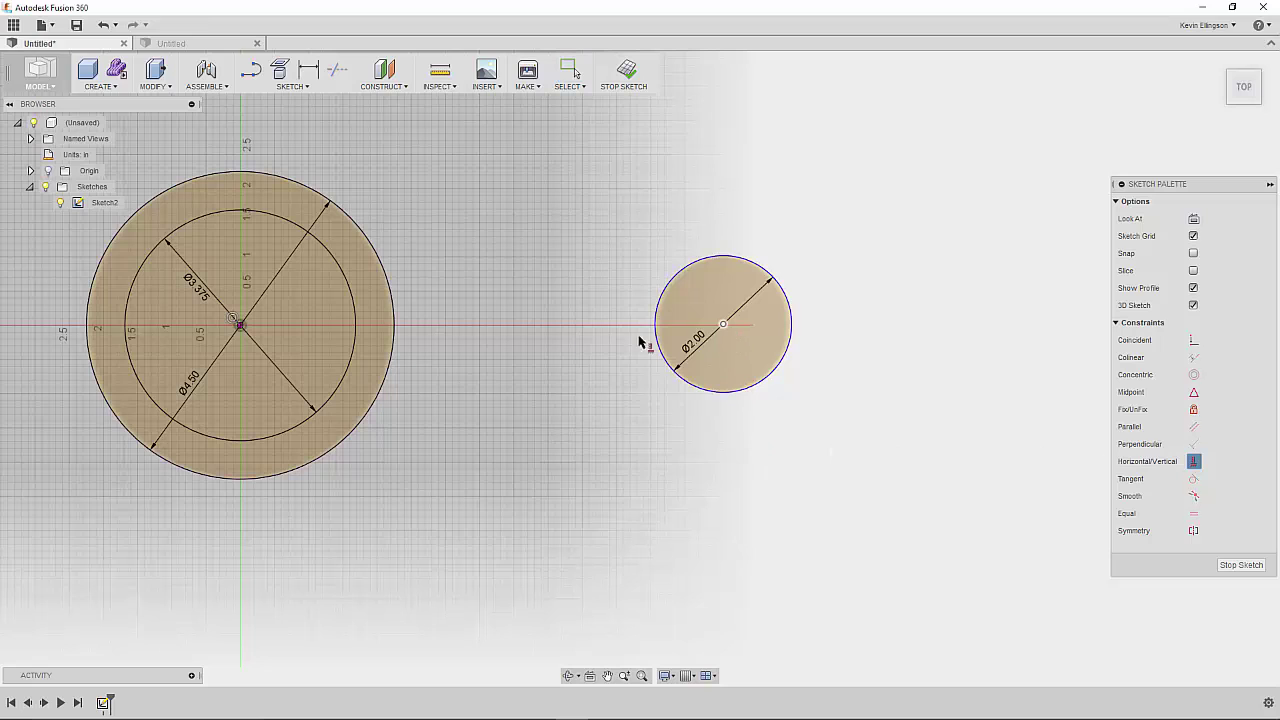
pyautogui.click(240, 327)
# Dimension the center distance between the large circles and the 2 in circle as 5 in.
pyautogui.click(308, 69)
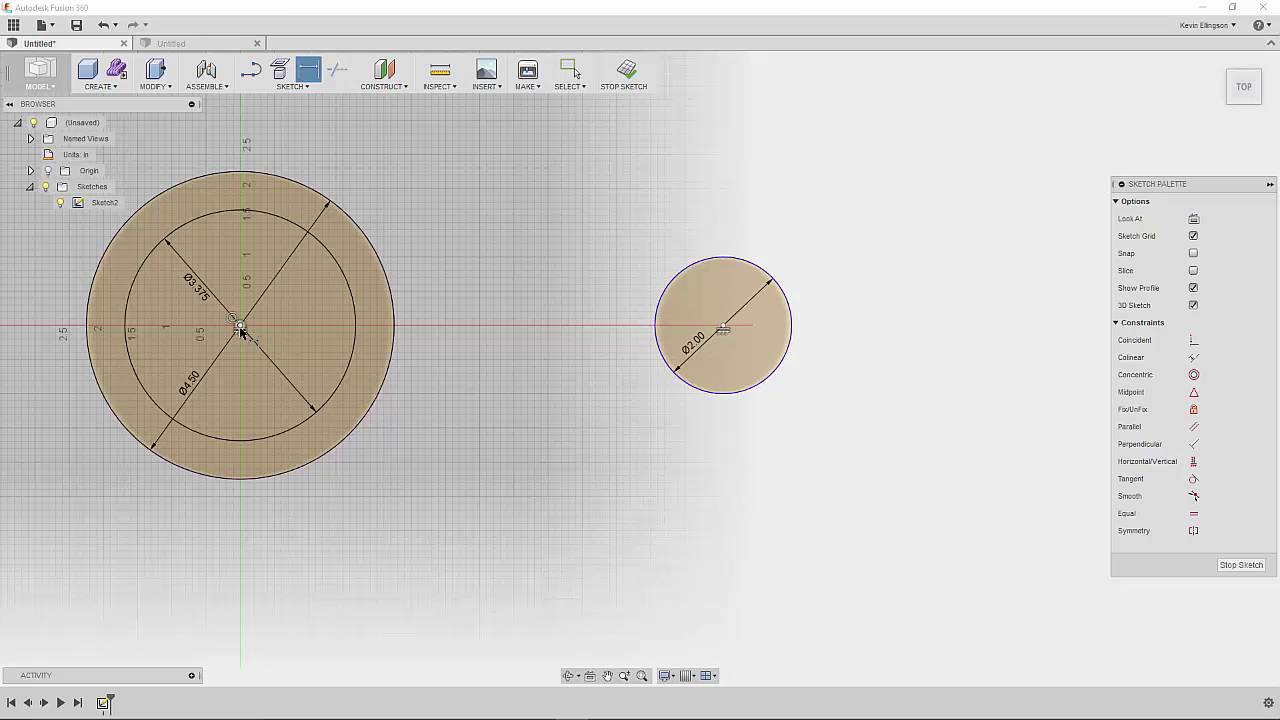
pyautogui.click(724, 328)
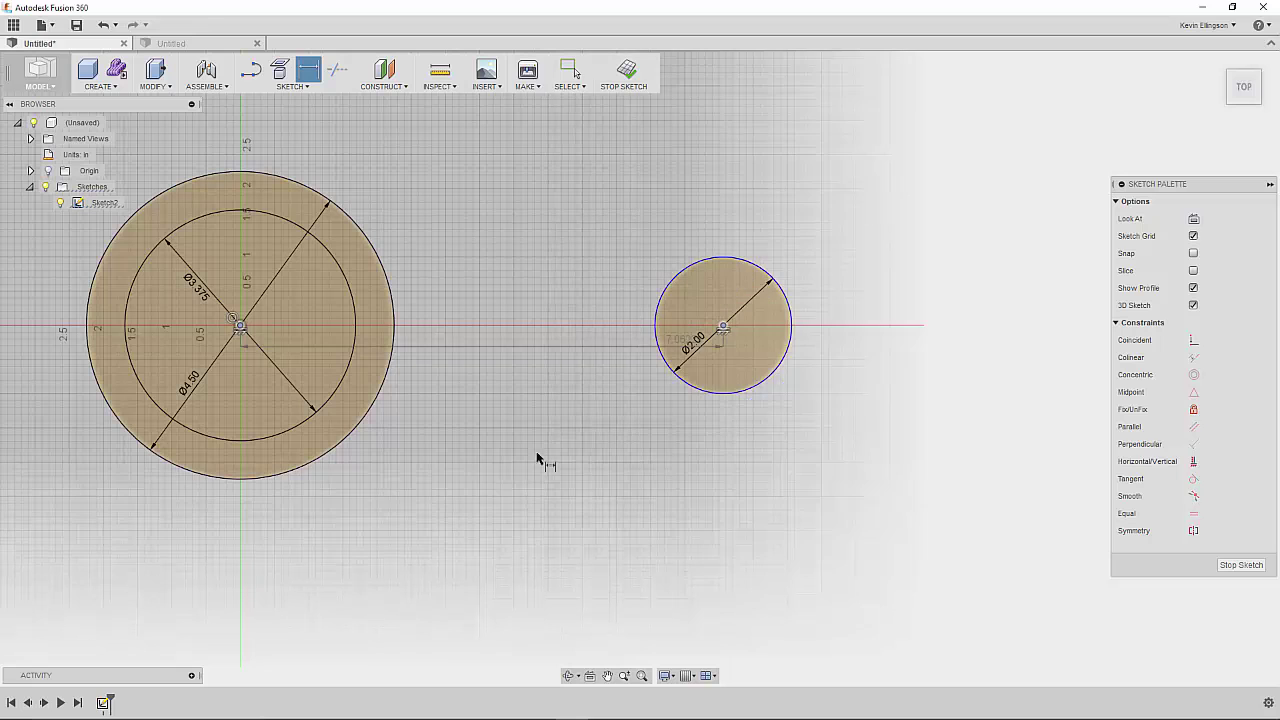
pyautogui.click(505, 527)
pyautogui.write('5')
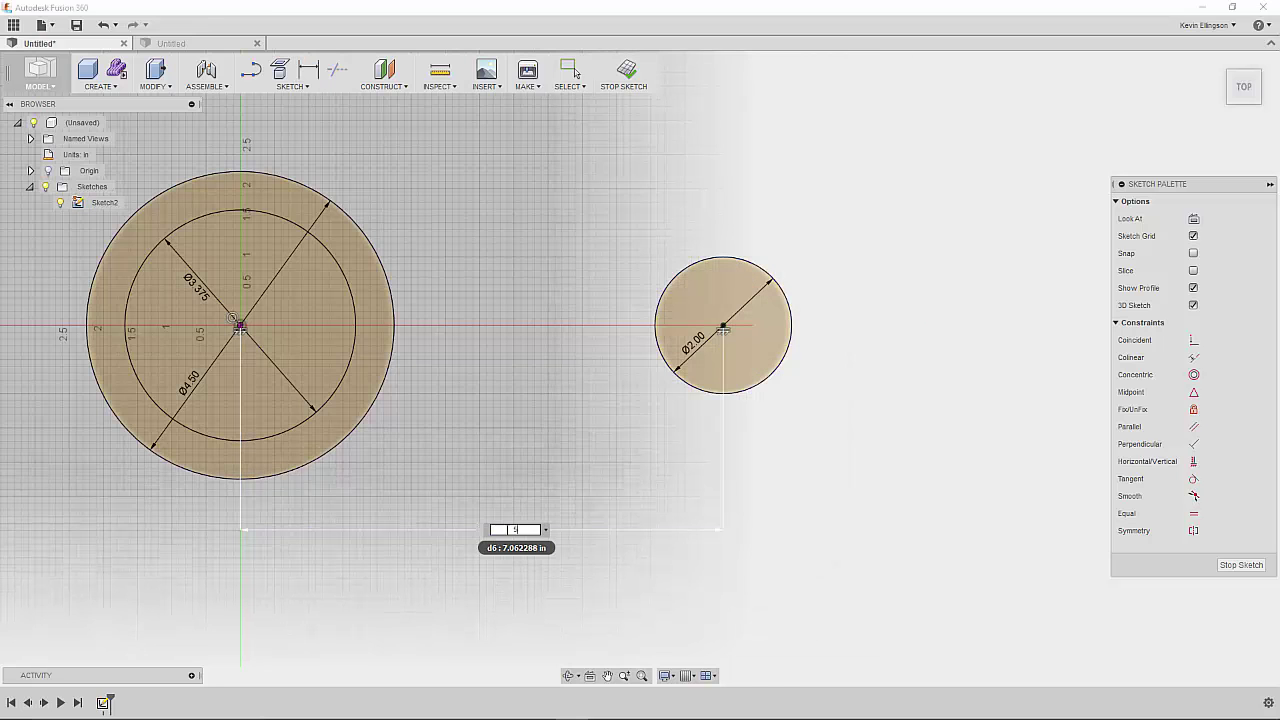
pyautogui.press('Return')
pyautogui.press('Escape')
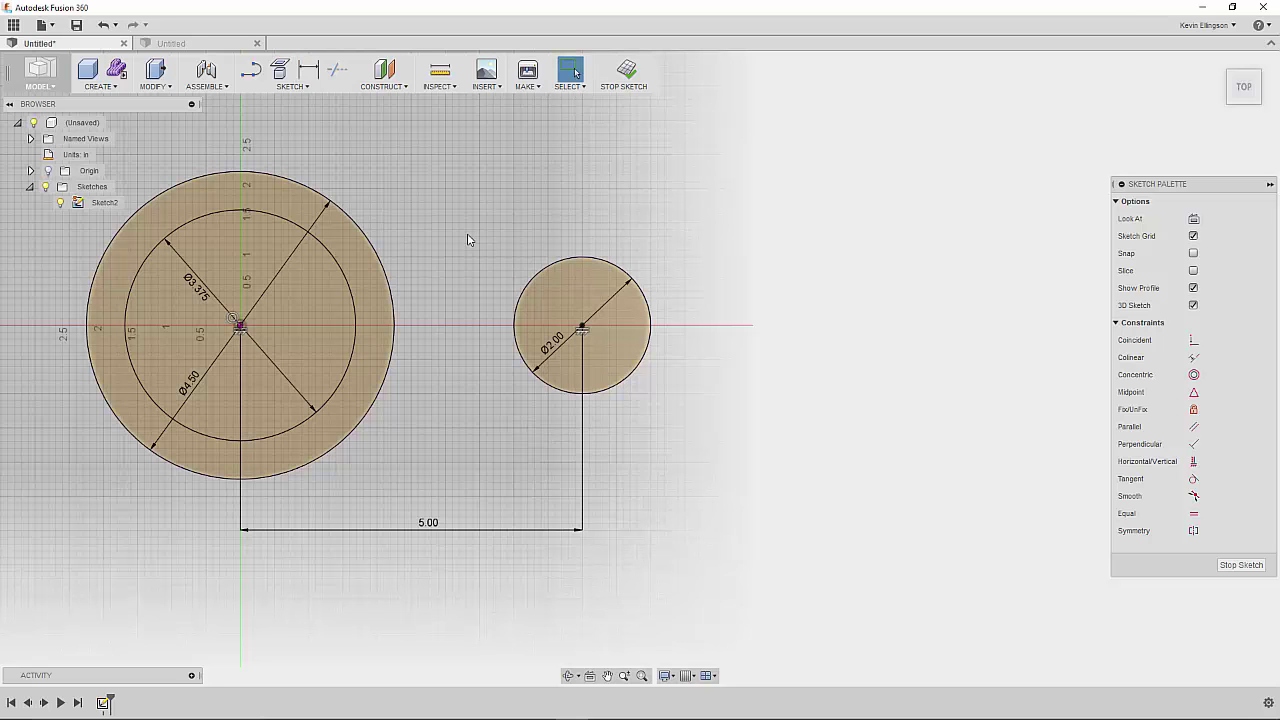
# Draw two separate sloping lines that converge toward the small circle, one above the circles and one below them.
pyautogui.moveTo(471, 246); pyautogui.dragTo(479, 300, button='middle')
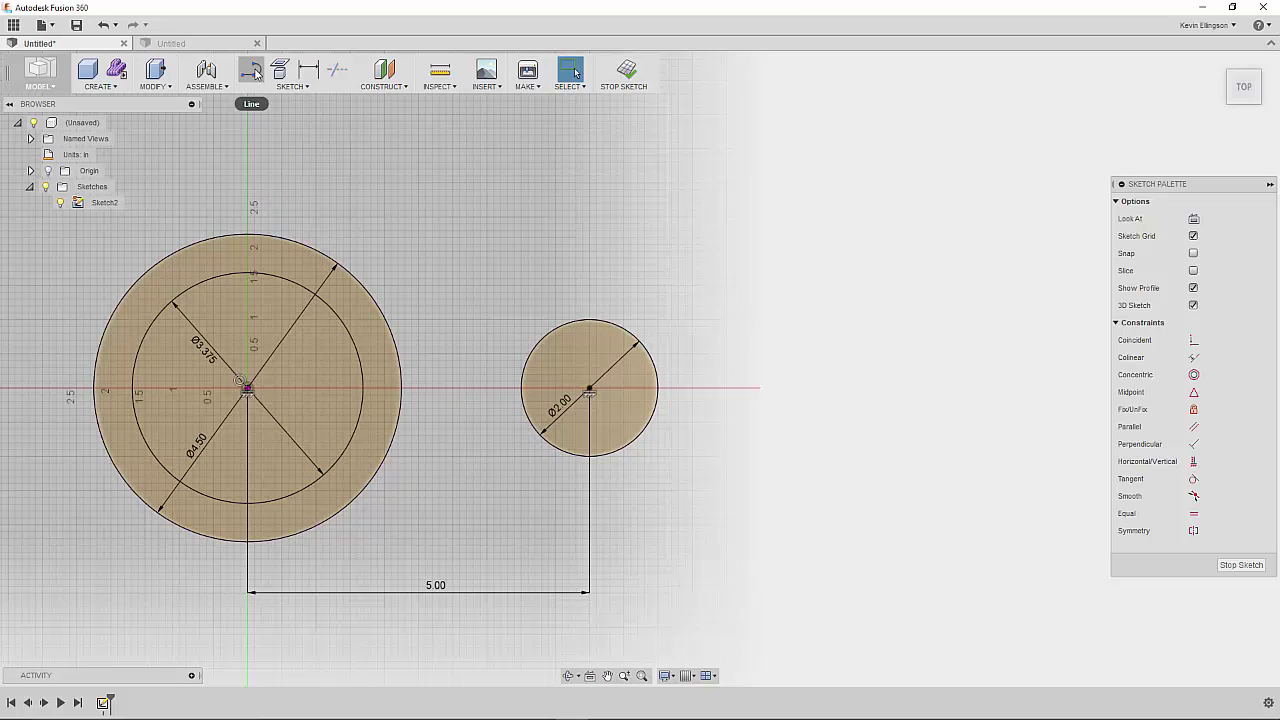
pyautogui.click(253, 71)
pyautogui.click(240, 193)
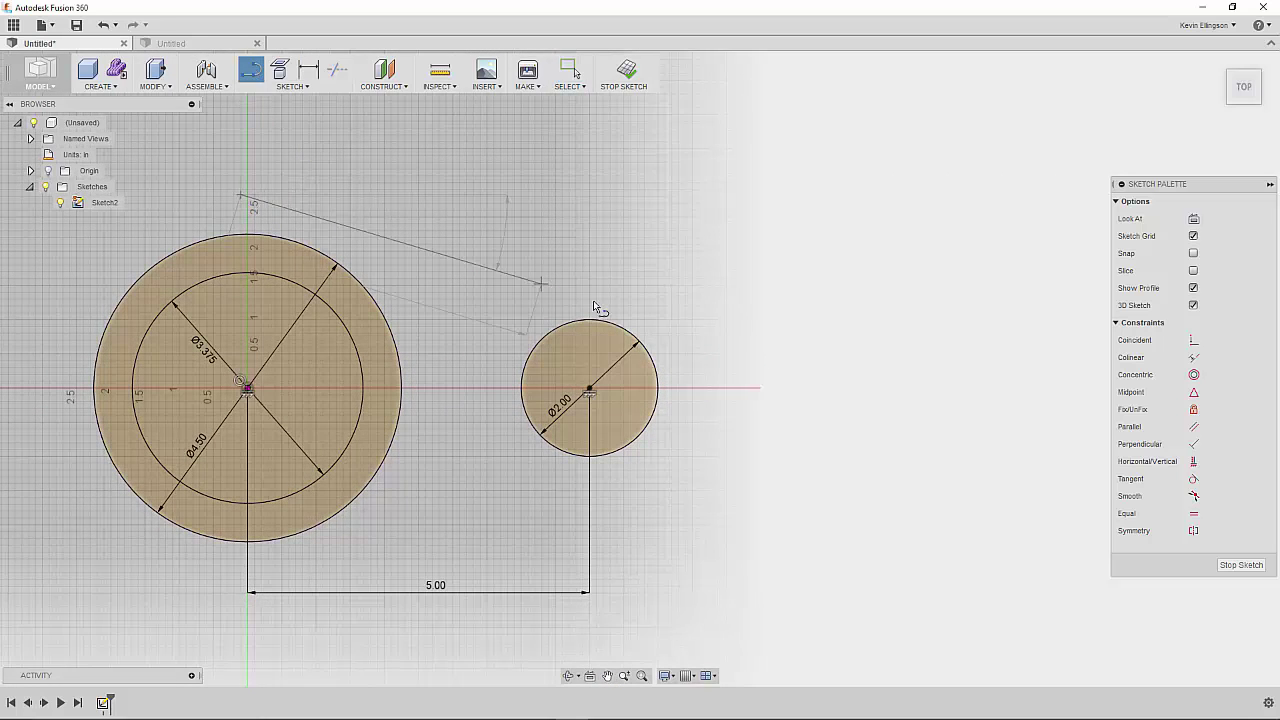
pyautogui.click(654, 300)
pyautogui.rightClick(706, 336)
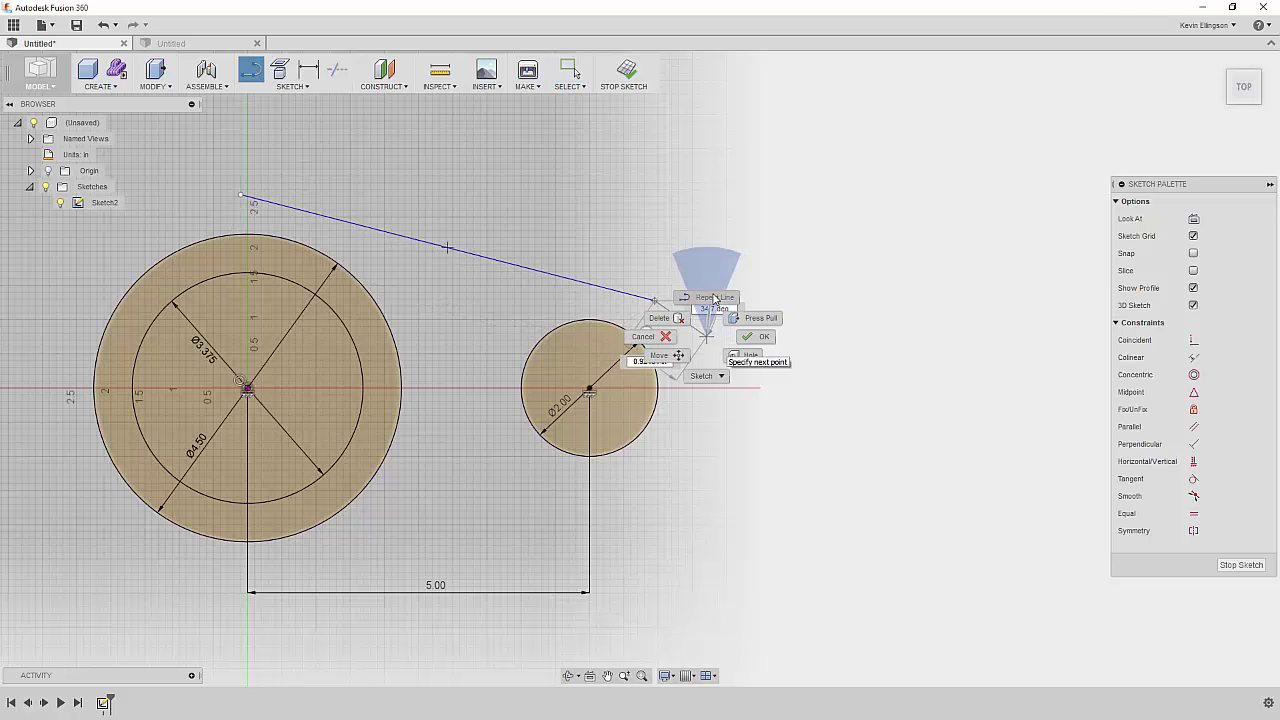
pyautogui.click(714, 298)
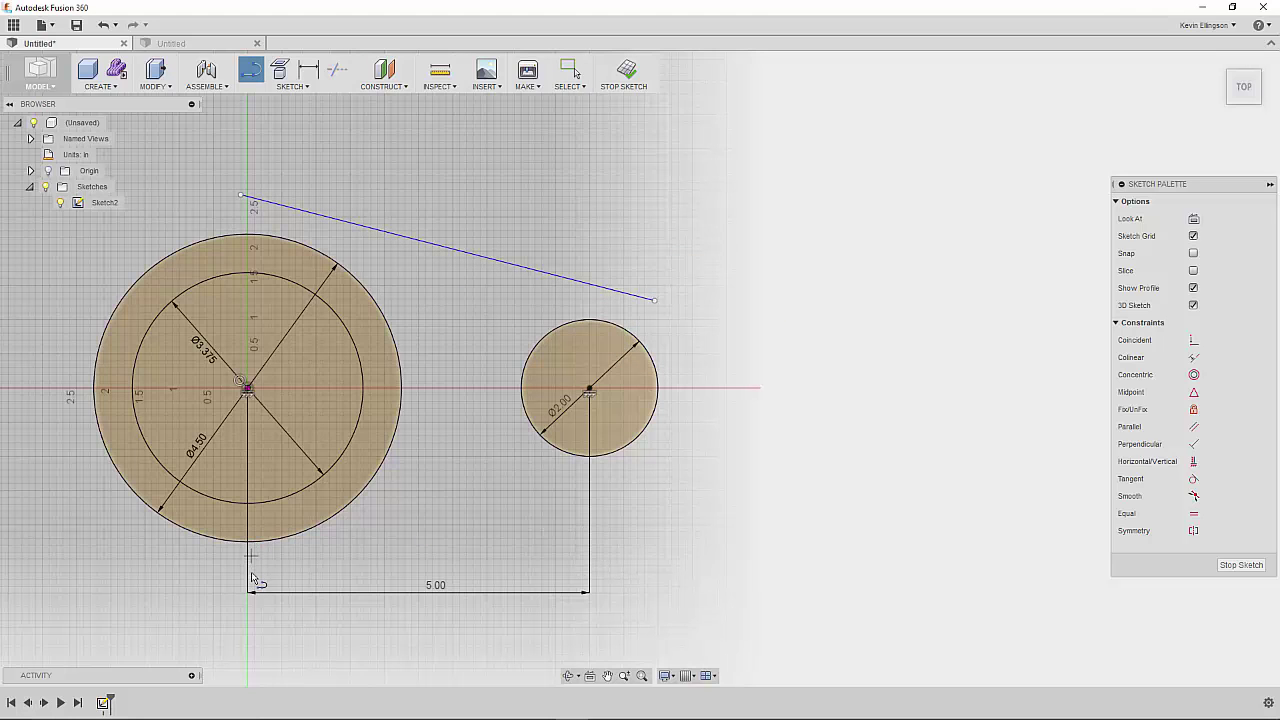
pyautogui.click(237, 580)
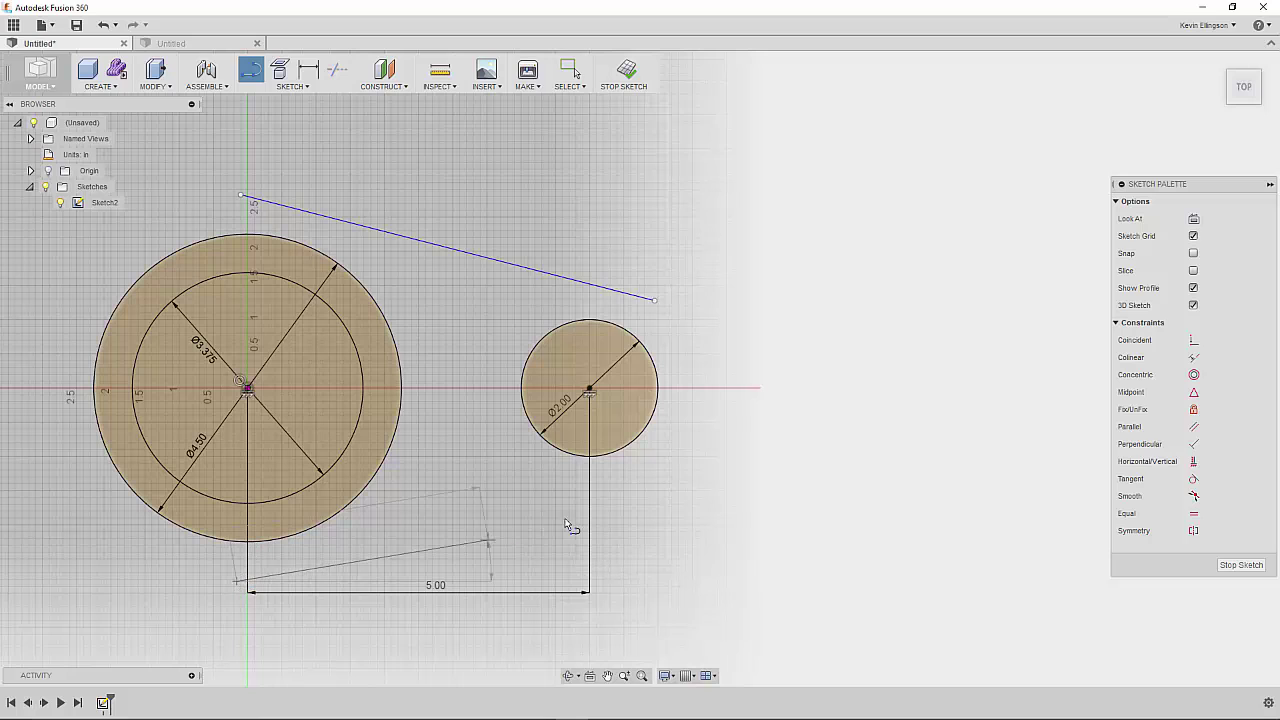
pyautogui.rightClick(673, 492)
pyautogui.click(701, 490)
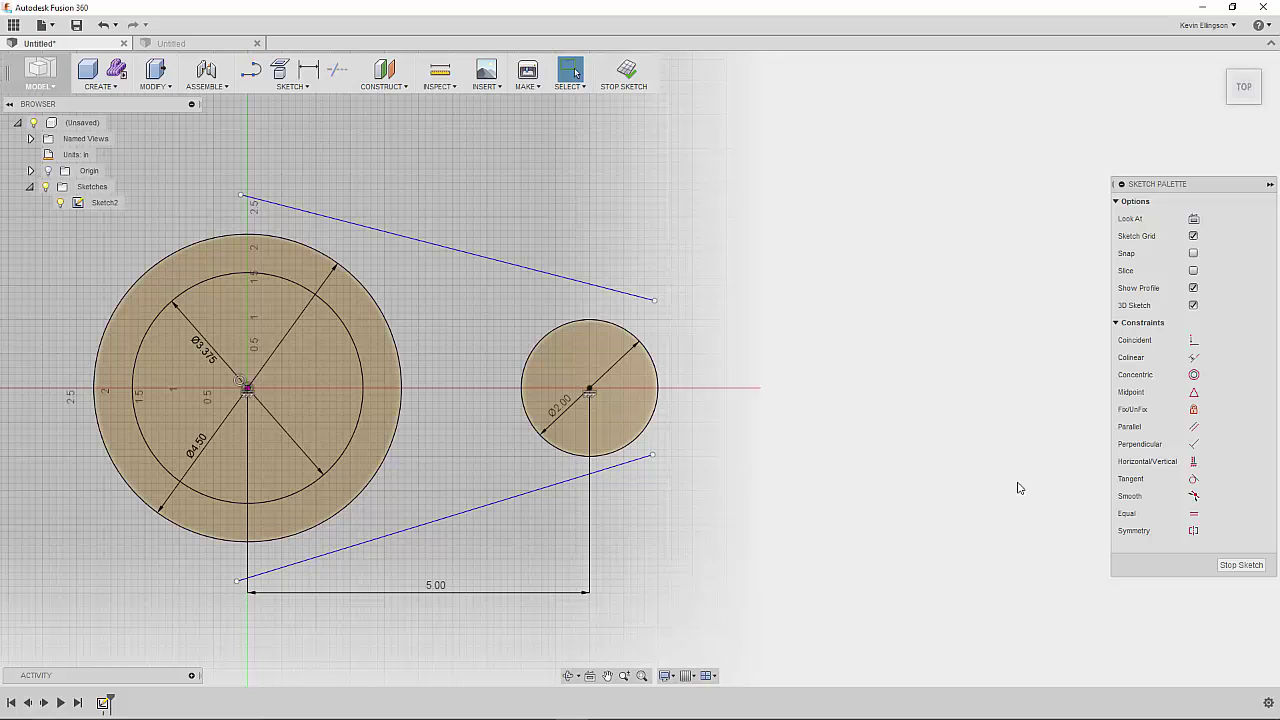
# Make the upper sloping line tangent to both the 4.50 in circle and the 2.00 in circle.
pyautogui.click(1193, 479)
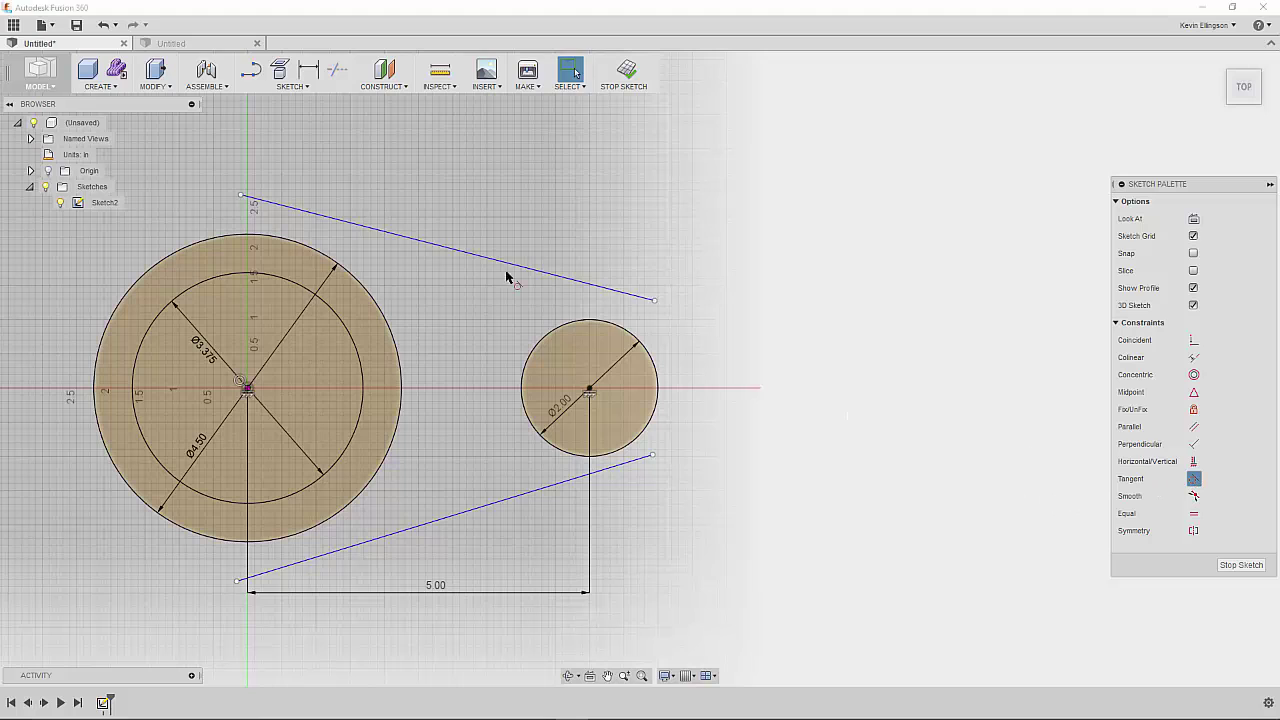
pyautogui.click(400, 233)
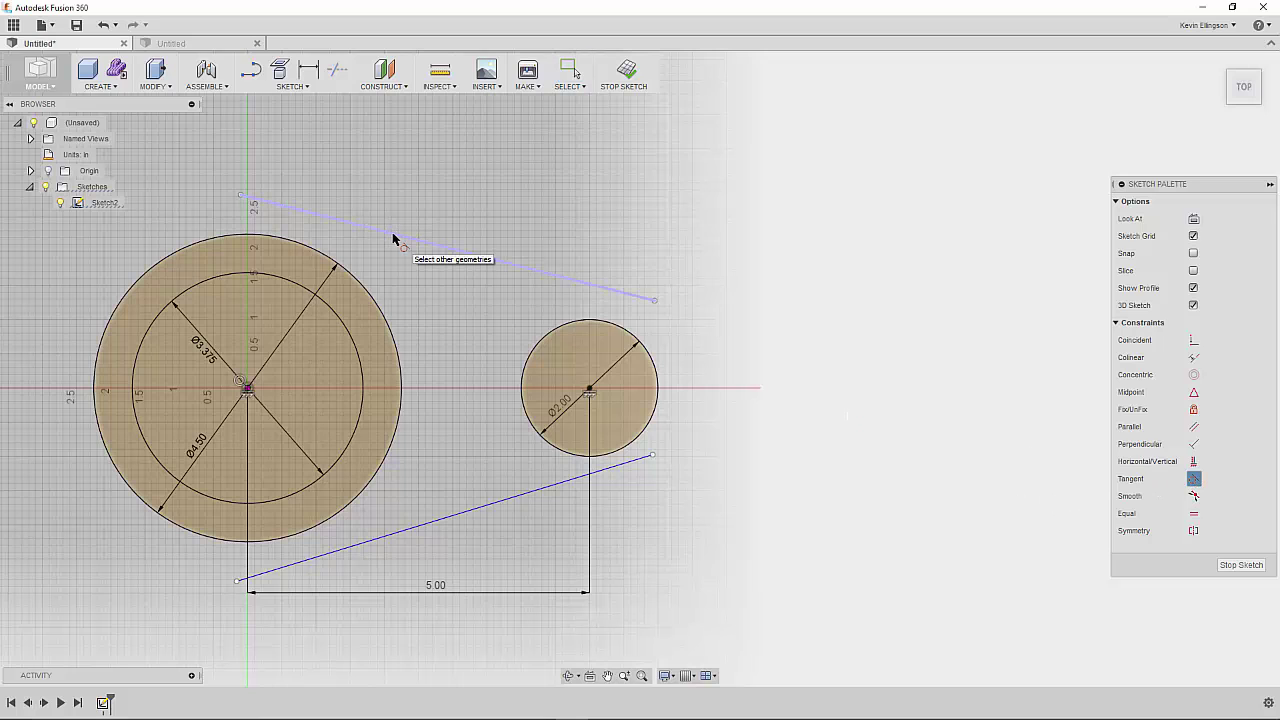
pyautogui.click(351, 280)
pyautogui.click(410, 276)
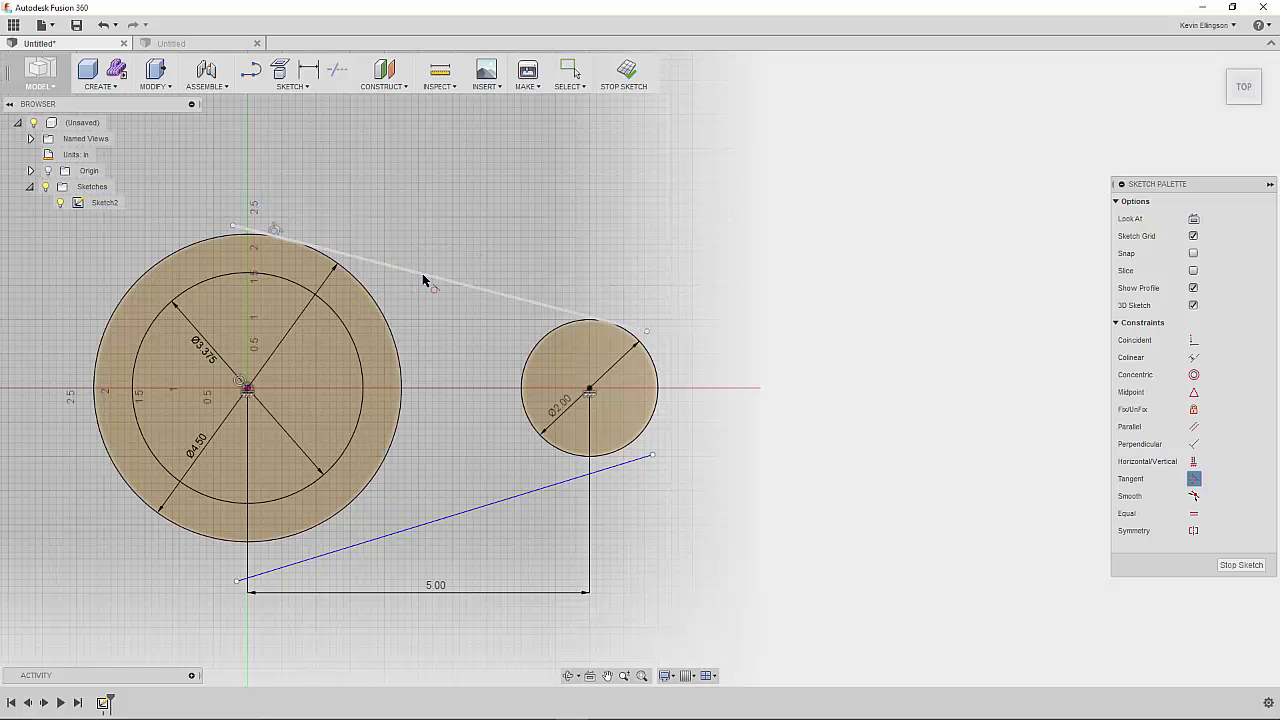
pyautogui.click(551, 322)
pyautogui.click(562, 328)
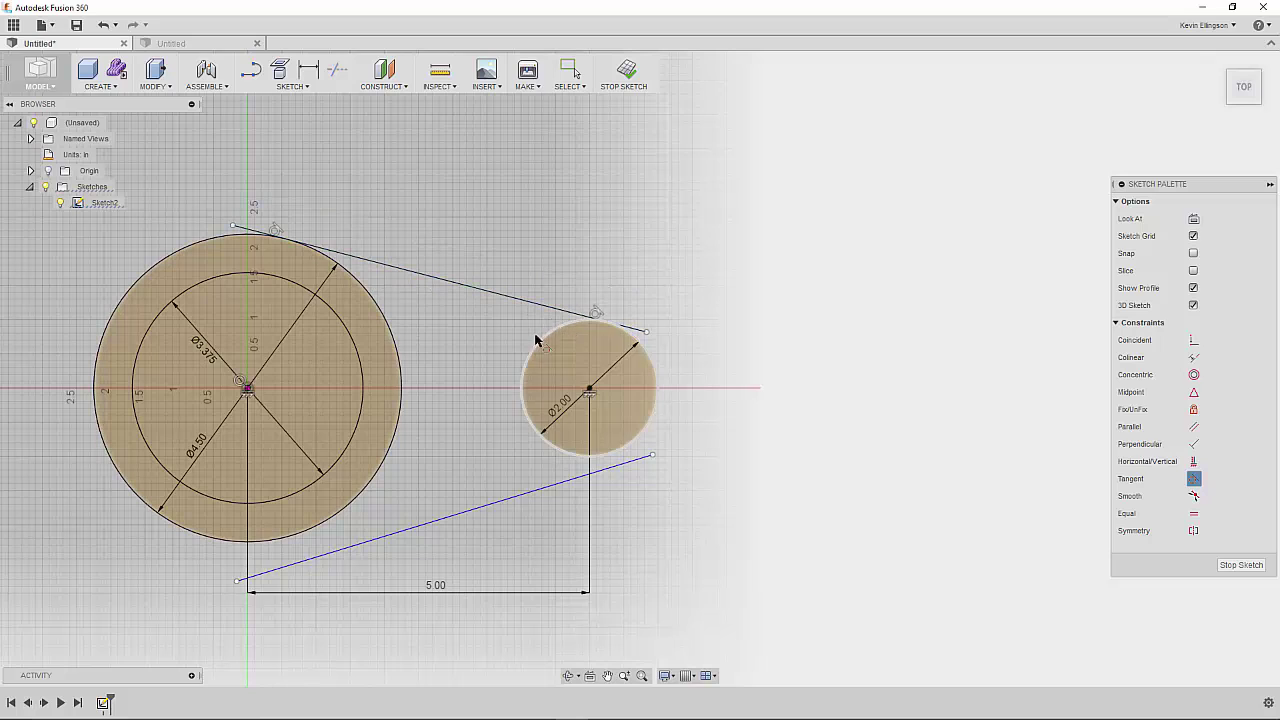
# Make the lower sloping line tangent to both the 2.00 in circle and the 4.50 in circle.
pyautogui.click(586, 457)
pyautogui.click(571, 480)
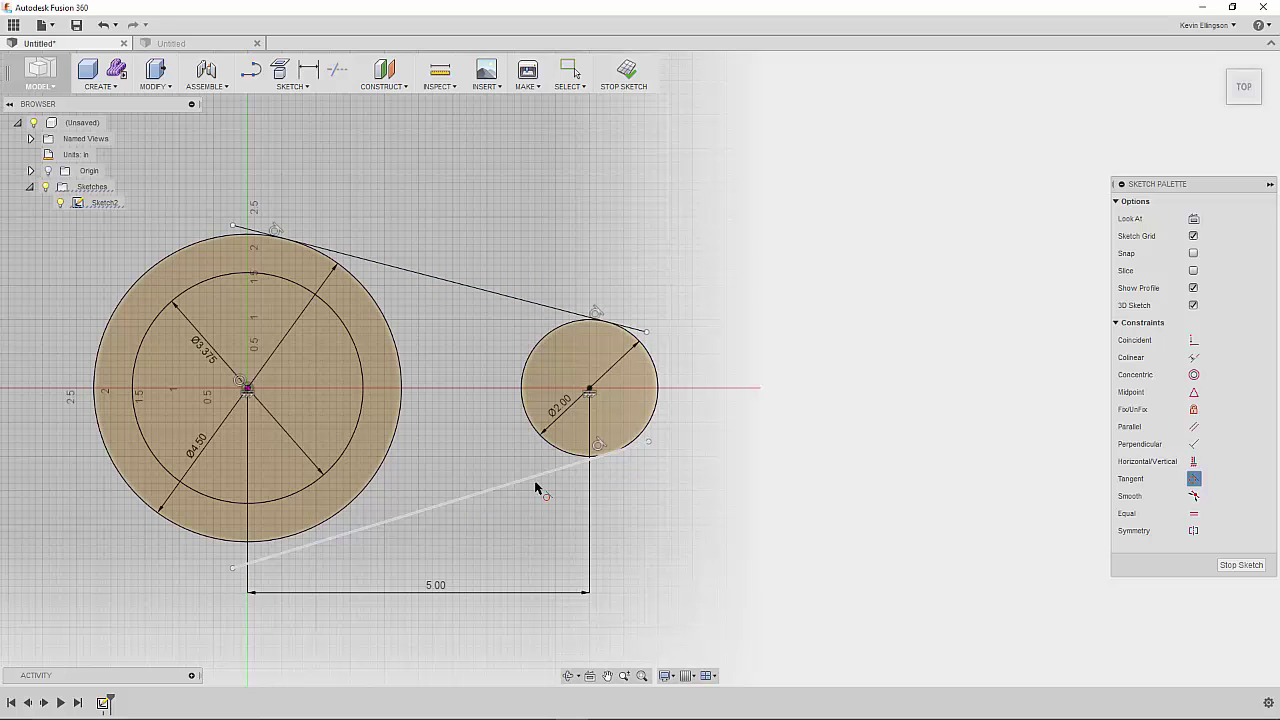
pyautogui.click(380, 525)
pyautogui.click(360, 501)
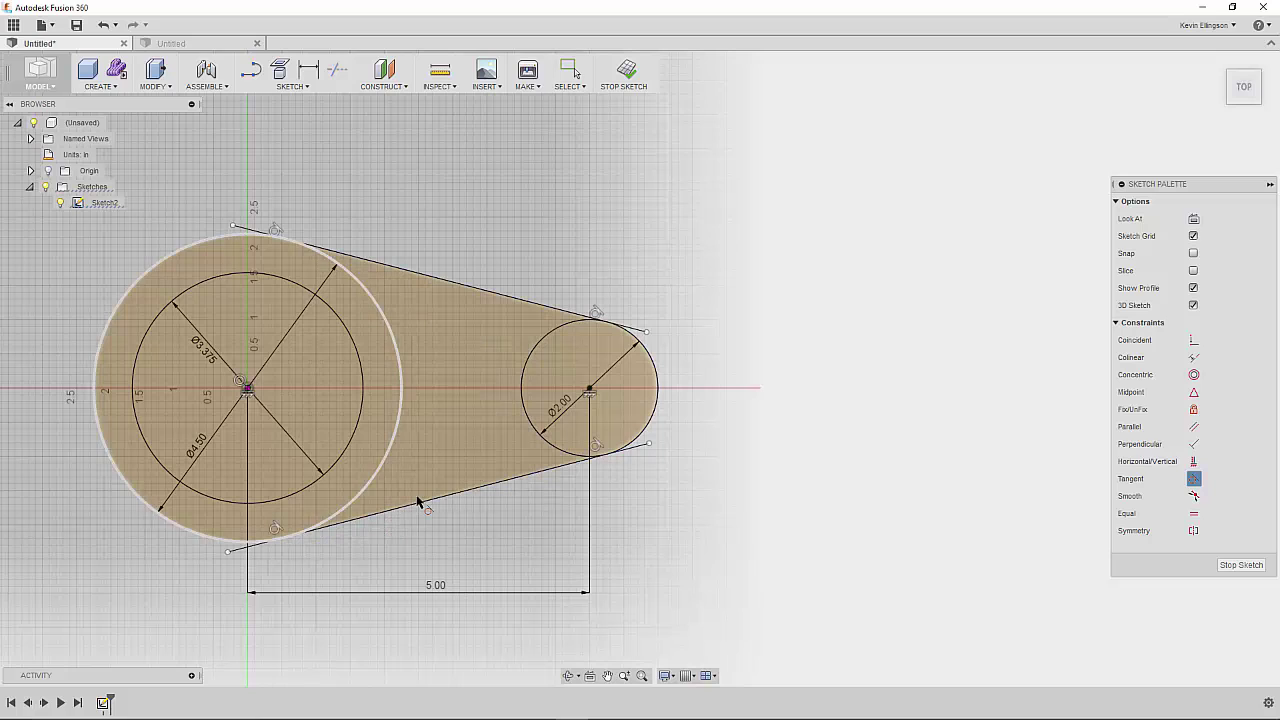
pyautogui.rightClick(766, 530)
pyautogui.click(812, 528)
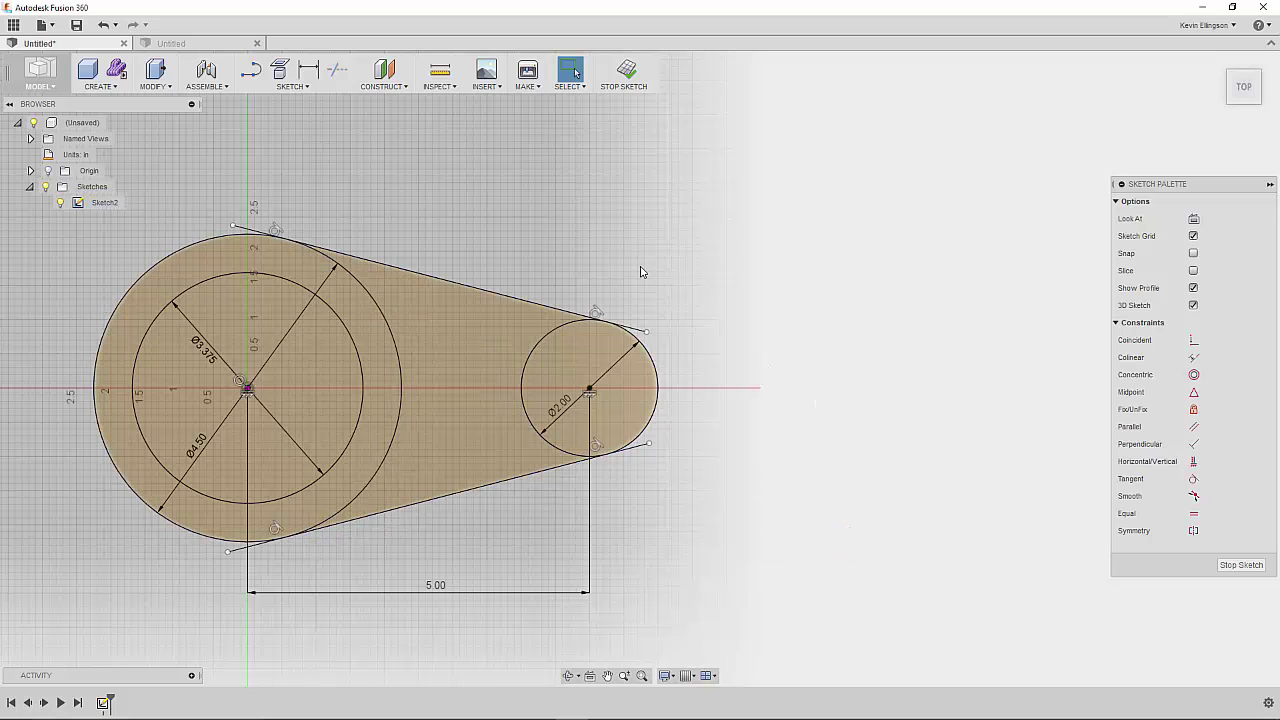
# Trim the four overhanging ends of the two tangent lines back to their tangent points on the circles.
pyautogui.click(337, 69)
pyautogui.click(245, 228)
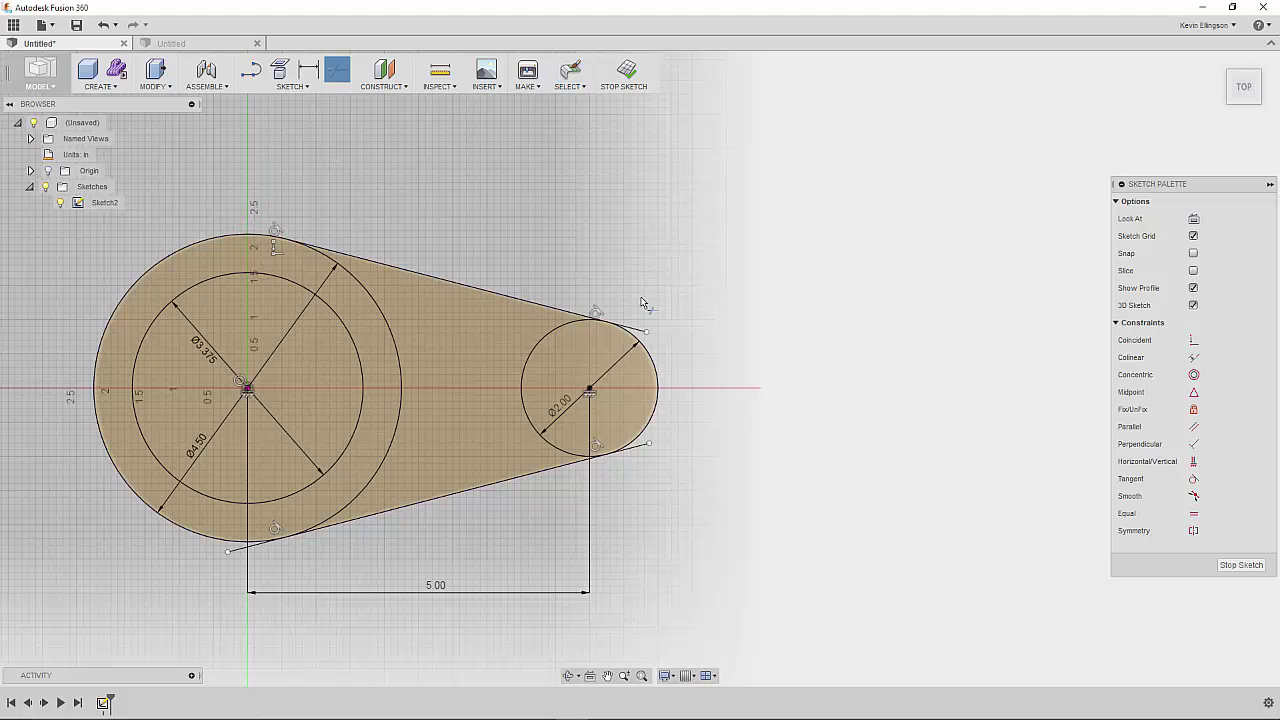
pyautogui.click(645, 334)
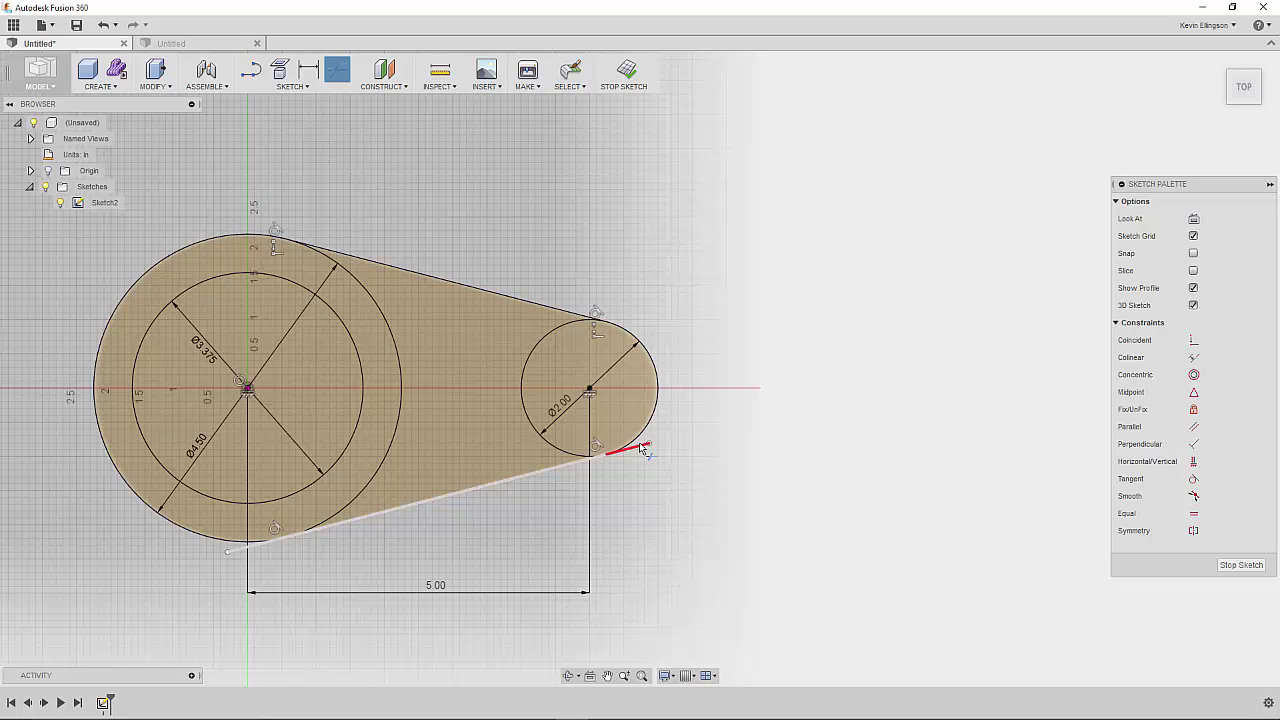
pyautogui.click(642, 447)
pyautogui.click(250, 556)
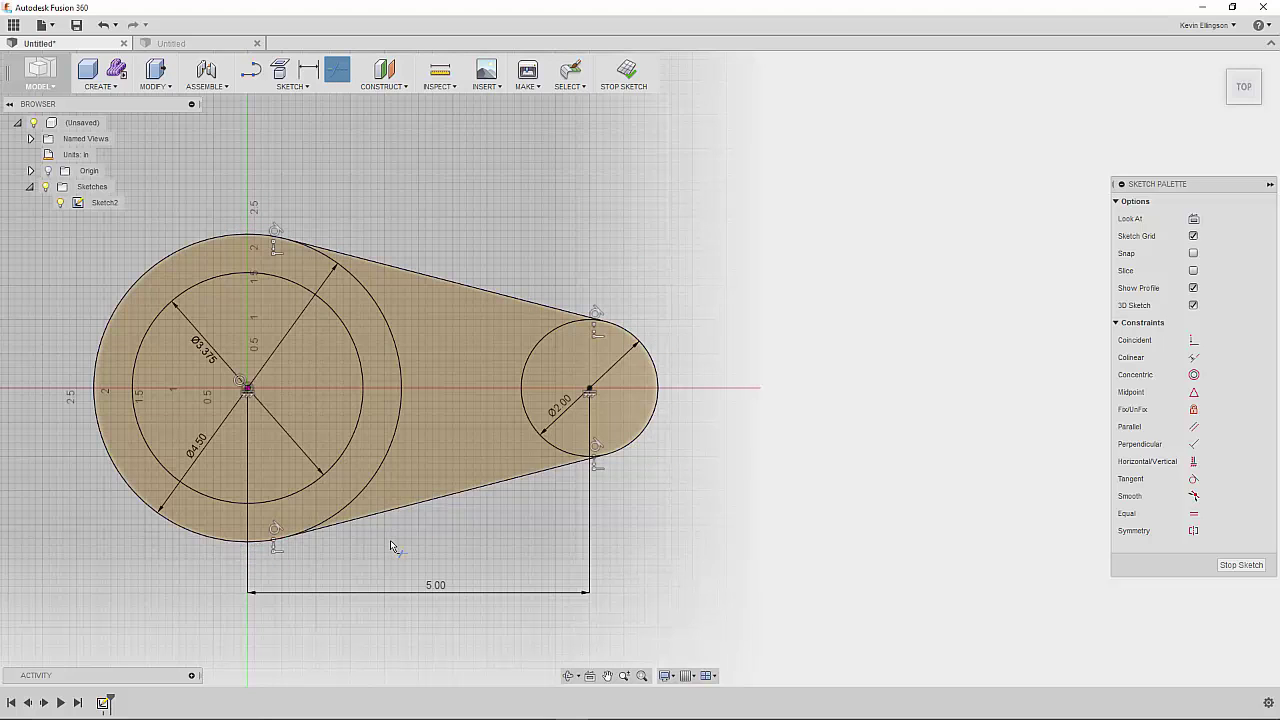
pyautogui.rightClick(675, 522)
pyautogui.click(728, 541)
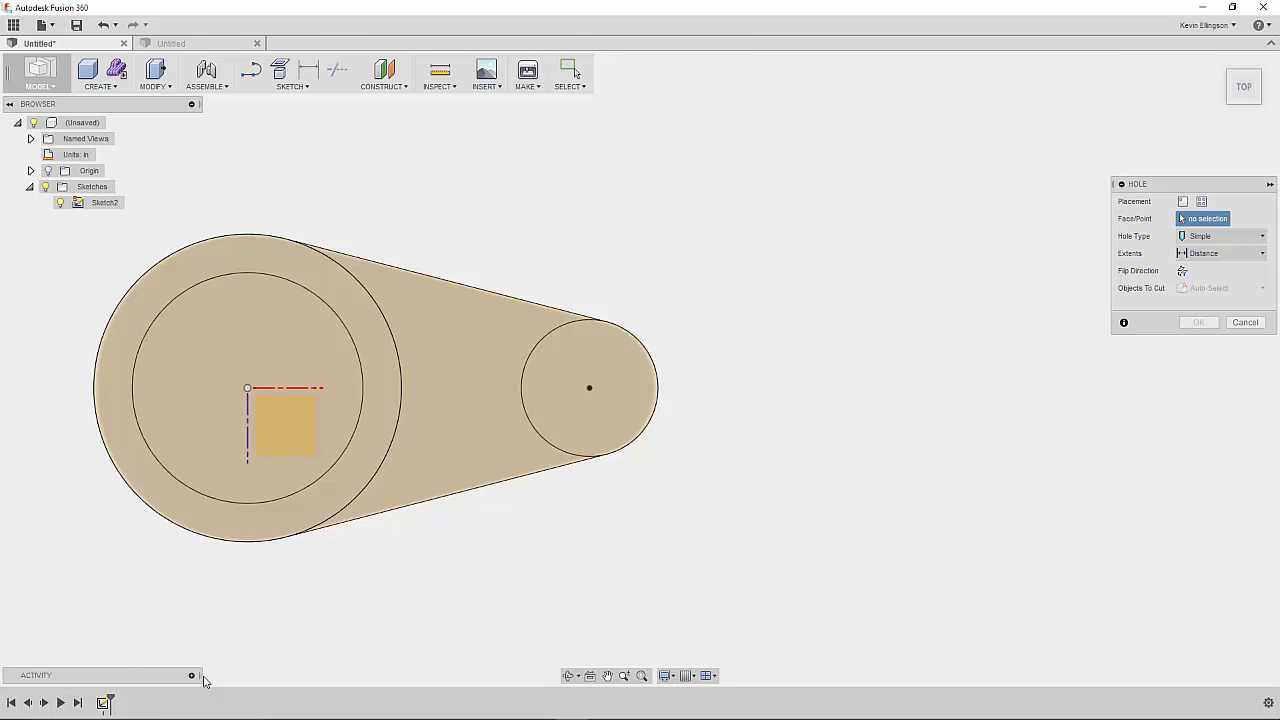
# Reopen the sketch for editing and delete both the upper and lower tangent lines.
pyautogui.doubleClick(103, 702)
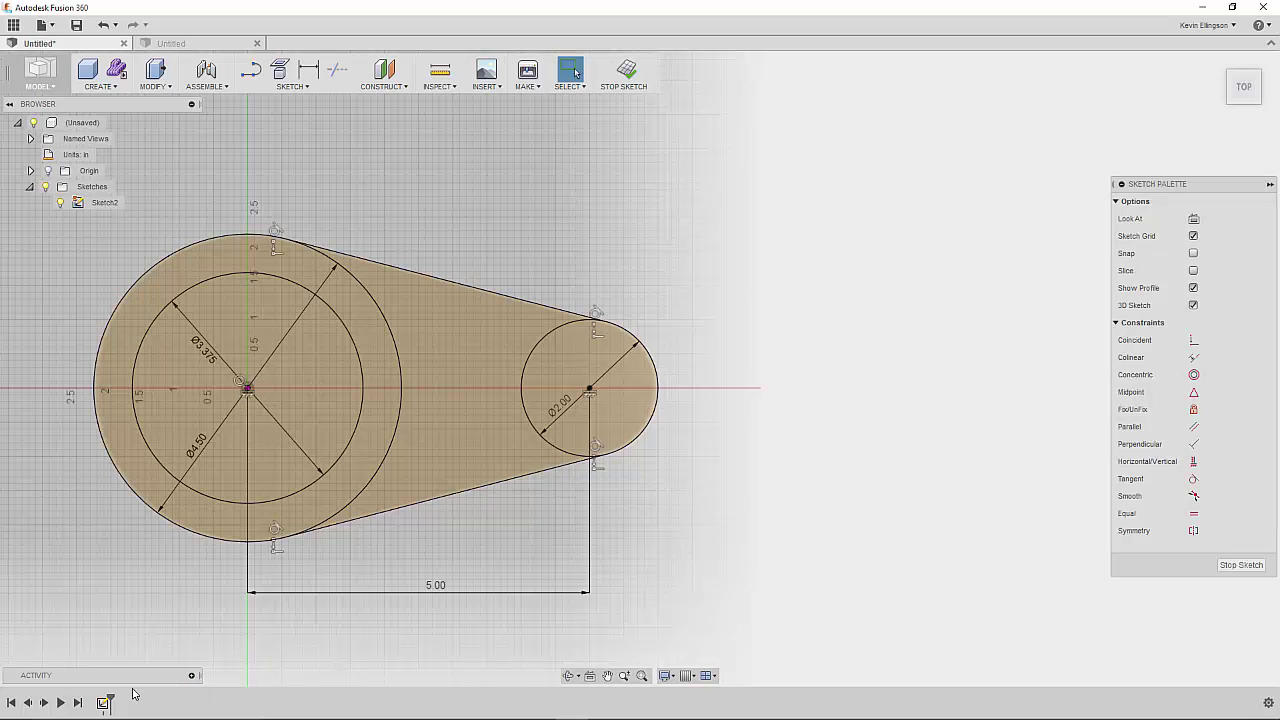
pyautogui.click(483, 290)
pyautogui.press('Delete')
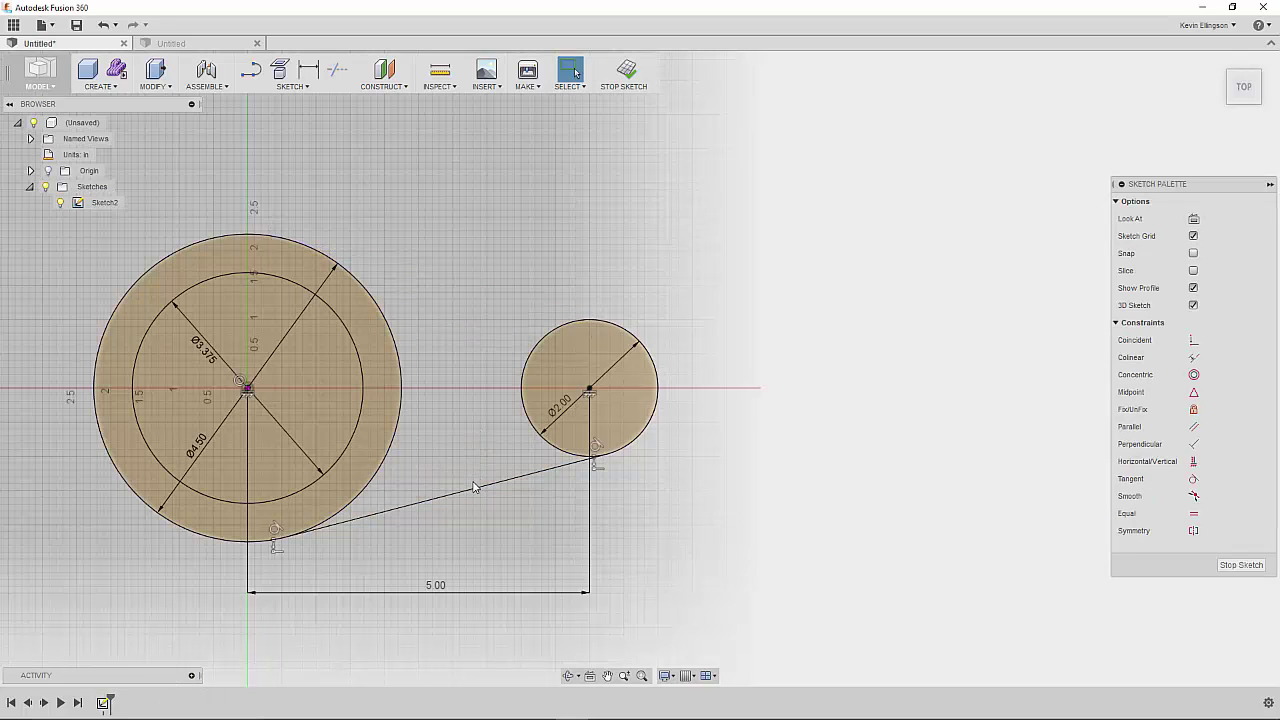
pyautogui.click(476, 486)
pyautogui.press('Delete')
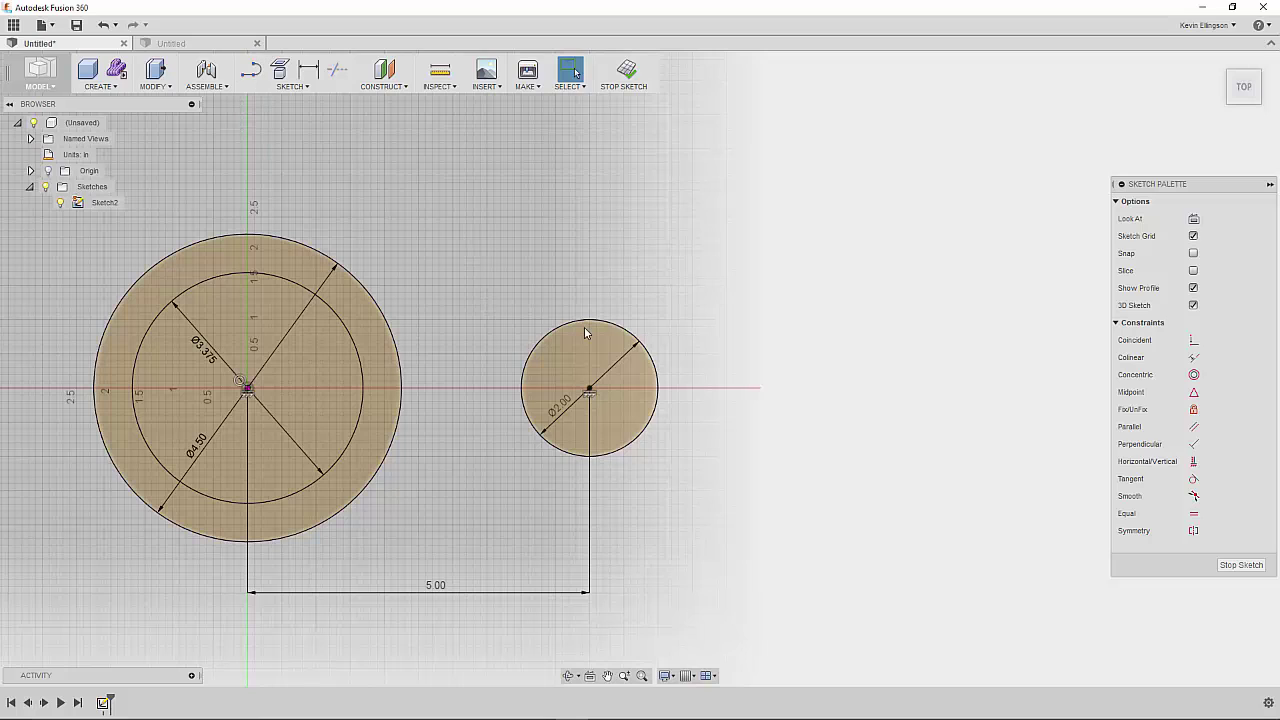
# Draw a line tangent to the upper sides of the 4.50 in and 2.00 in circles, creating both tangencies while drawing.
pyautogui.rightClick(437, 192)
pyautogui.moveTo(439, 231)
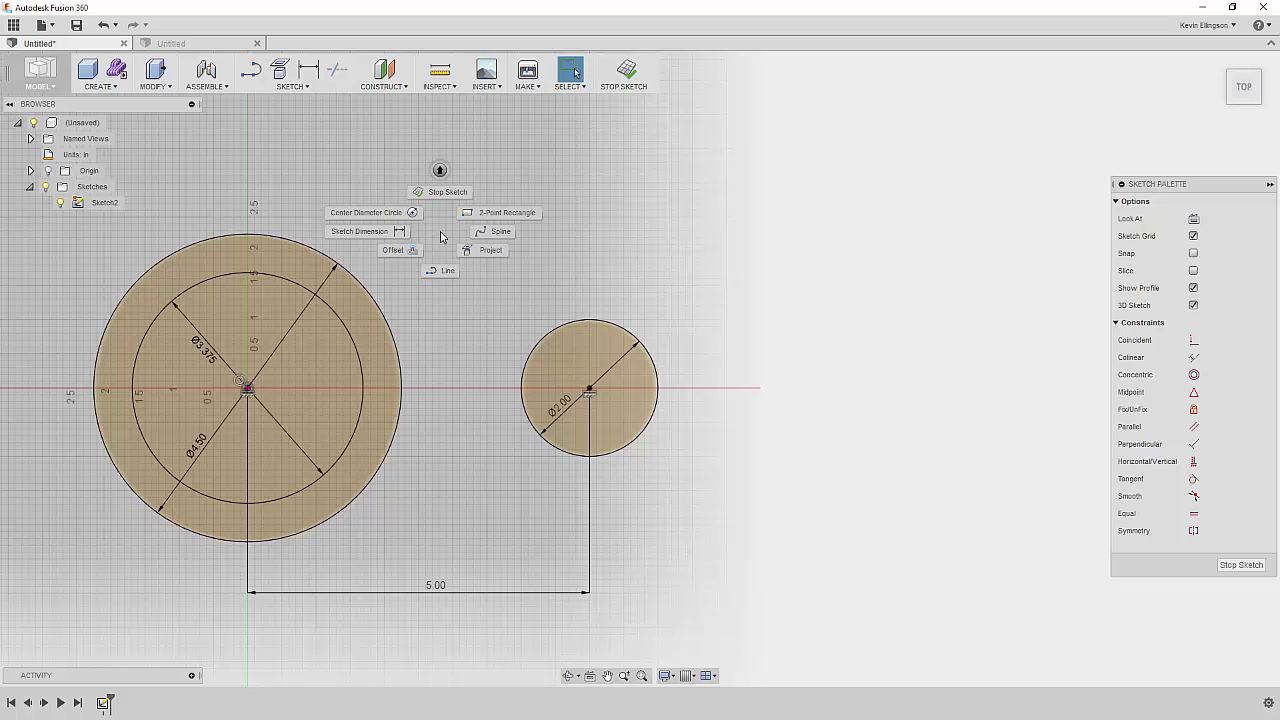
pyautogui.click(443, 276)
pyautogui.press('l')
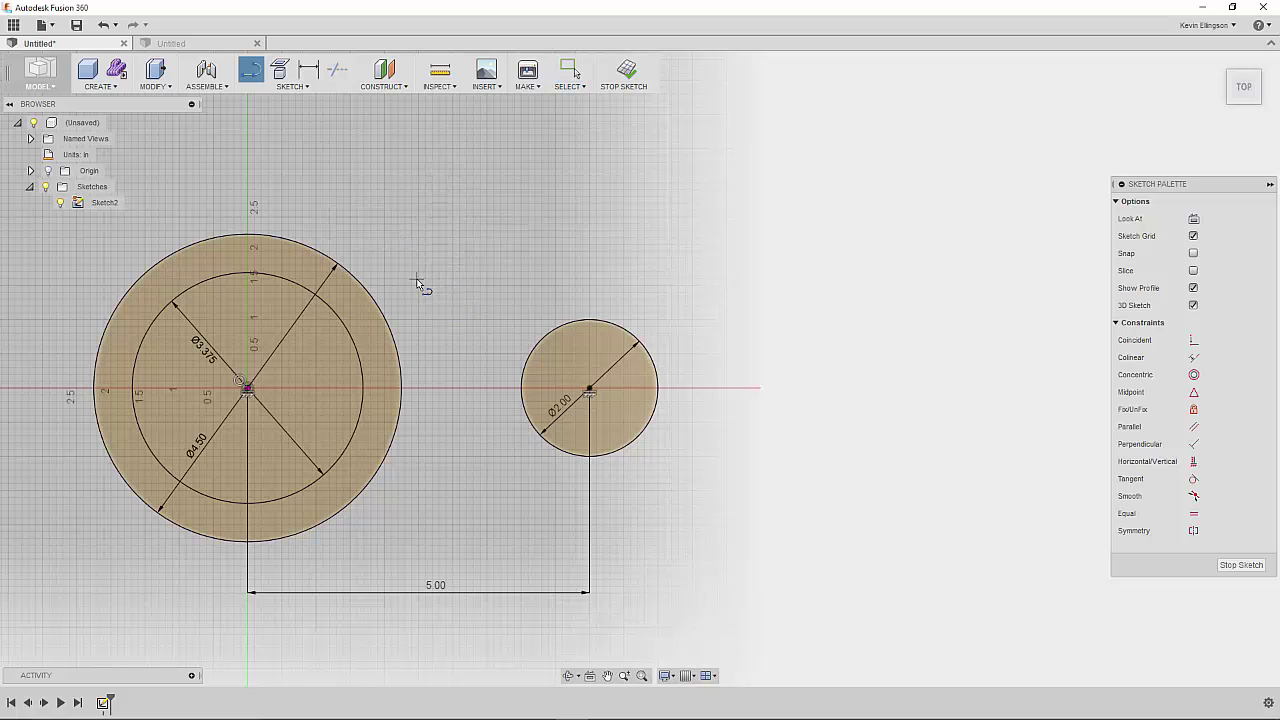
pyautogui.click(310, 247)
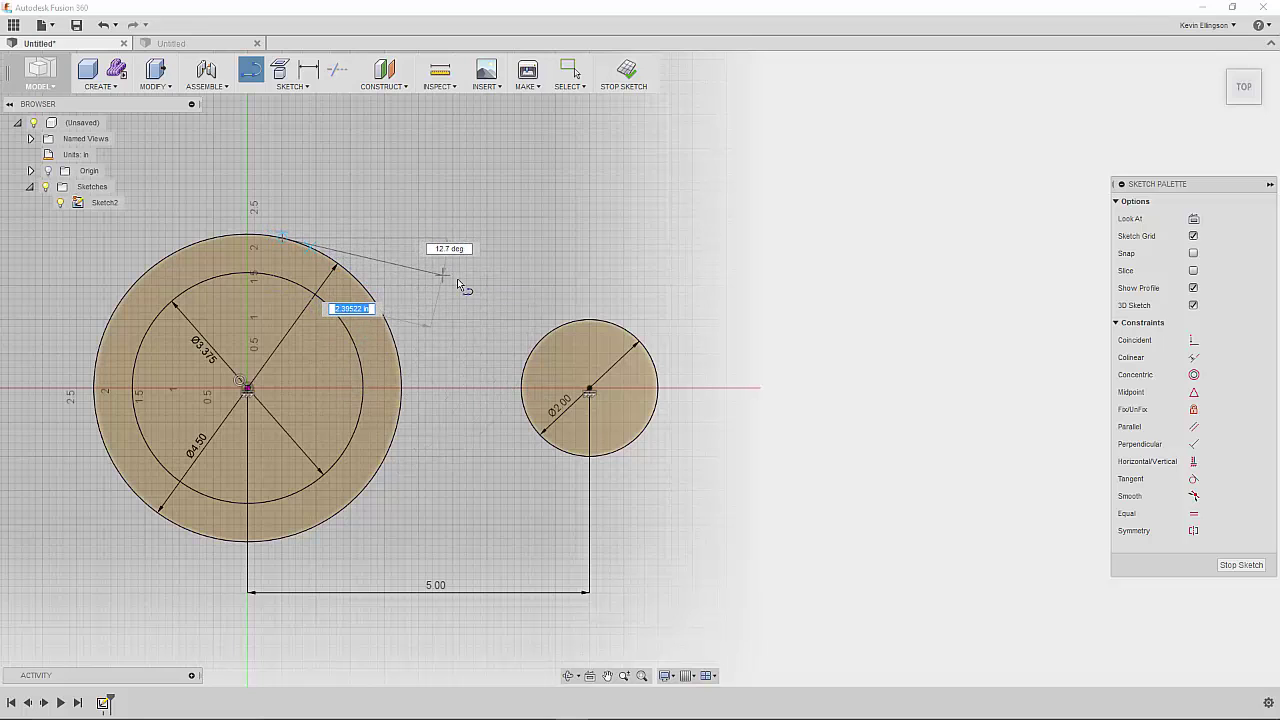
pyautogui.click(606, 328)
pyautogui.press('Escape')
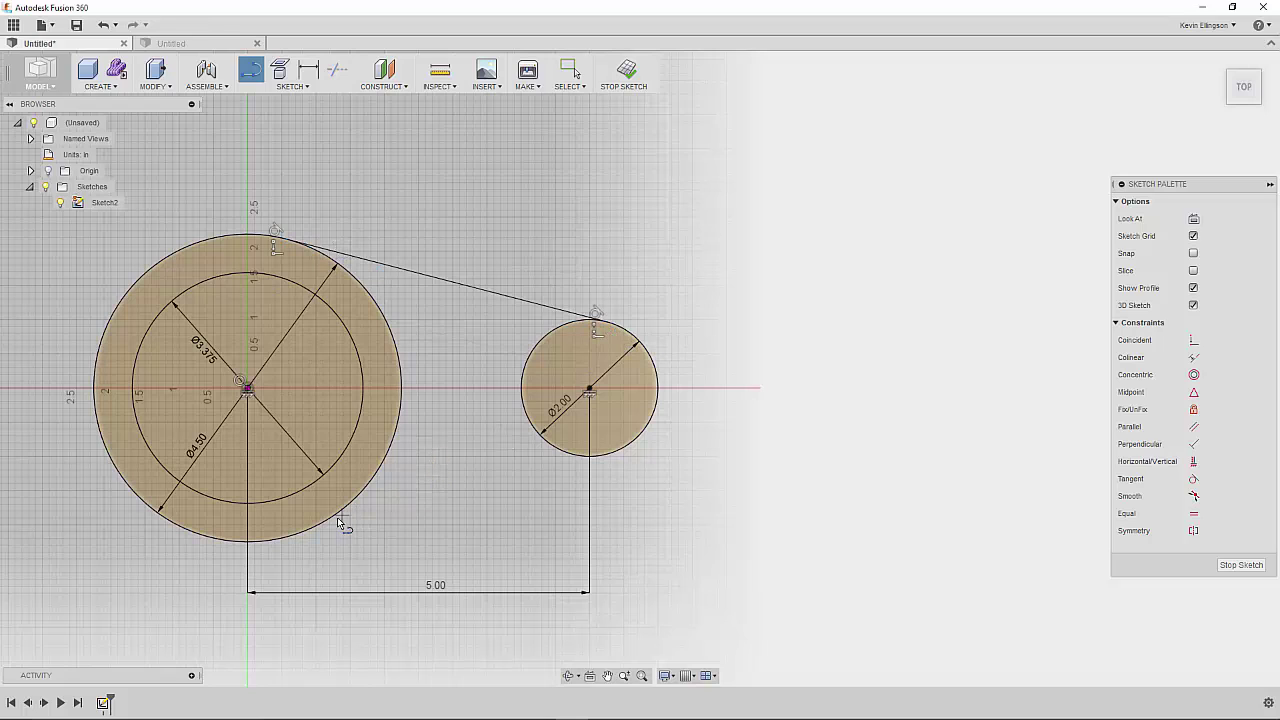
# Draw a matching line tangent to the lower sides of the 4.50 in and 2.00 in circles.
pyautogui.rightClick(391, 508)
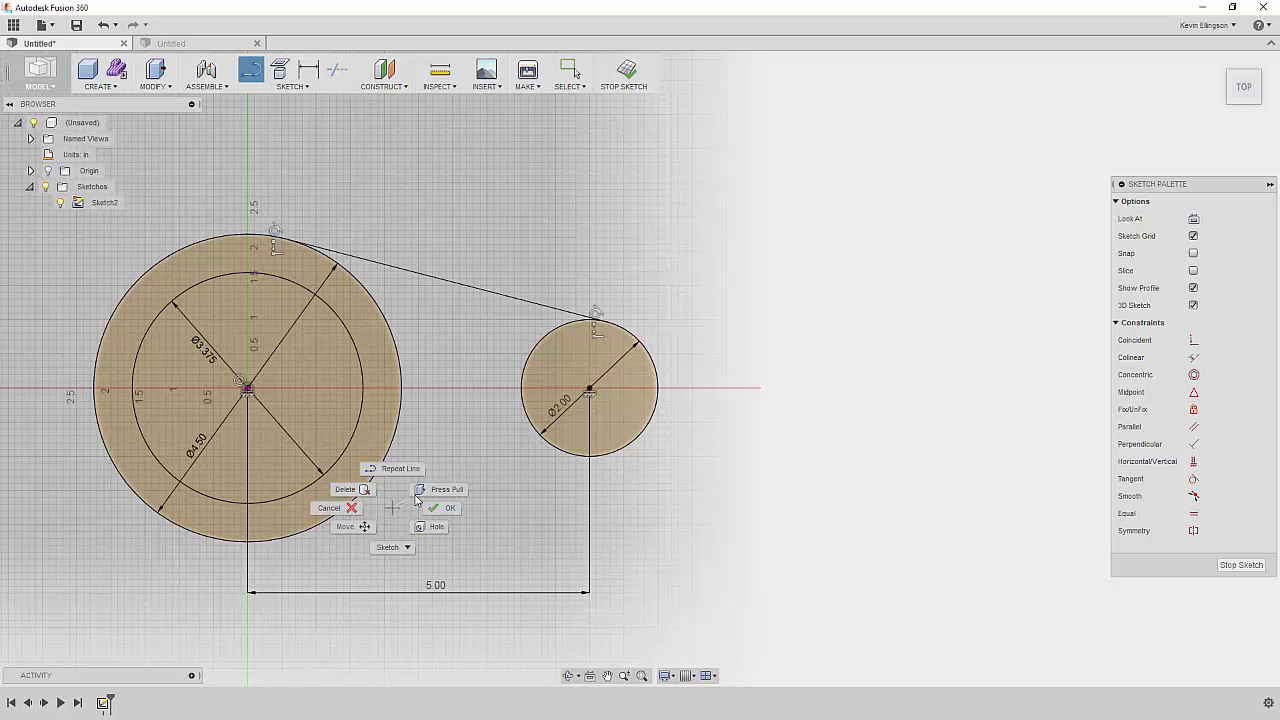
pyautogui.click(400, 476)
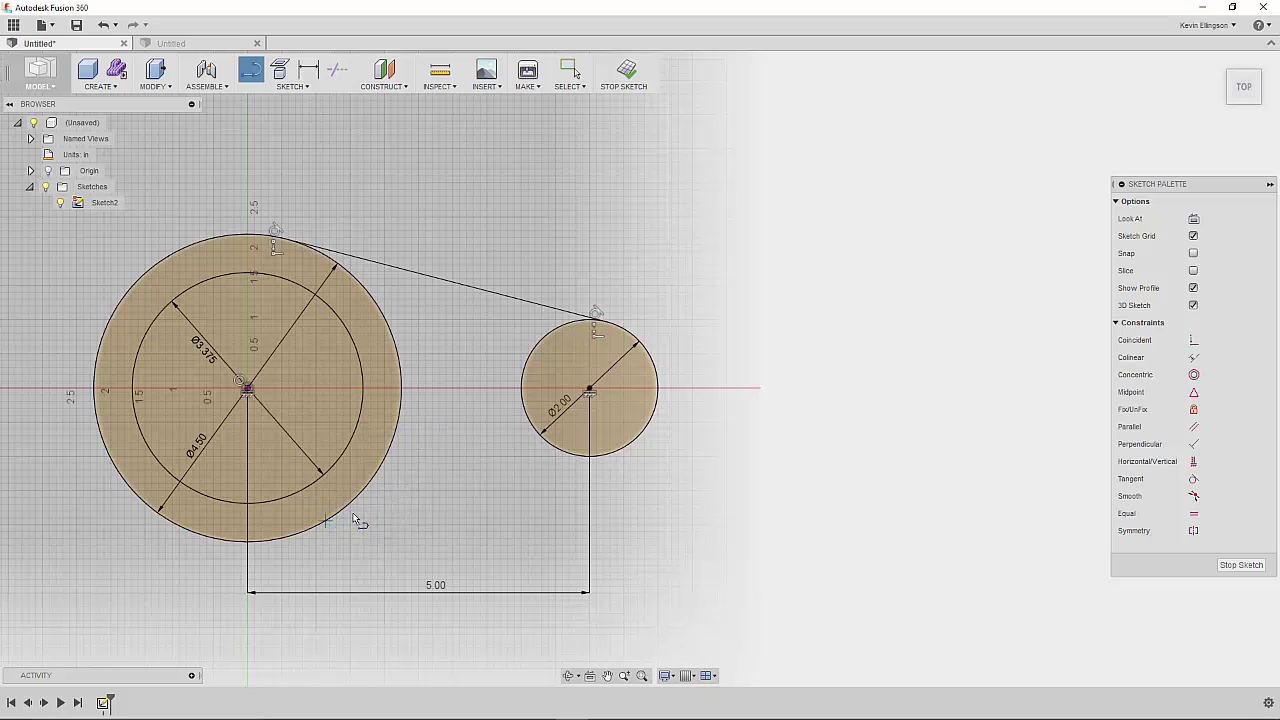
pyautogui.moveTo(353, 514); pyautogui.dragTo(382, 540)
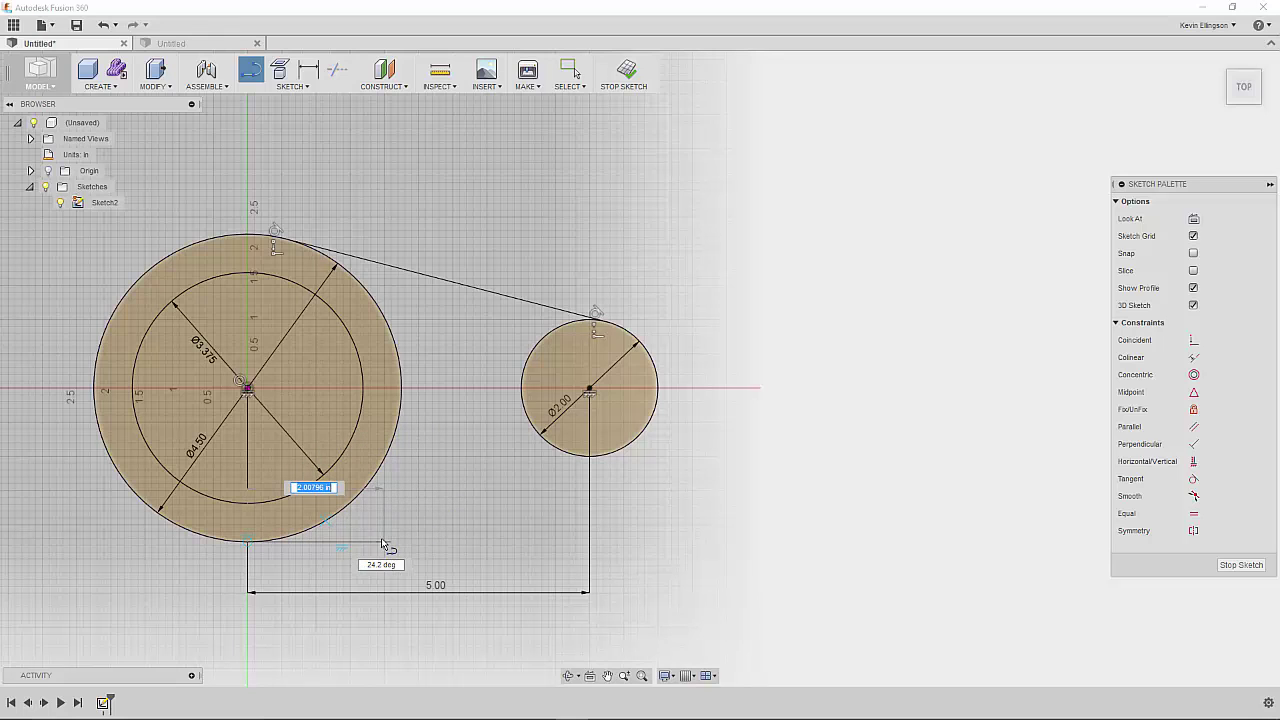
pyautogui.doubleClick(607, 456)
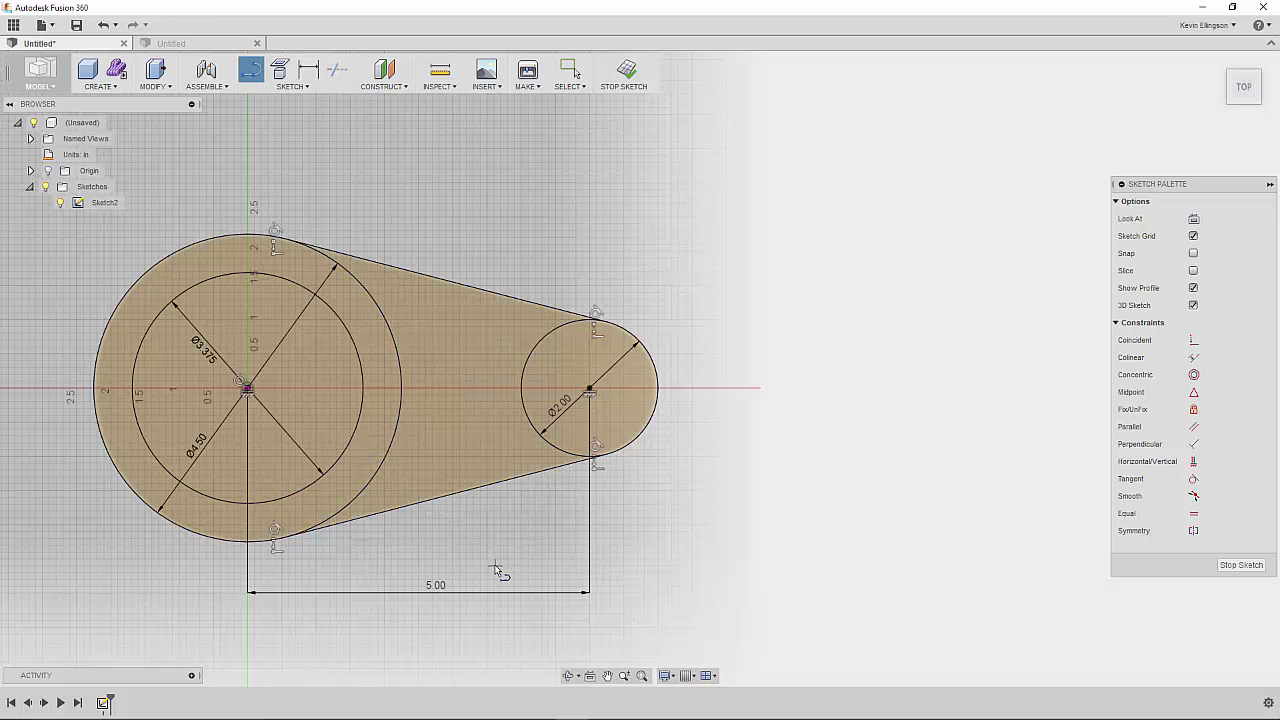
# Trim the inner arcs of the 2.00 in and 4.50 in circles between the tangent lines, leaving one continuous outer outline.
pyautogui.click(337, 71)
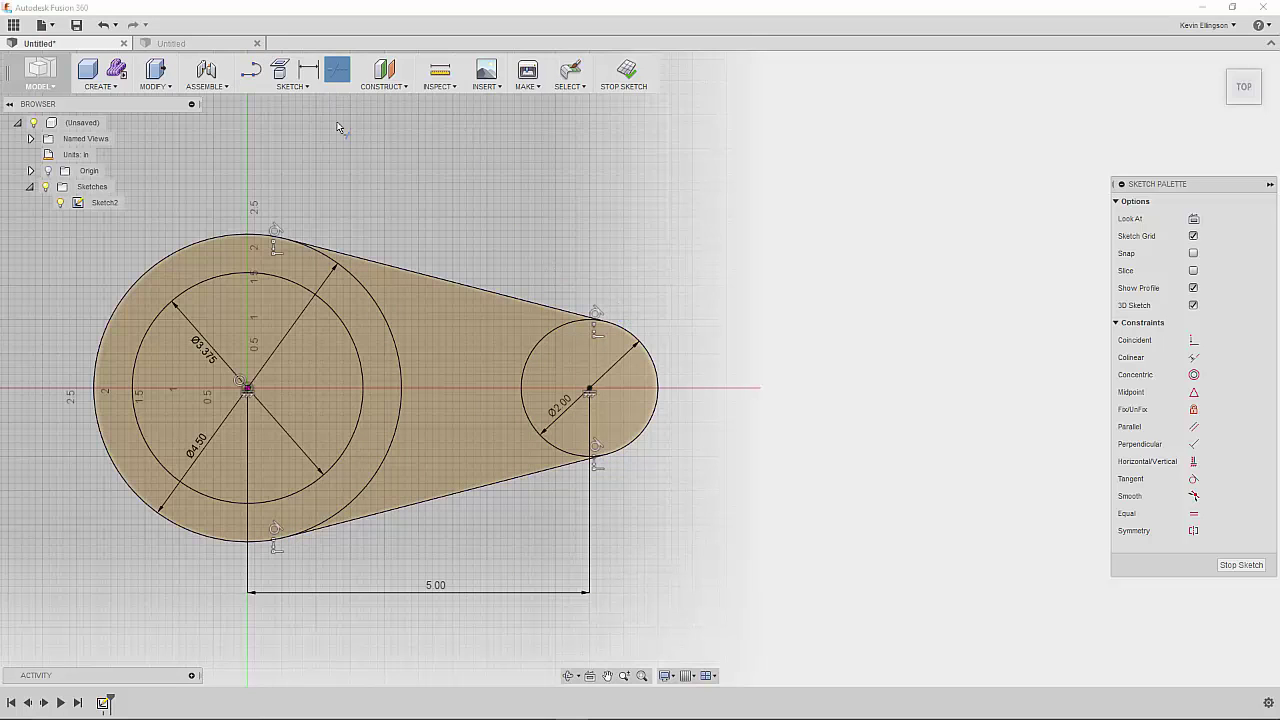
pyautogui.click(522, 404)
pyautogui.click(403, 405)
pyautogui.moveTo(438, 417); pyautogui.dragTo(546, 395, button='middle')
pyautogui.scroll(-1, 489, 411)
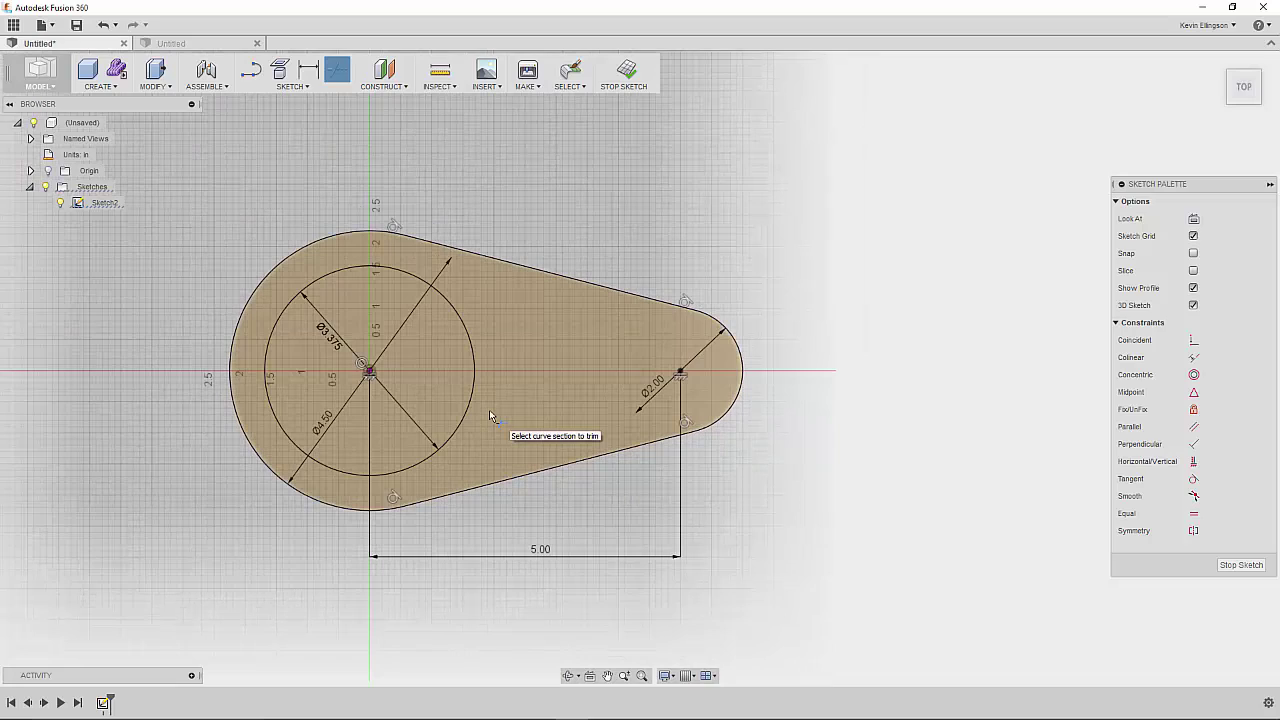
pyautogui.scroll(3, 490, 409)
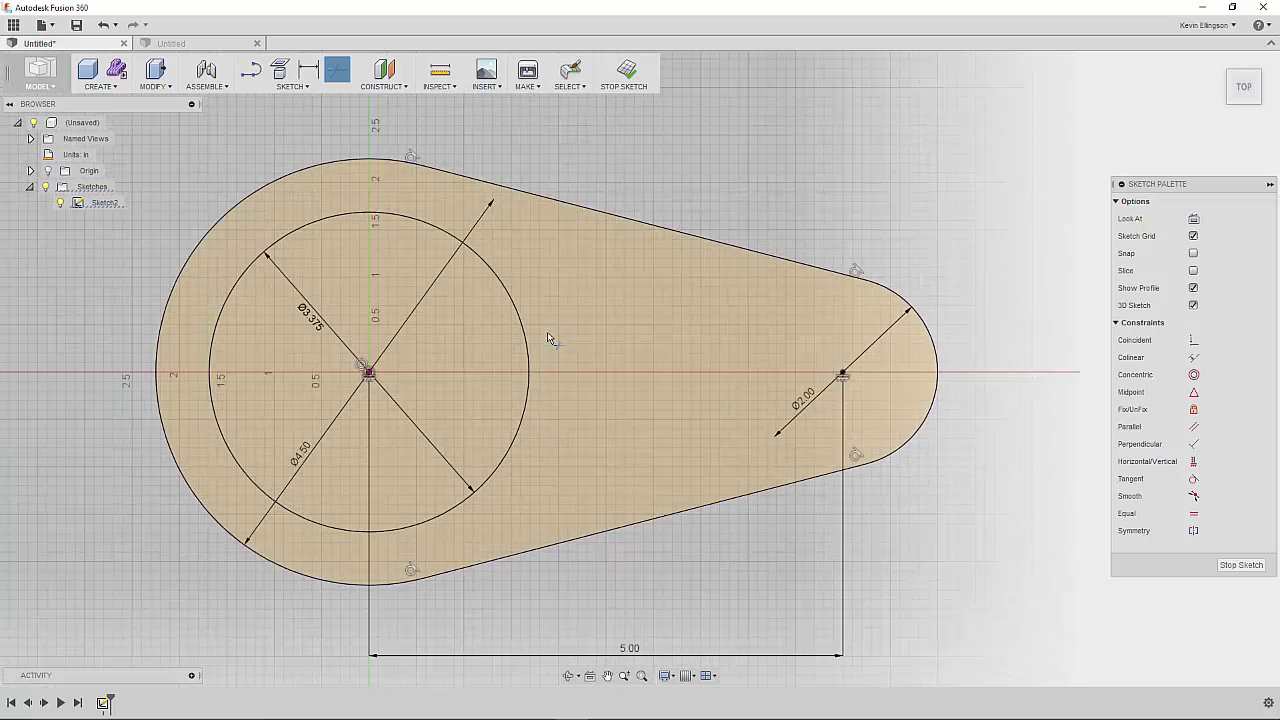
pyautogui.scroll(-2, 533, 403)
pyautogui.moveTo(201, 374); pyautogui.dragTo(349, 380, button='middle')
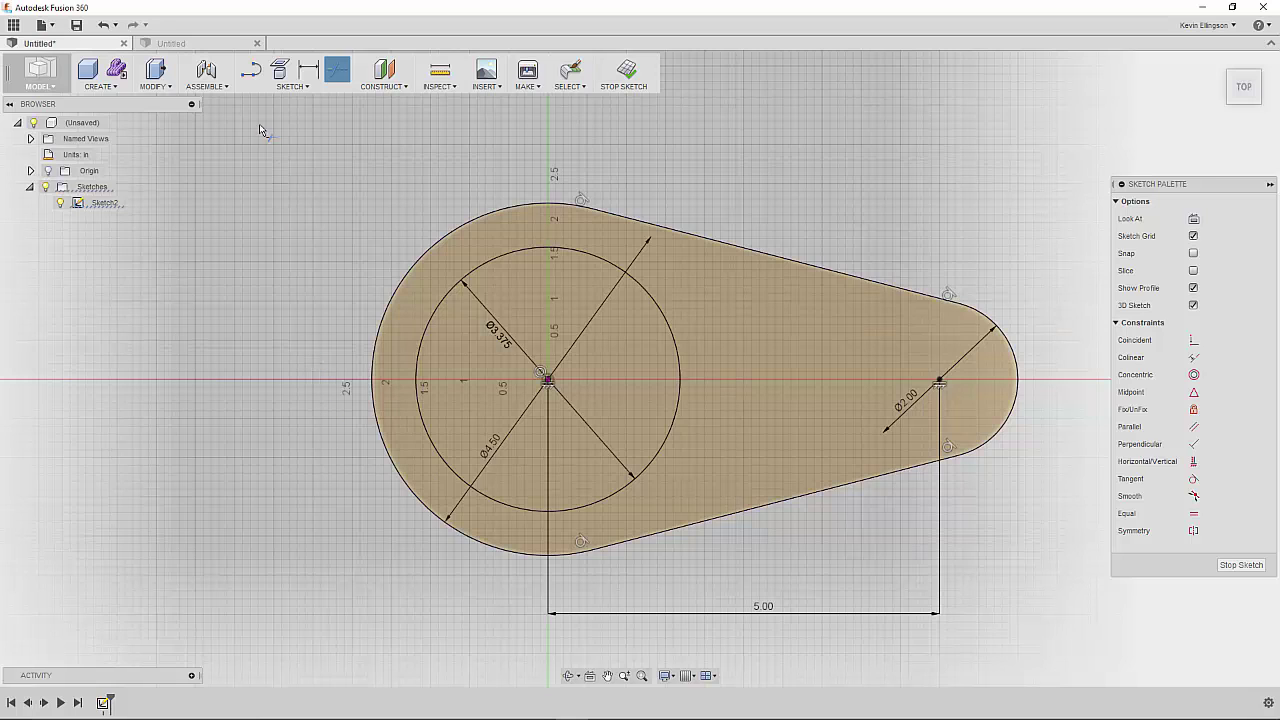
# Draw a three-sided rectangular tab that starts and ends on the large outer arc, opposite the small rounded end.
pyautogui.click(251, 68)
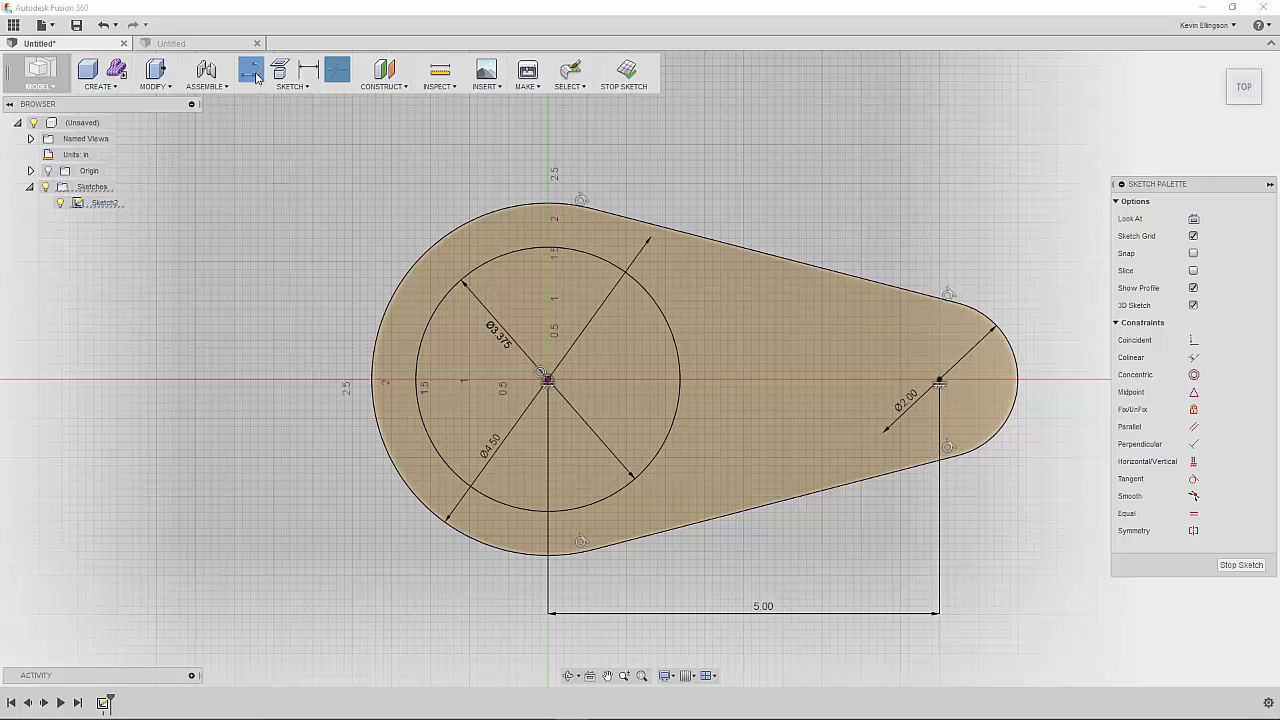
pyautogui.click(382, 319)
pyautogui.click(285, 319)
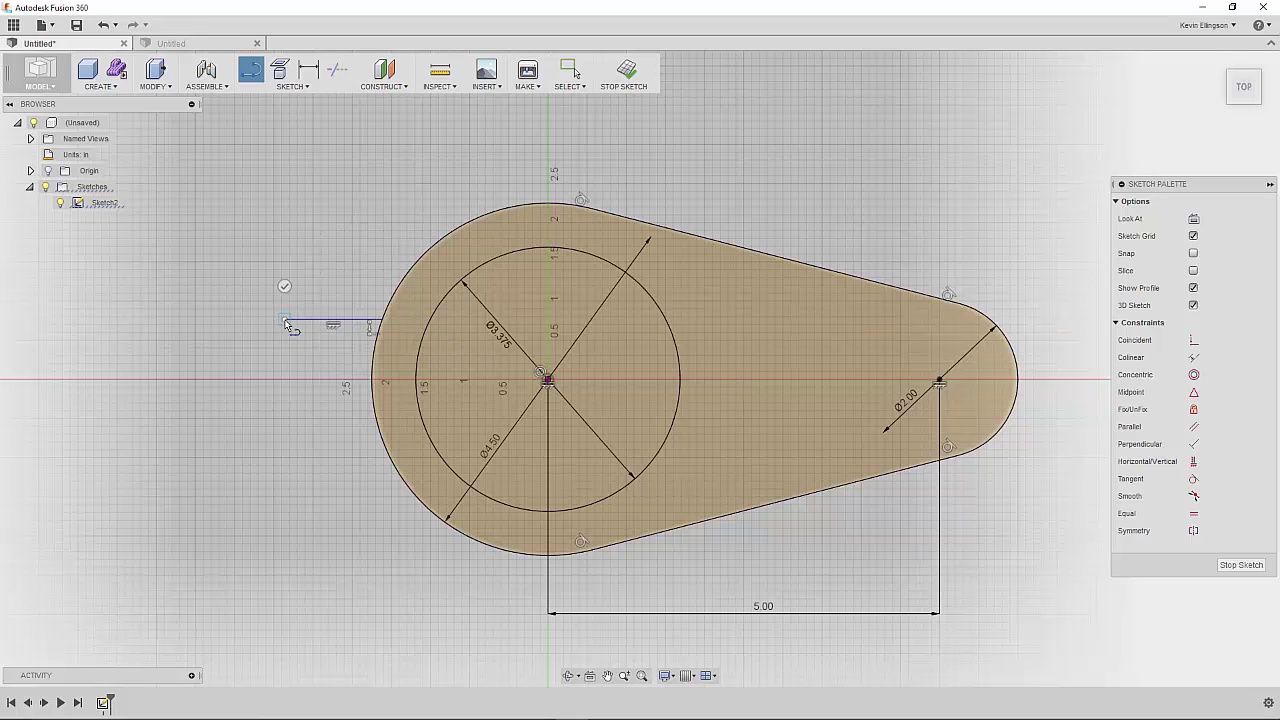
pyautogui.moveTo(287, 408); pyautogui.dragTo(380, 432)
pyautogui.click(378, 429)
pyautogui.rightClick(340, 446)
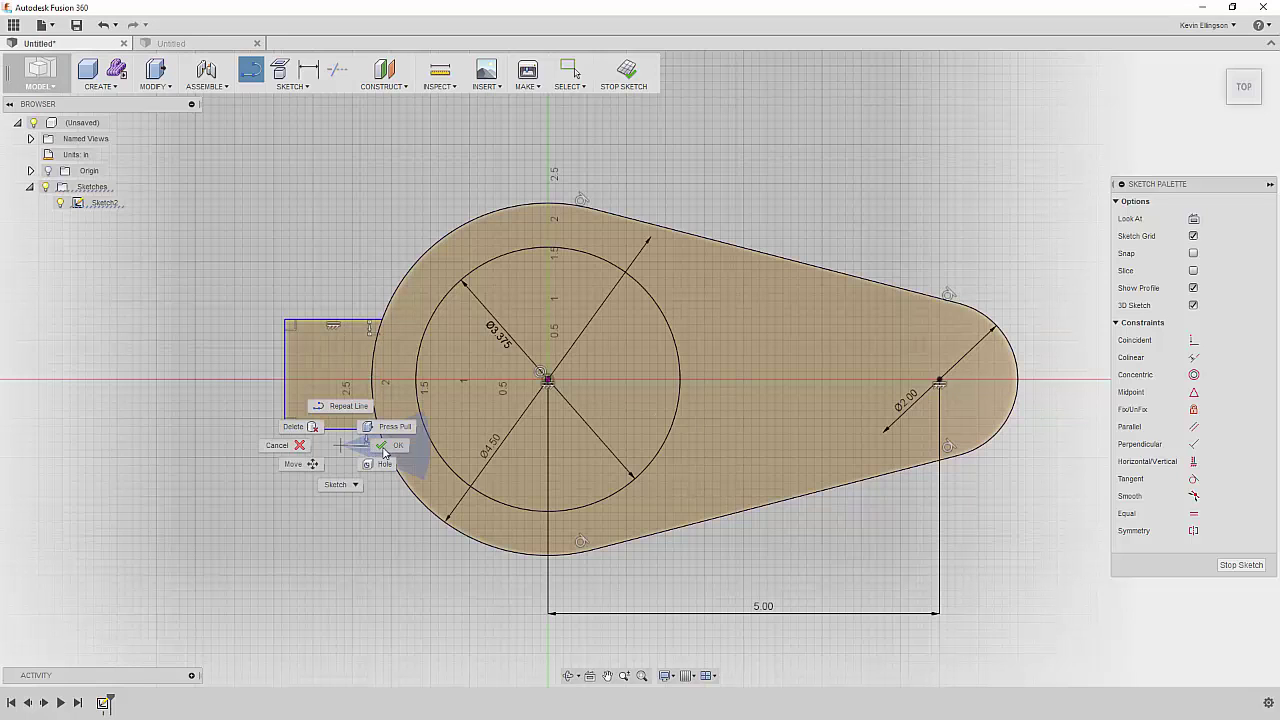
pyautogui.click(378, 449)
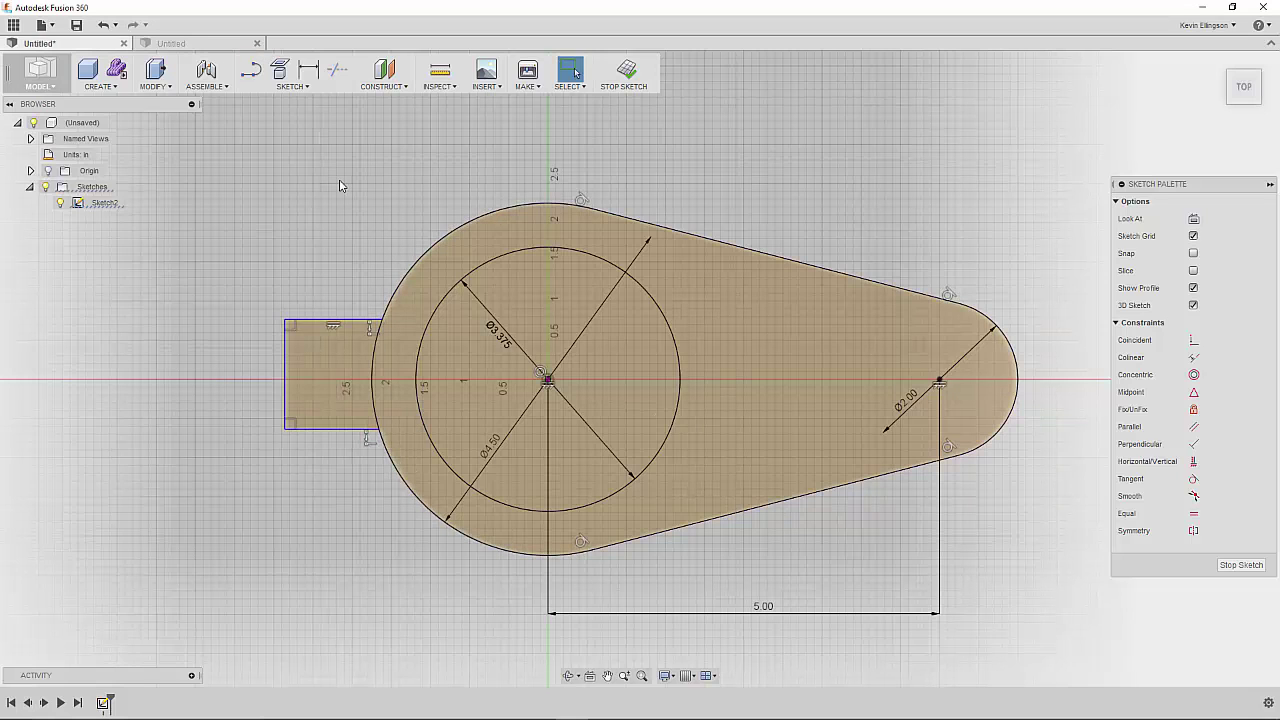
# List the origin geometry in the browser and pin the Spline command to the toolbar.
pyautogui.click(30, 171)
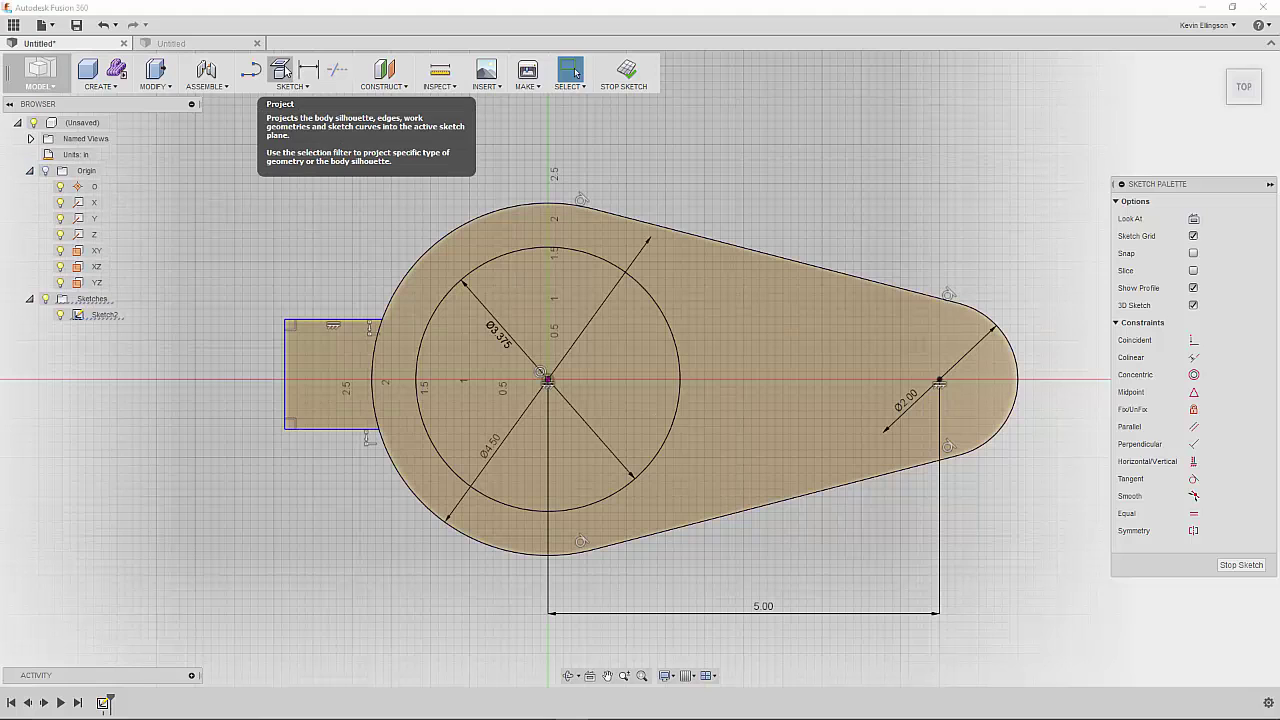
pyautogui.click(310, 88)
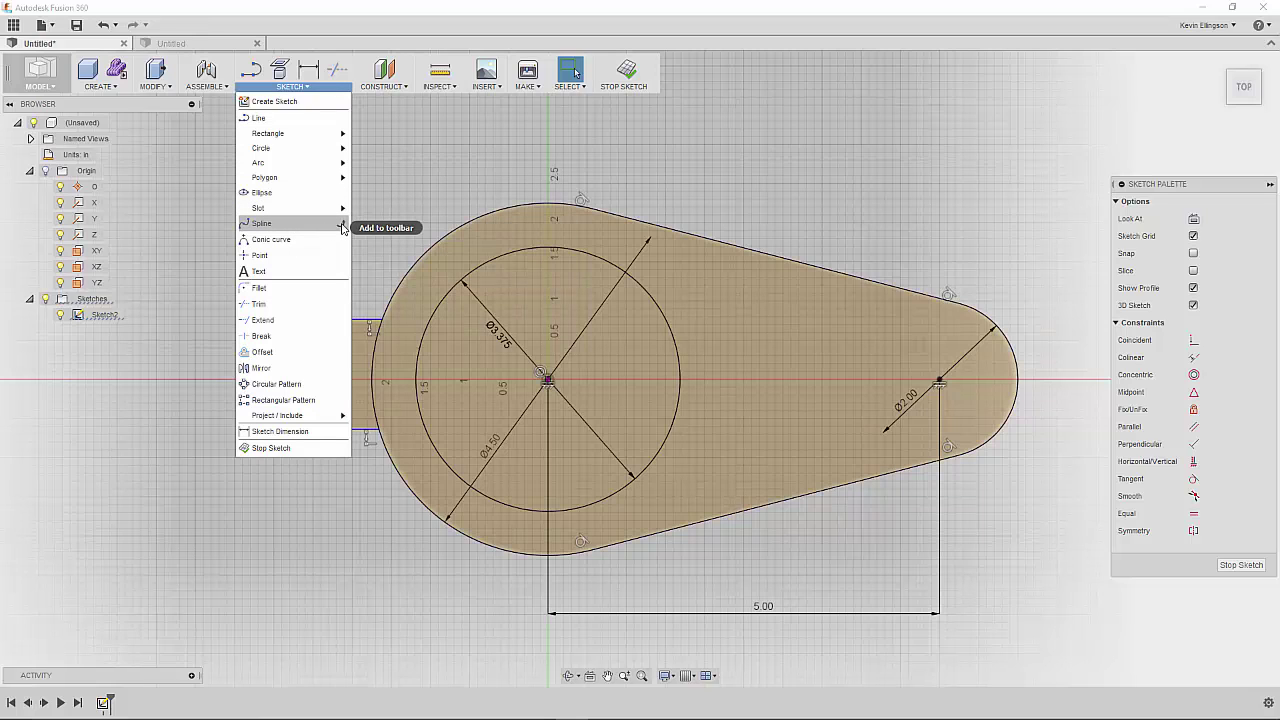
pyautogui.click(342, 228)
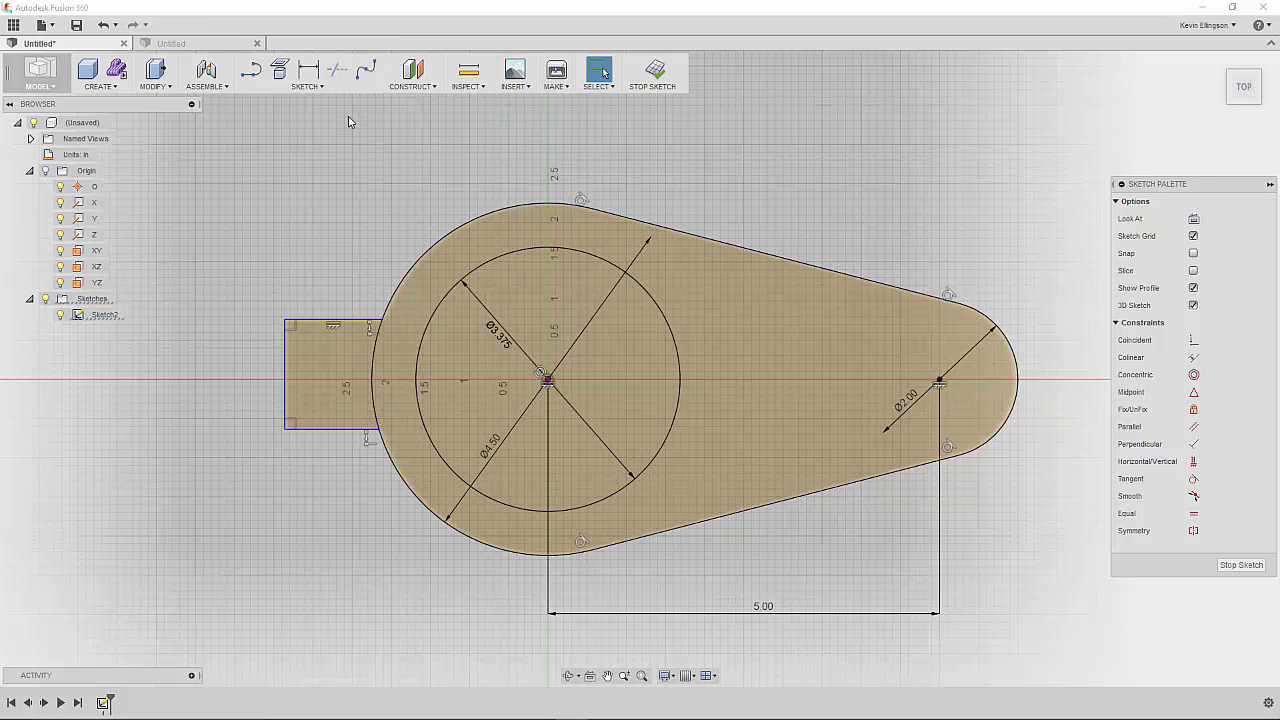
# Project the origin's X axis into the sketch as a reference line.
pyautogui.click(280, 69)
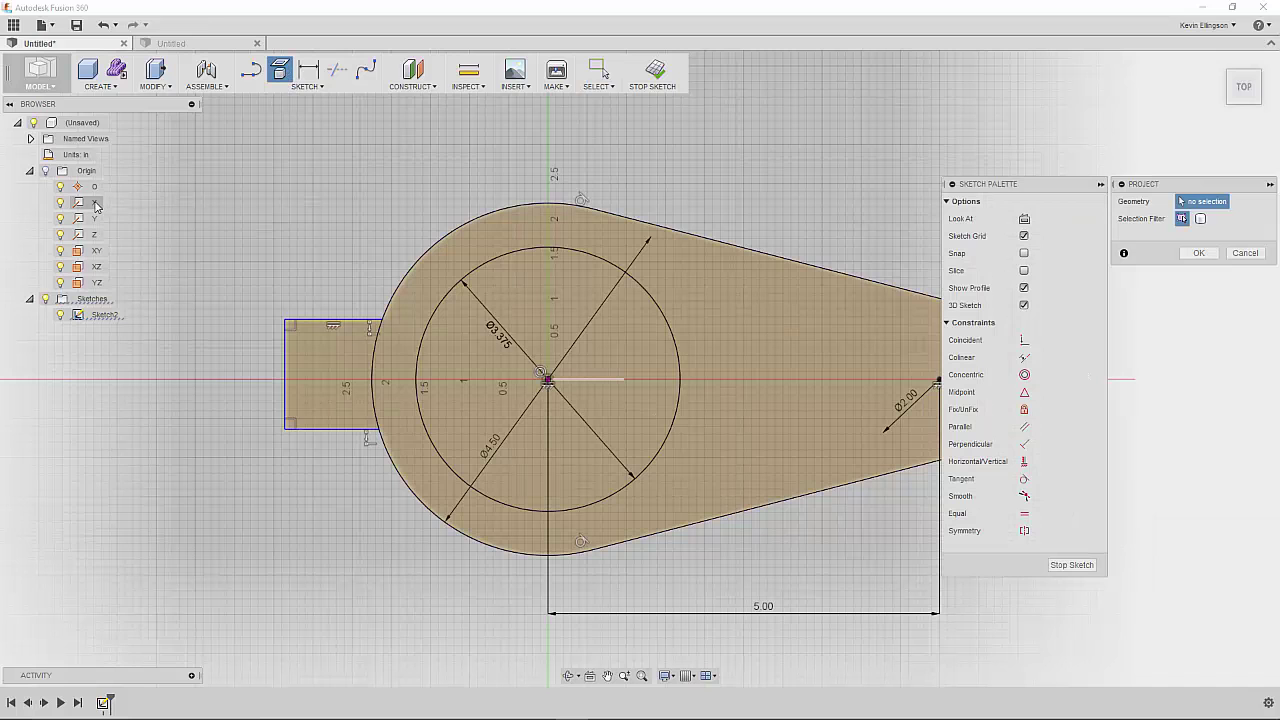
pyautogui.click(95, 203)
pyautogui.rightClick(190, 210)
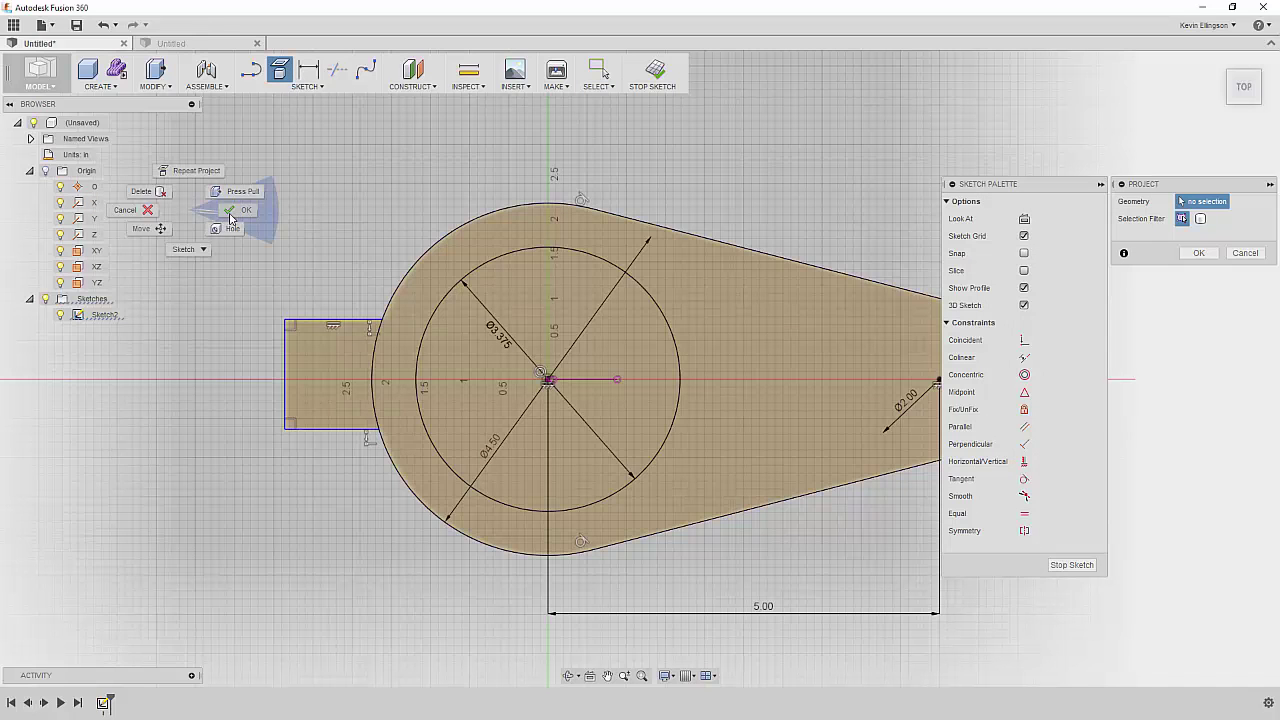
pyautogui.click(229, 209)
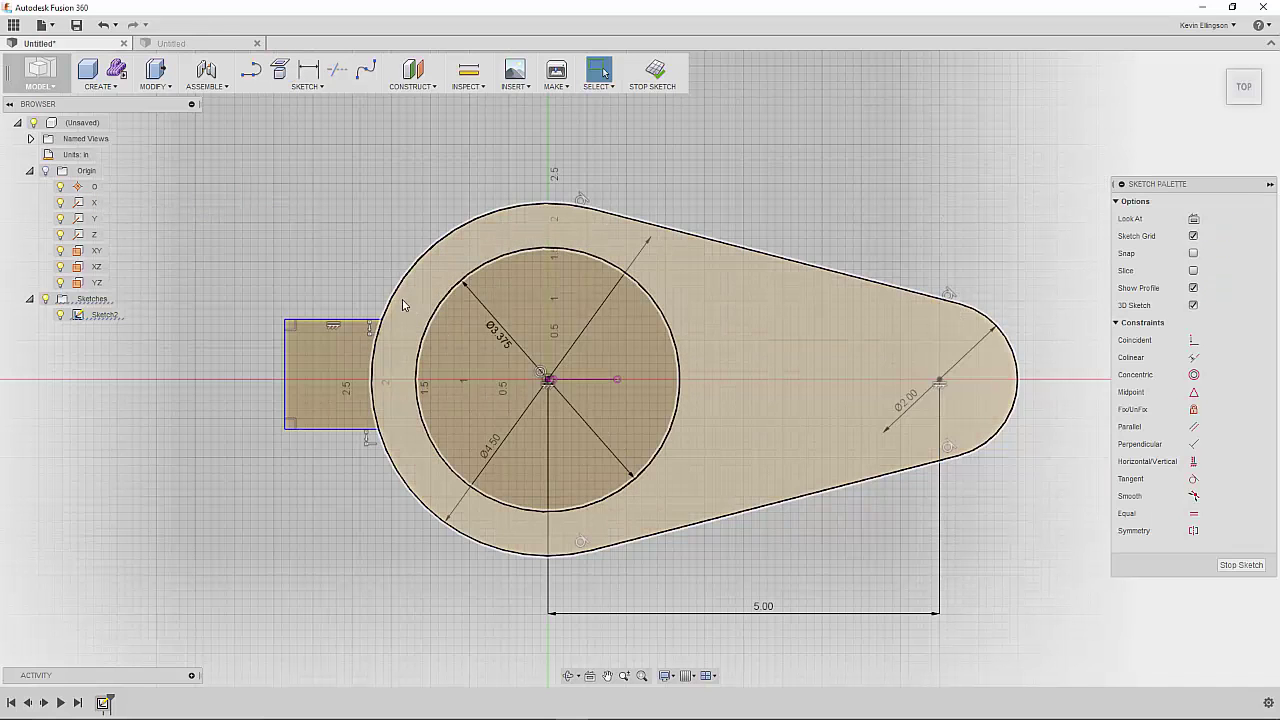
# Try to make the tab's upper and lower edges symmetric about the projected X axis, and test it by moving both edges.
pyautogui.click(1194, 531)
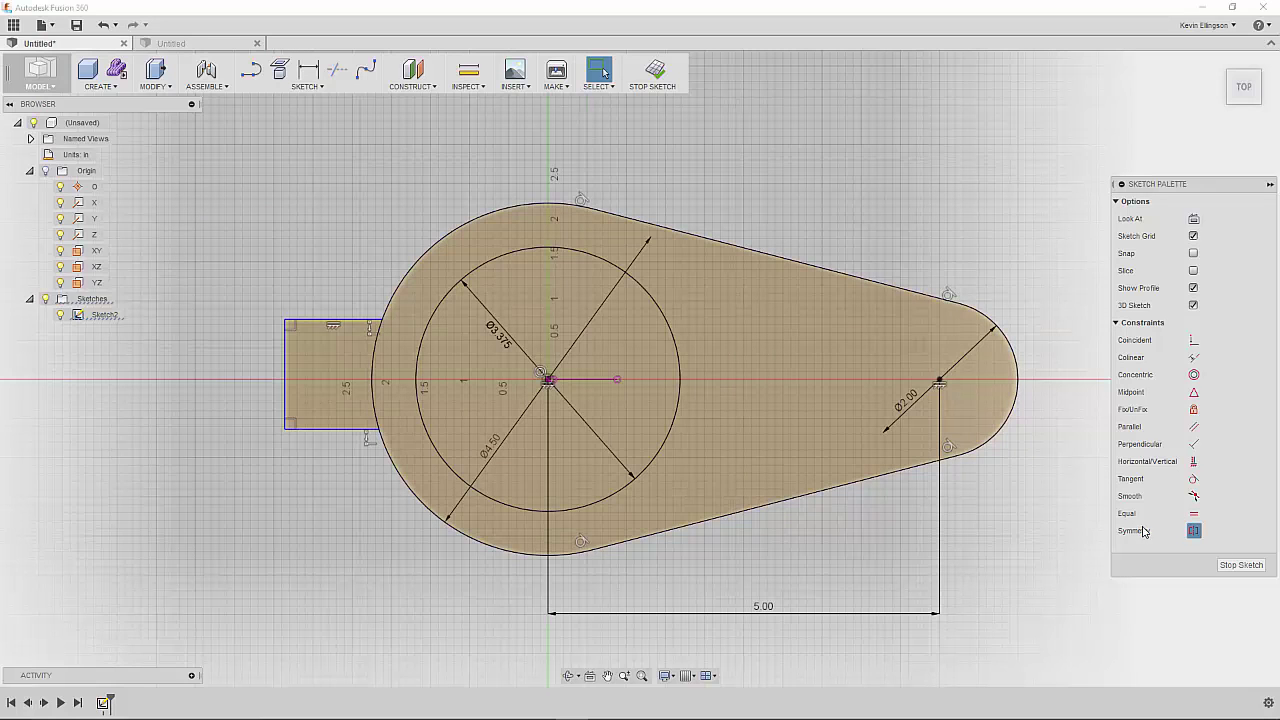
pyautogui.click(328, 434)
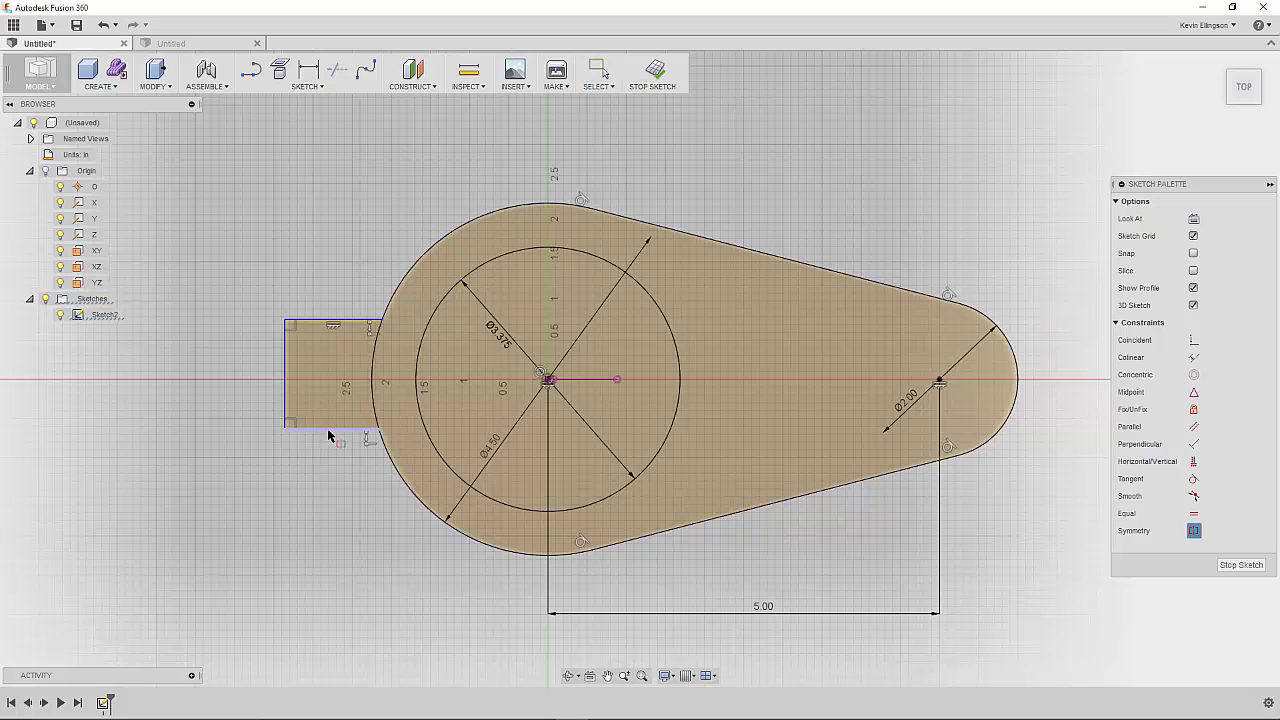
pyautogui.click(362, 321)
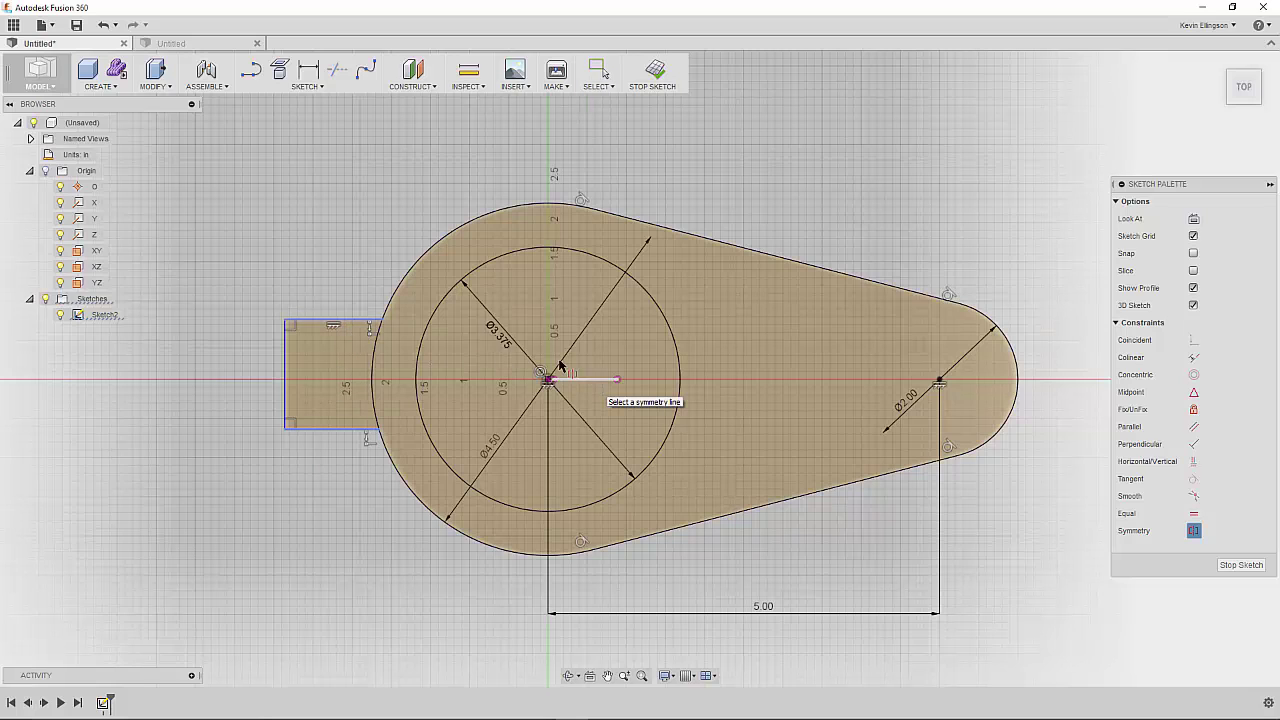
pyautogui.click(560, 366)
pyautogui.click(331, 447)
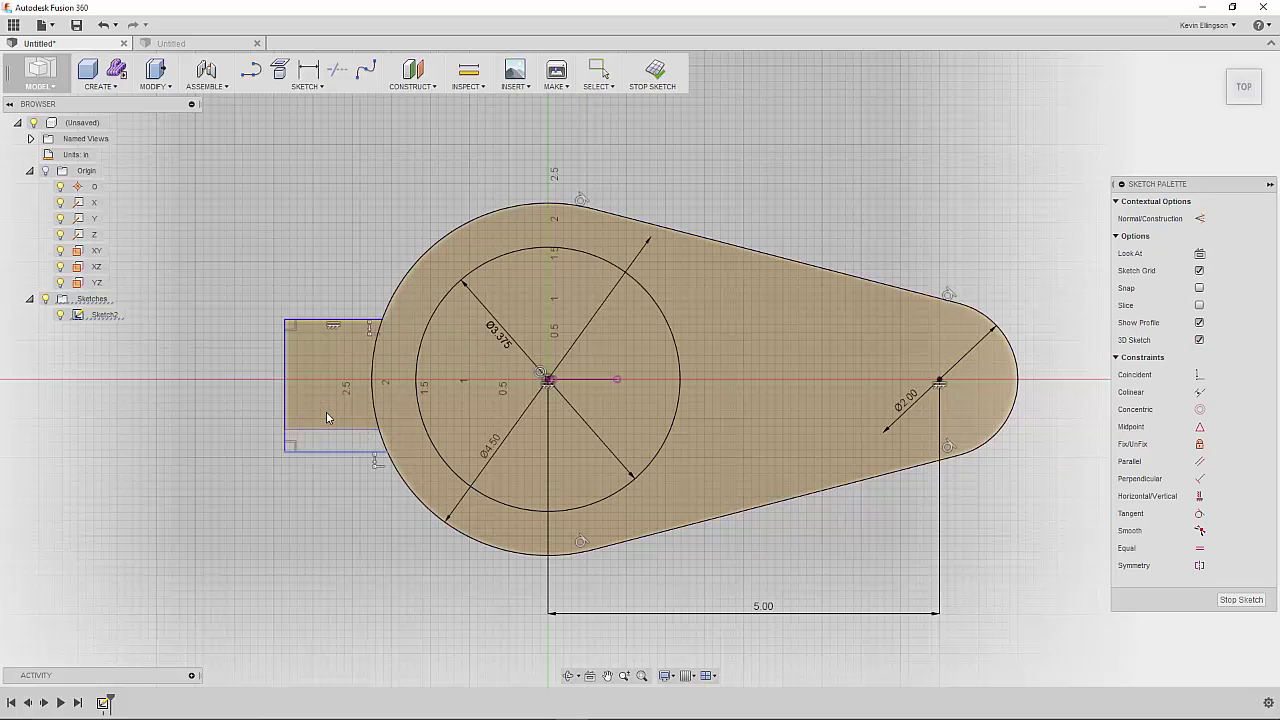
pyautogui.moveTo(327, 412); pyautogui.dragTo(328, 432)
pyautogui.moveTo(340, 320)
pyautogui.mouseDown()
pyautogui.moveTo(335, 348)
pyautogui.moveTo(335, 315)
pyautogui.mouseUp()
pyautogui.moveTo(330, 433)
pyautogui.mouseDown()
pyautogui.moveTo(324, 381)
pyautogui.moveTo(333, 431)
pyautogui.mouseUp()
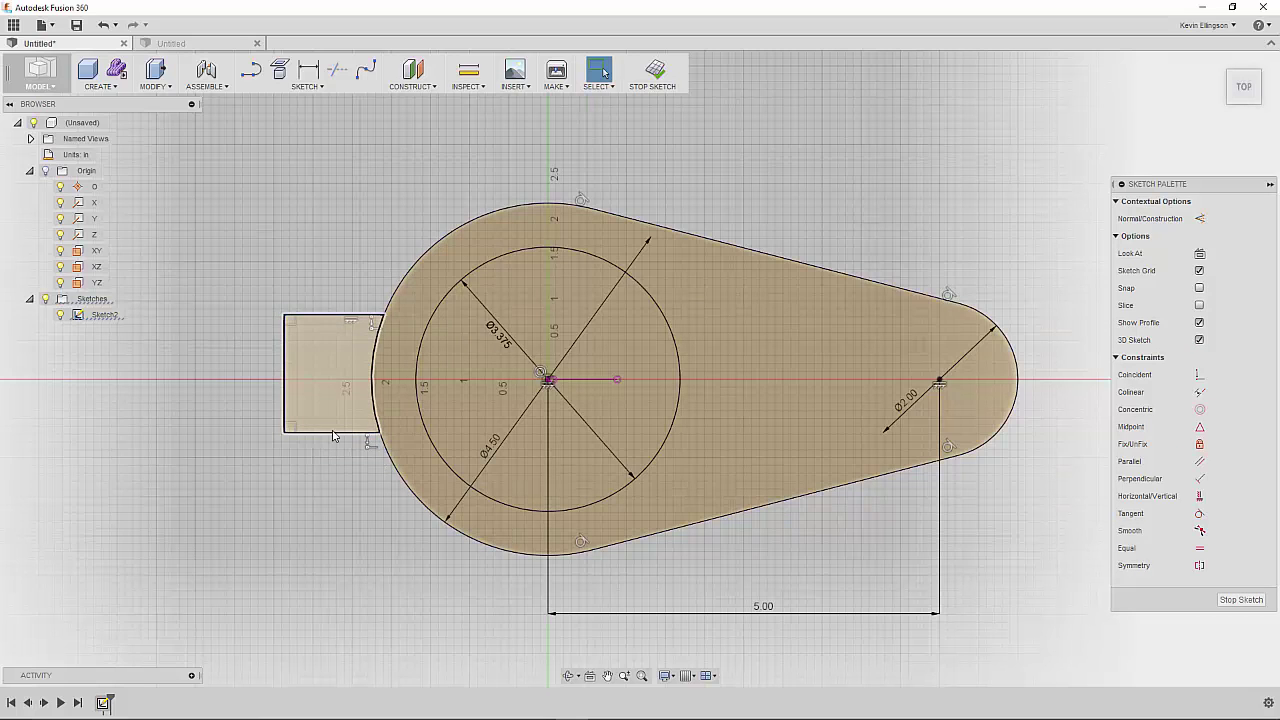
# Retry the Symmetry constraint on the tab's two horizontal edges, using the projected axis as the symmetry line.
pyautogui.click(288, 388)
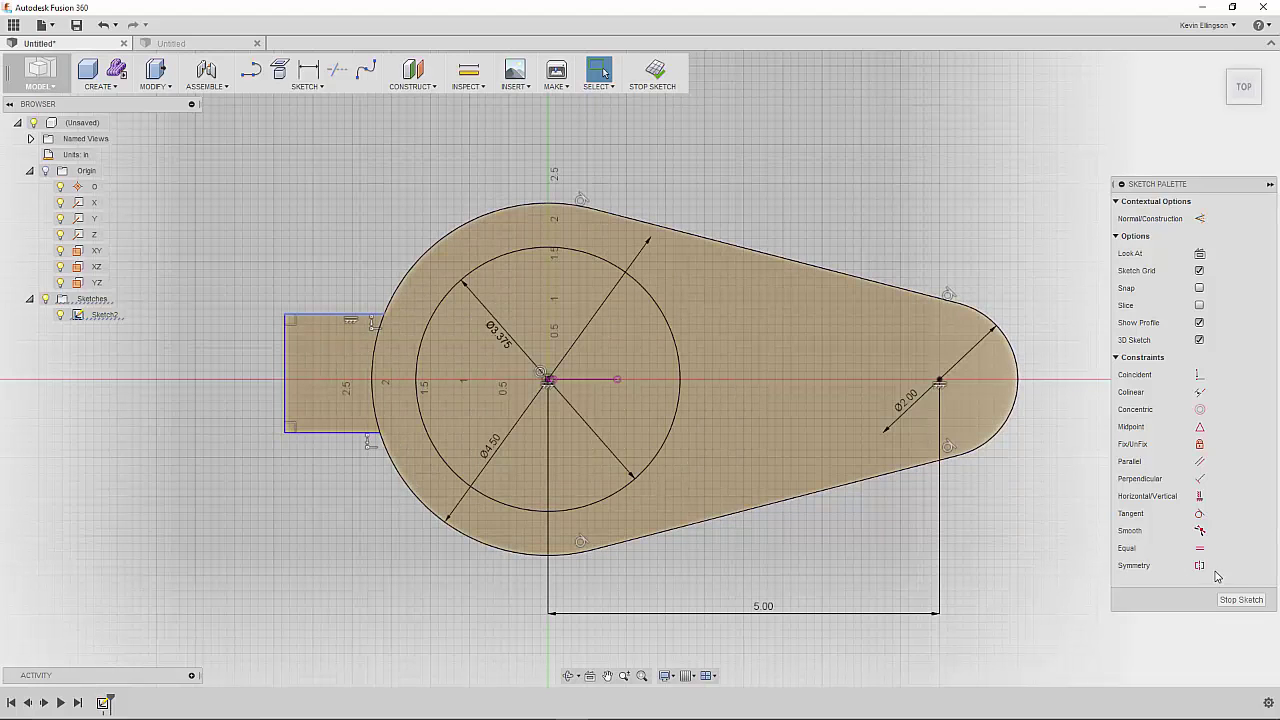
pyautogui.click(340, 434)
pyautogui.click(335, 315)
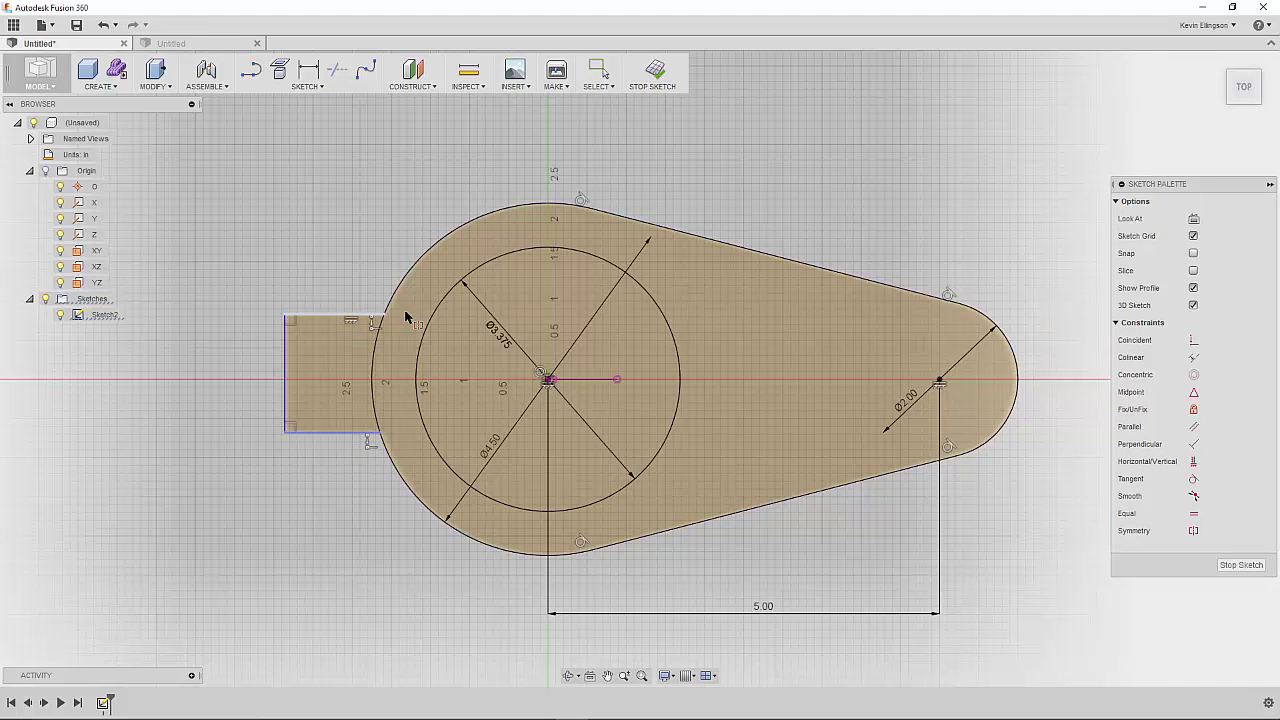
pyautogui.click(575, 381)
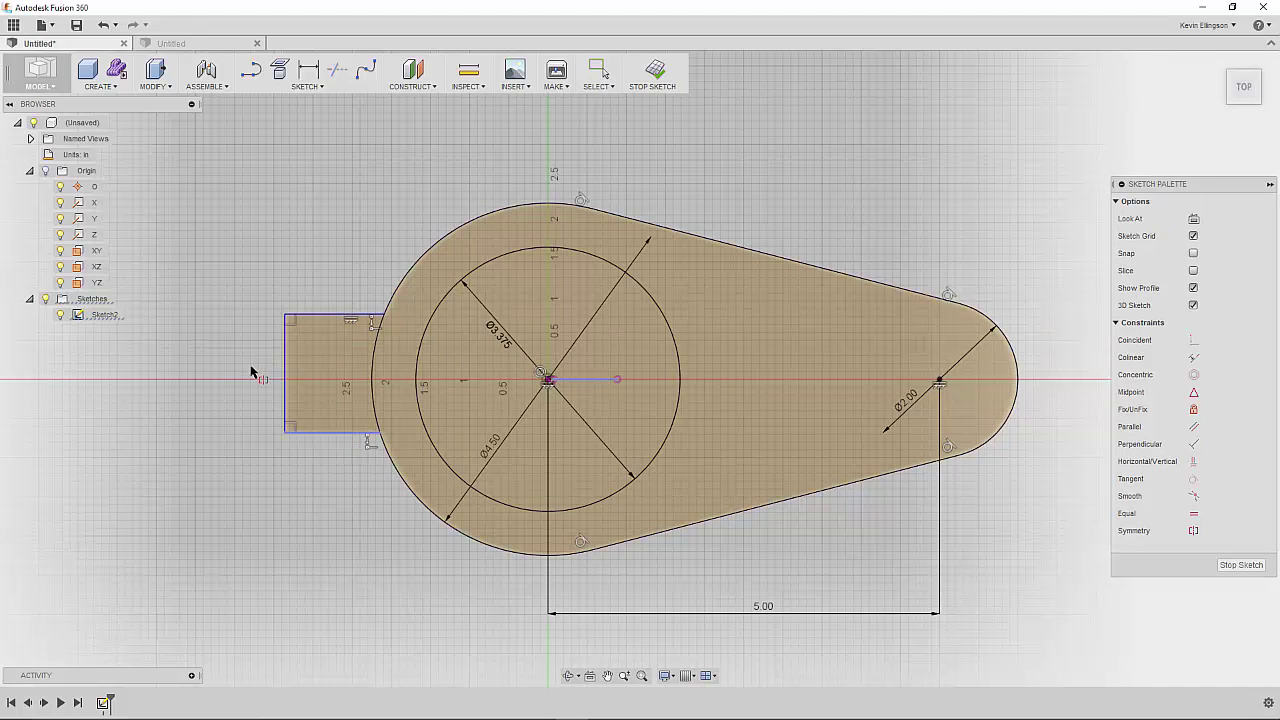
pyautogui.click(591, 380)
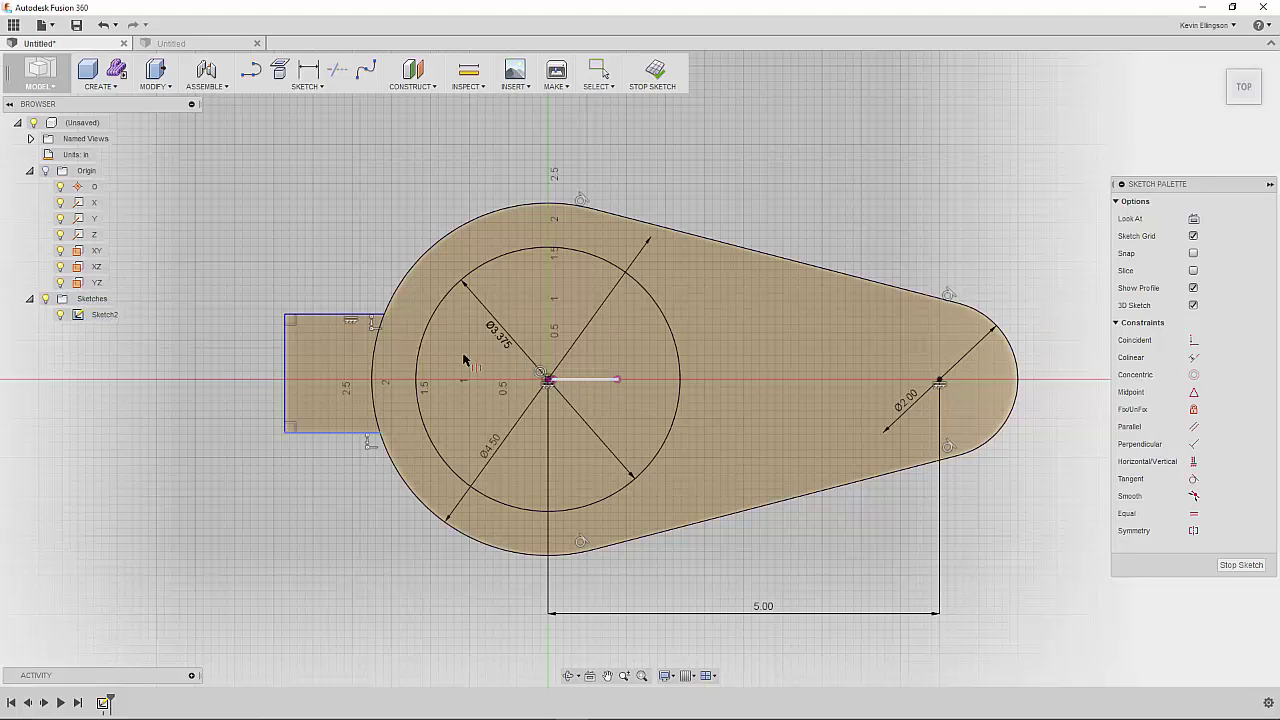
pyautogui.click(333, 432)
pyautogui.press('Escape')
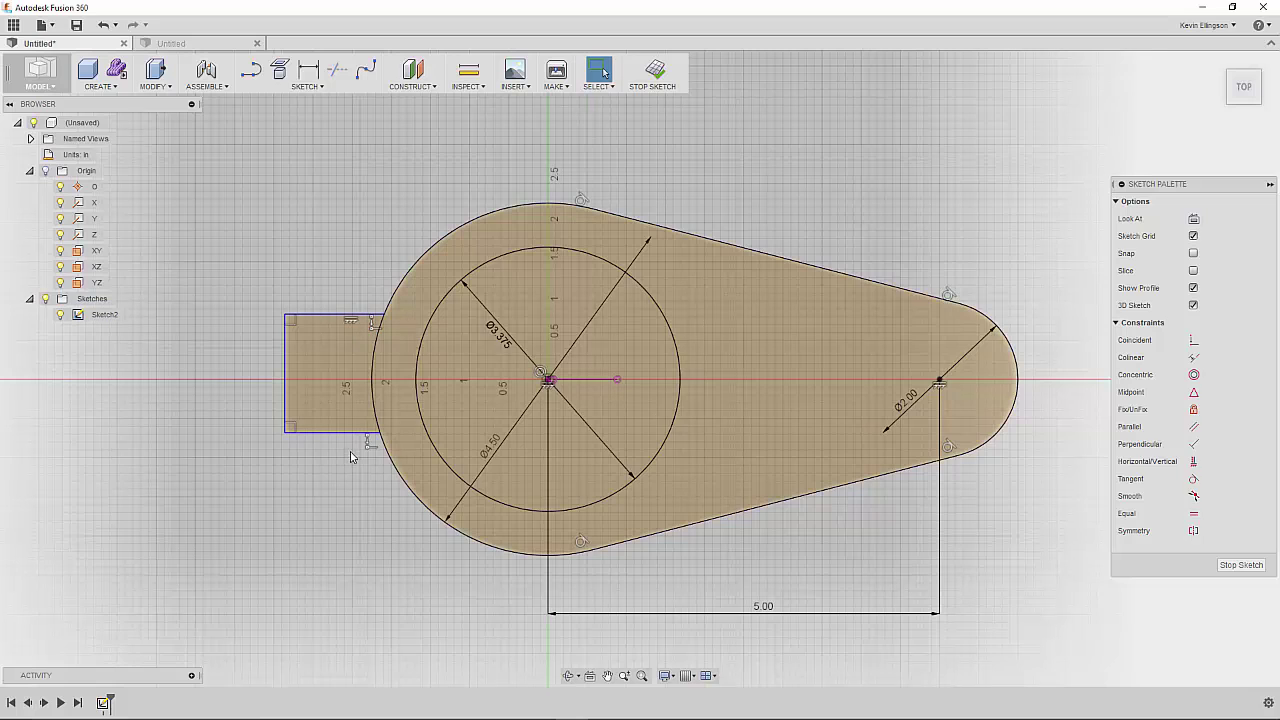
# Constrain the tab's upper and lower edges symmetric about the projected X axis, and move the upper edge inward to narrow the tab.
pyautogui.click(1195, 533)
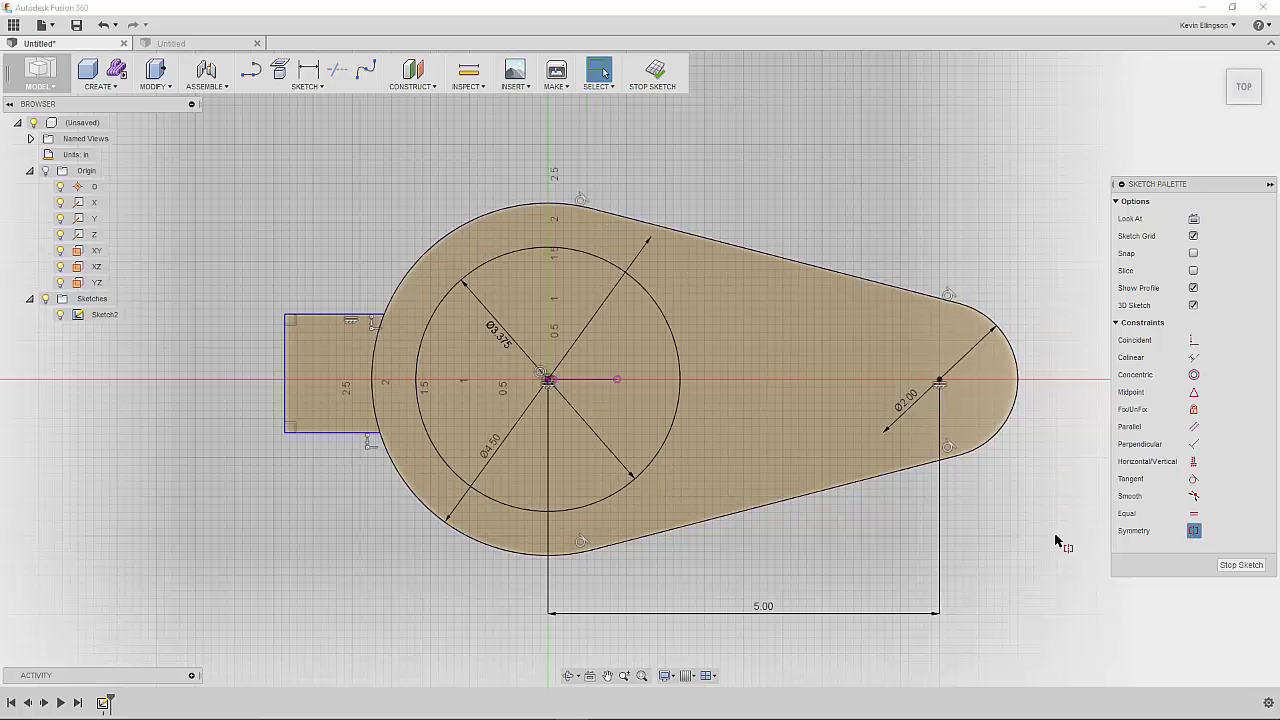
pyautogui.click(320, 433)
pyautogui.click(331, 316)
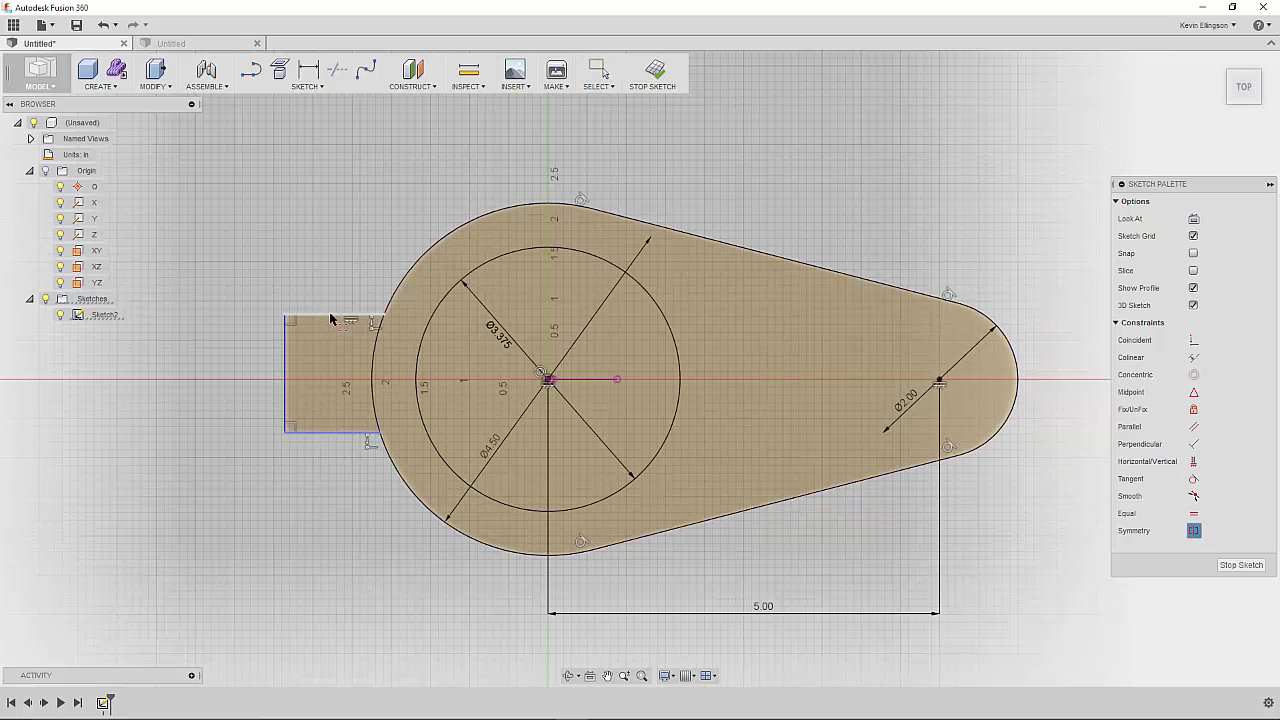
pyautogui.click(595, 385)
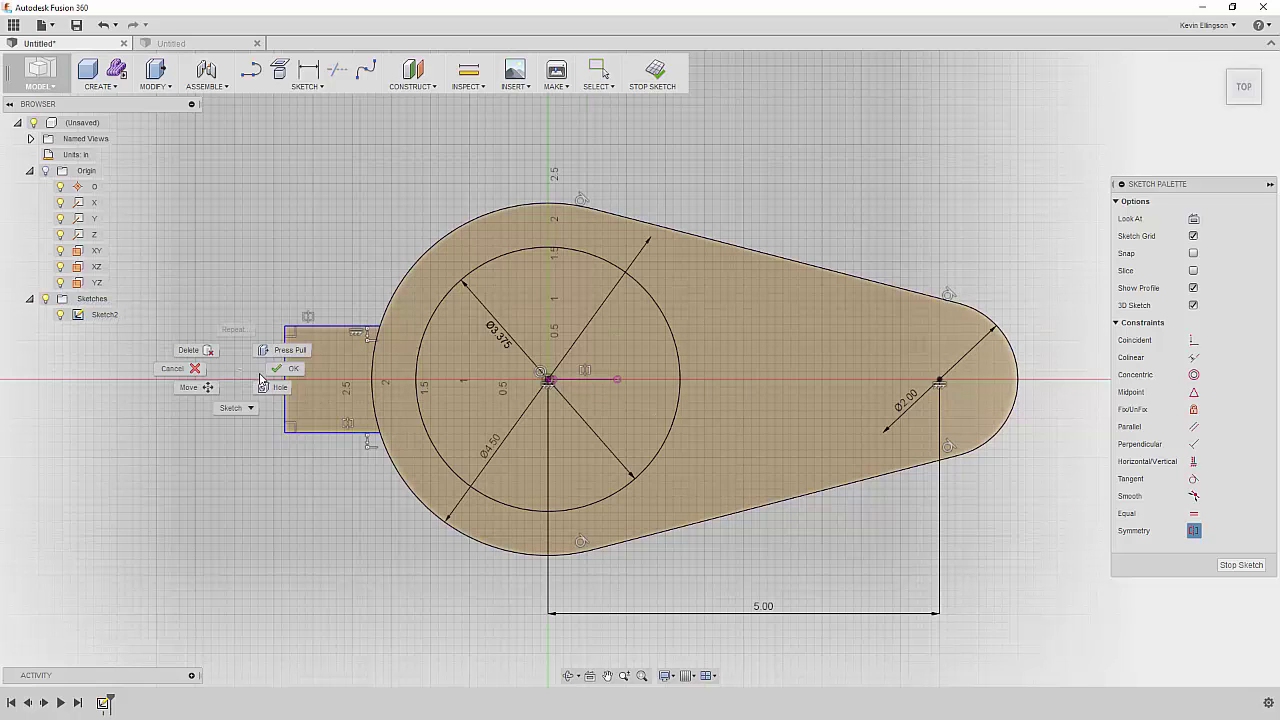
pyautogui.press('Escape')
pyautogui.moveTo(330, 326)
pyautogui.mouseDown()
pyautogui.moveTo(331, 299)
pyautogui.moveTo(325, 381)
pyautogui.moveTo(326, 317)
pyautogui.moveTo(321, 341)
pyautogui.mouseUp()
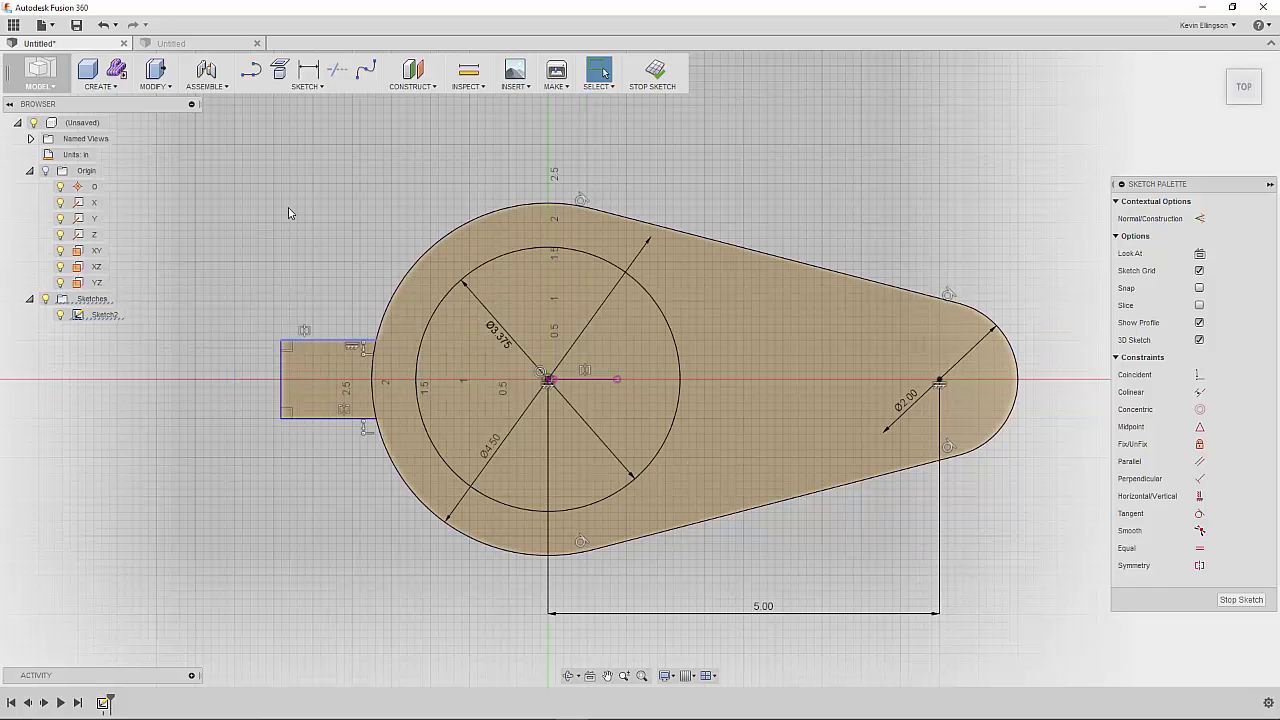
# Draw two horizontal lines, one above and one below the X axis, from the tab's outer edge to the 3.375 in circle.
pyautogui.click(251, 69)
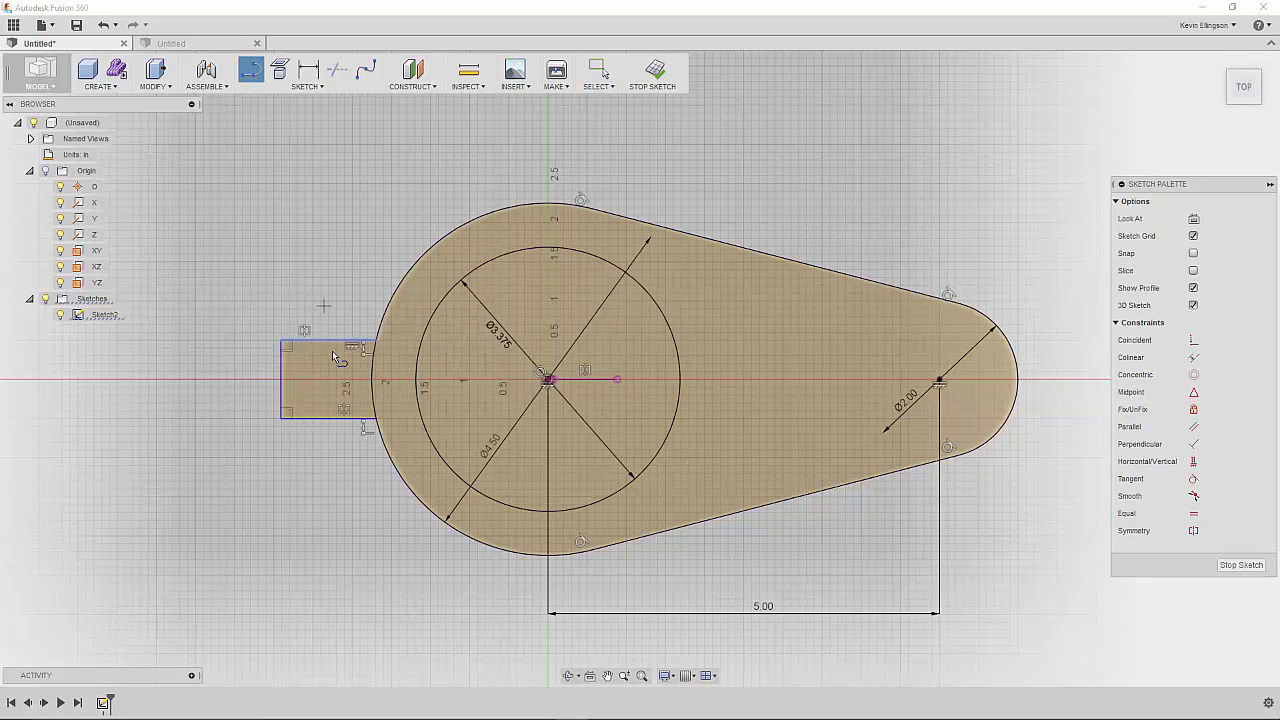
pyautogui.click(282, 366)
pyautogui.click(417, 367)
pyautogui.click(283, 397)
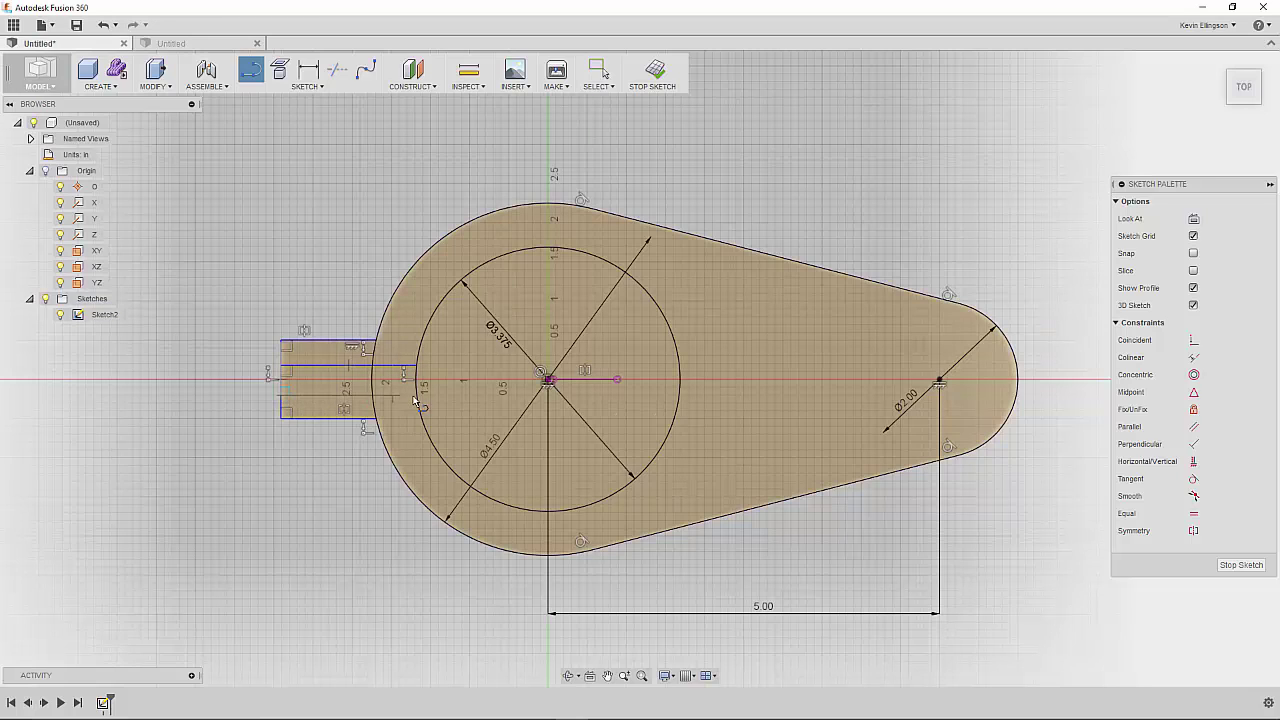
pyautogui.click(416, 397)
pyautogui.press('Escape')
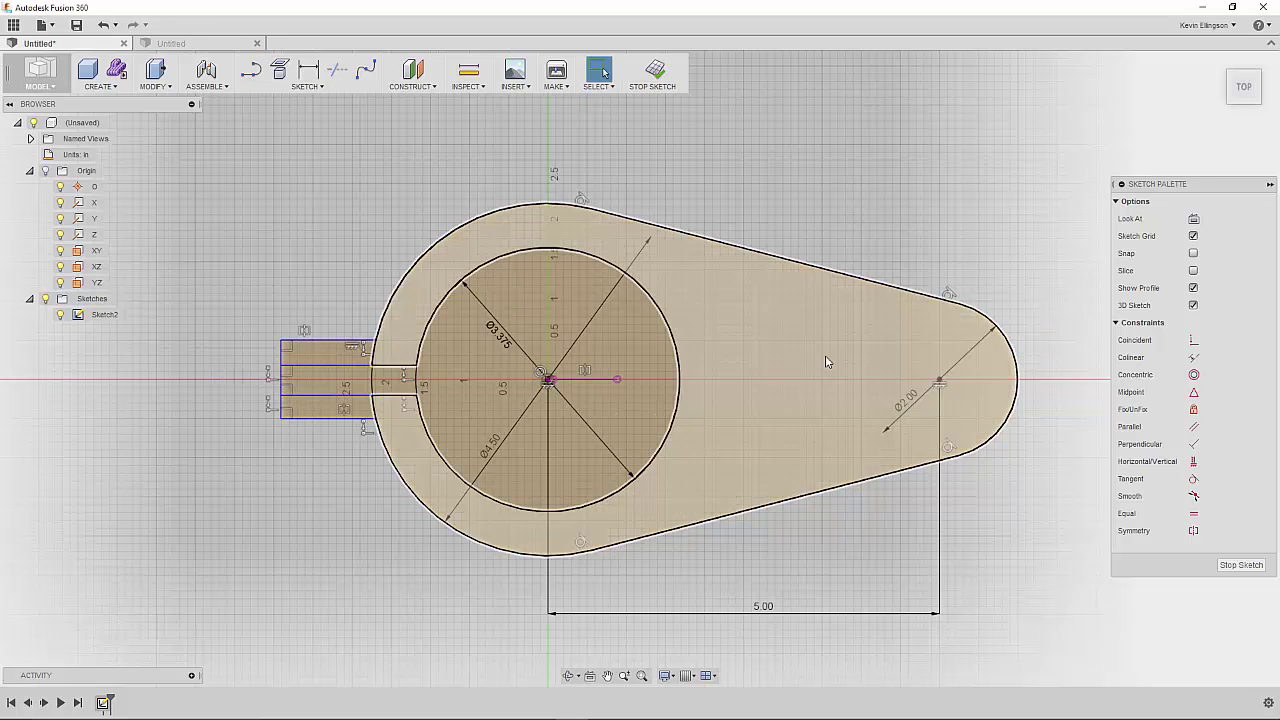
# Constrain the two slot lines inside the tab symmetric about the projected X axis.
pyautogui.click(1193, 531)
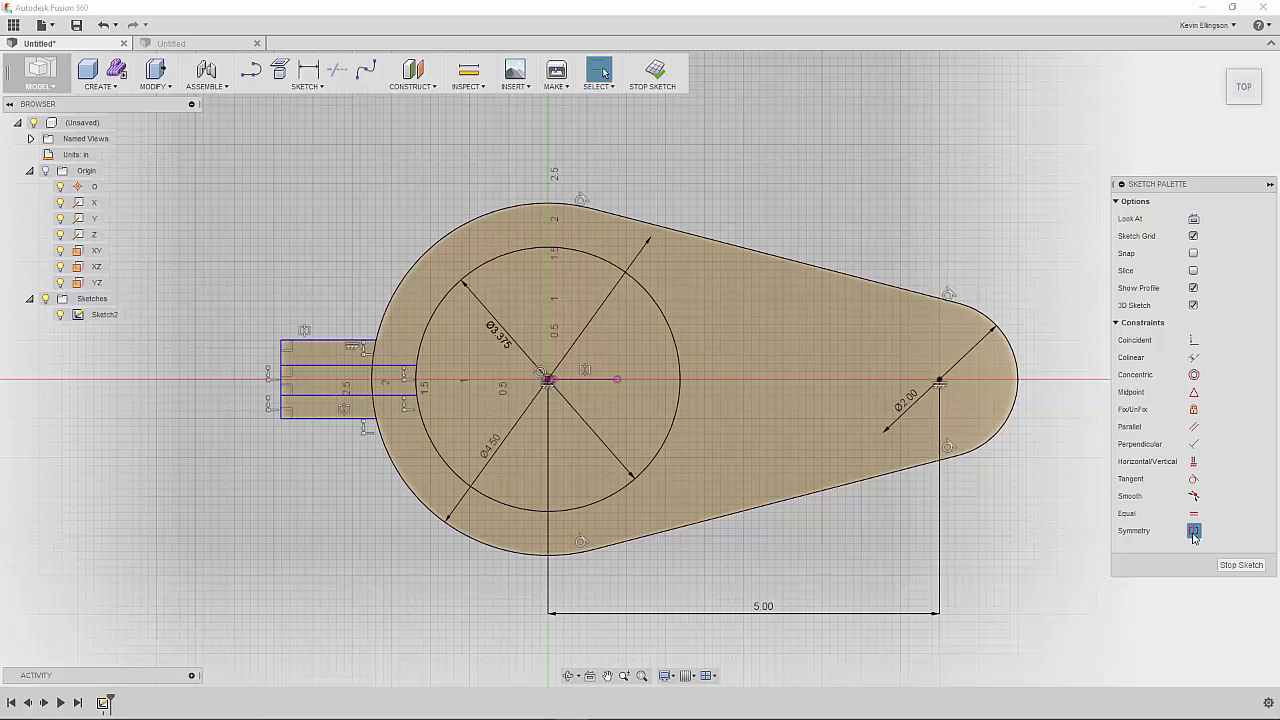
pyautogui.click(331, 366)
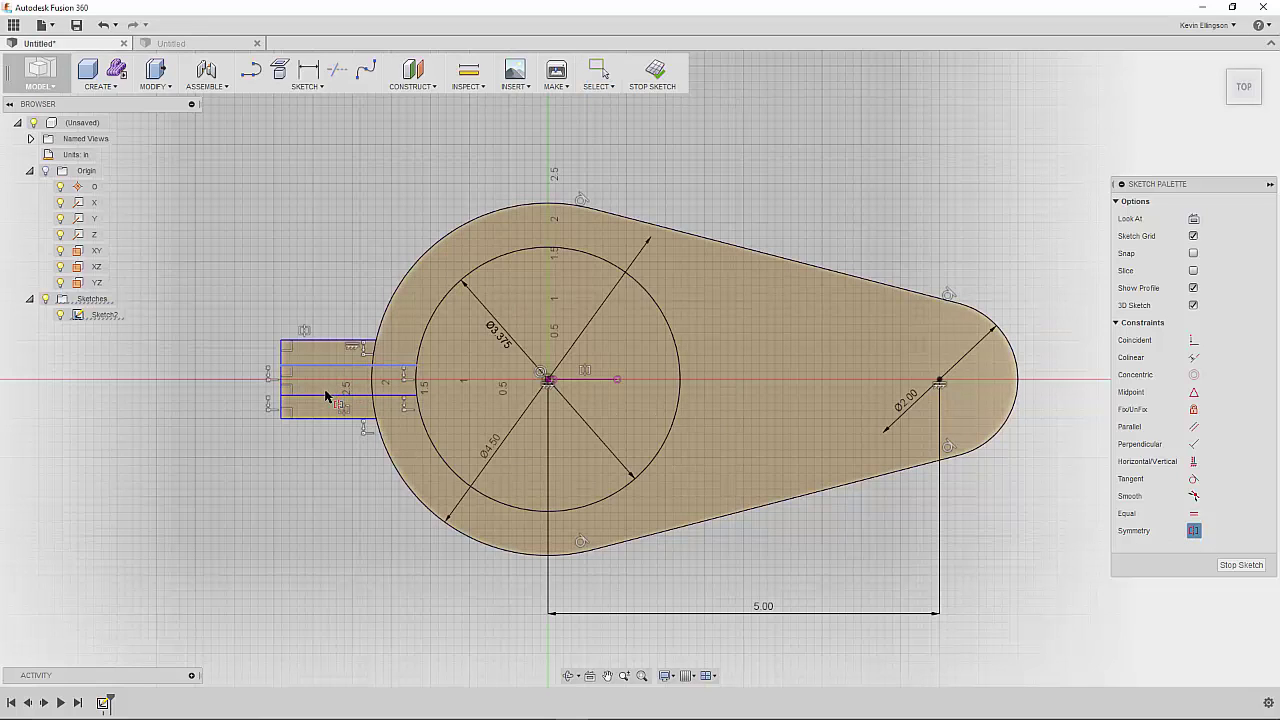
pyautogui.click(326, 396)
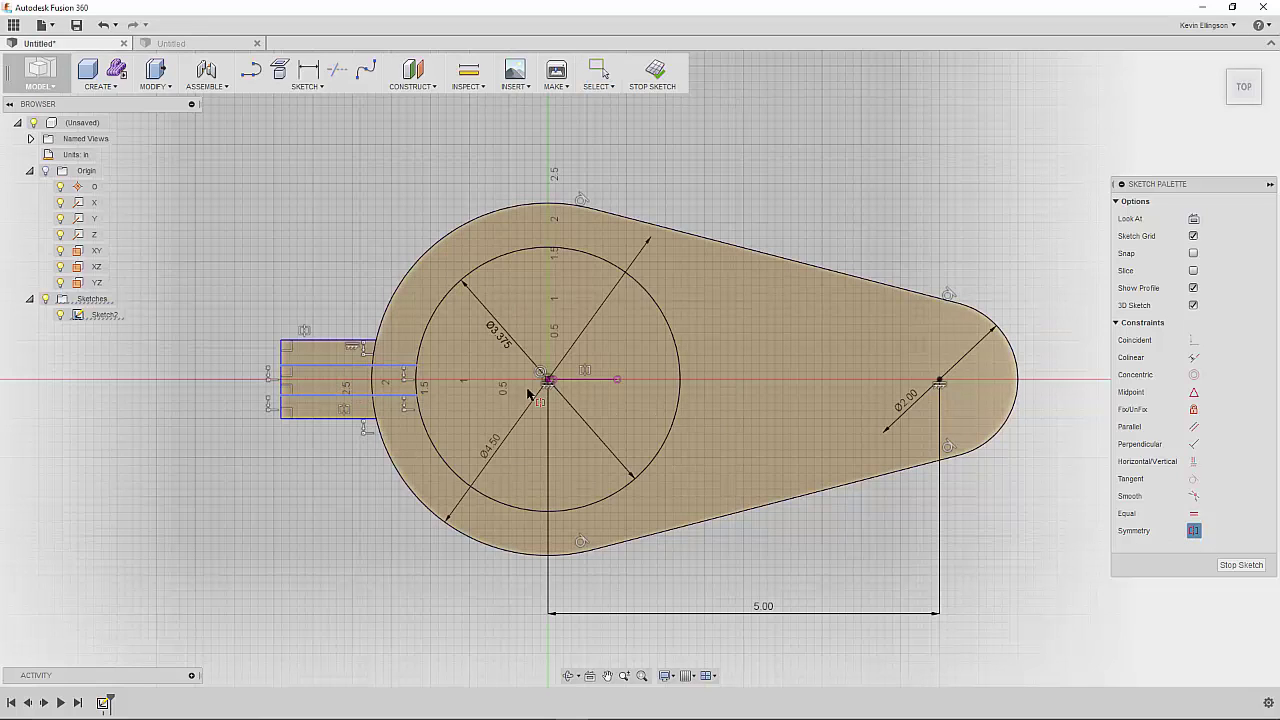
pyautogui.click(598, 383)
pyautogui.press('Escape')
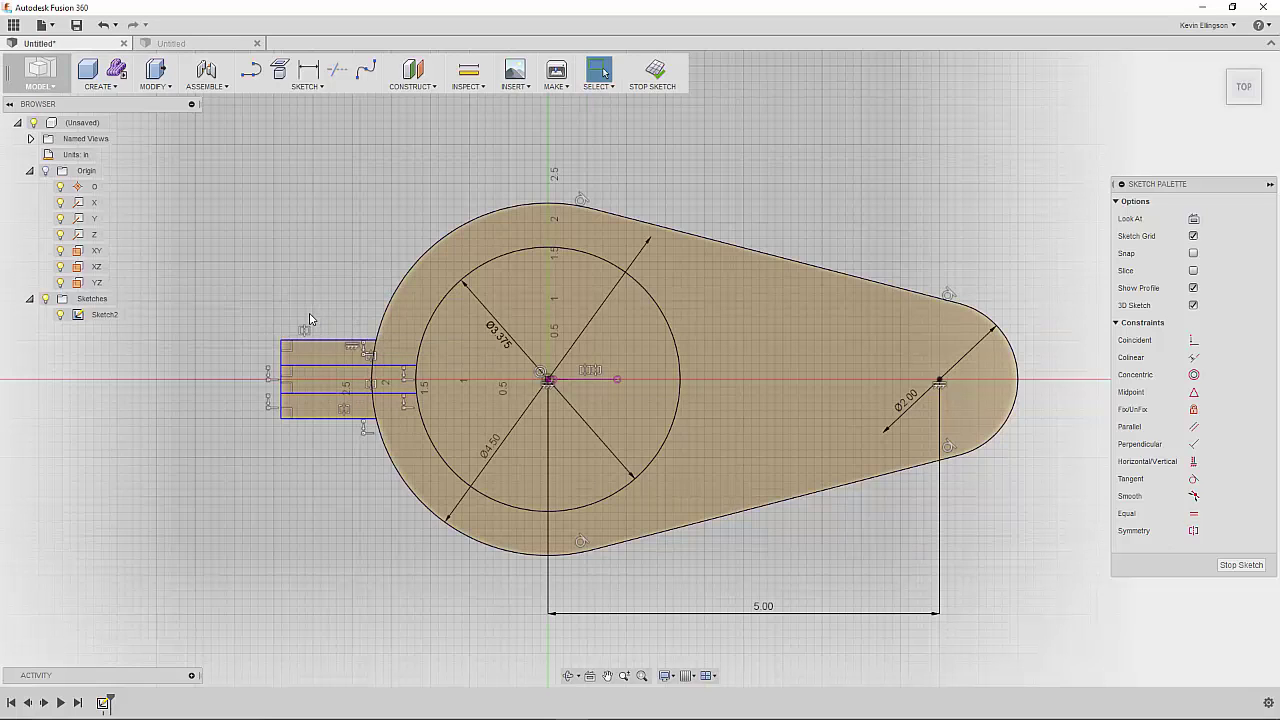
# Dimension the gap between the two slot lines as 0.10 in.
pyautogui.press('d')
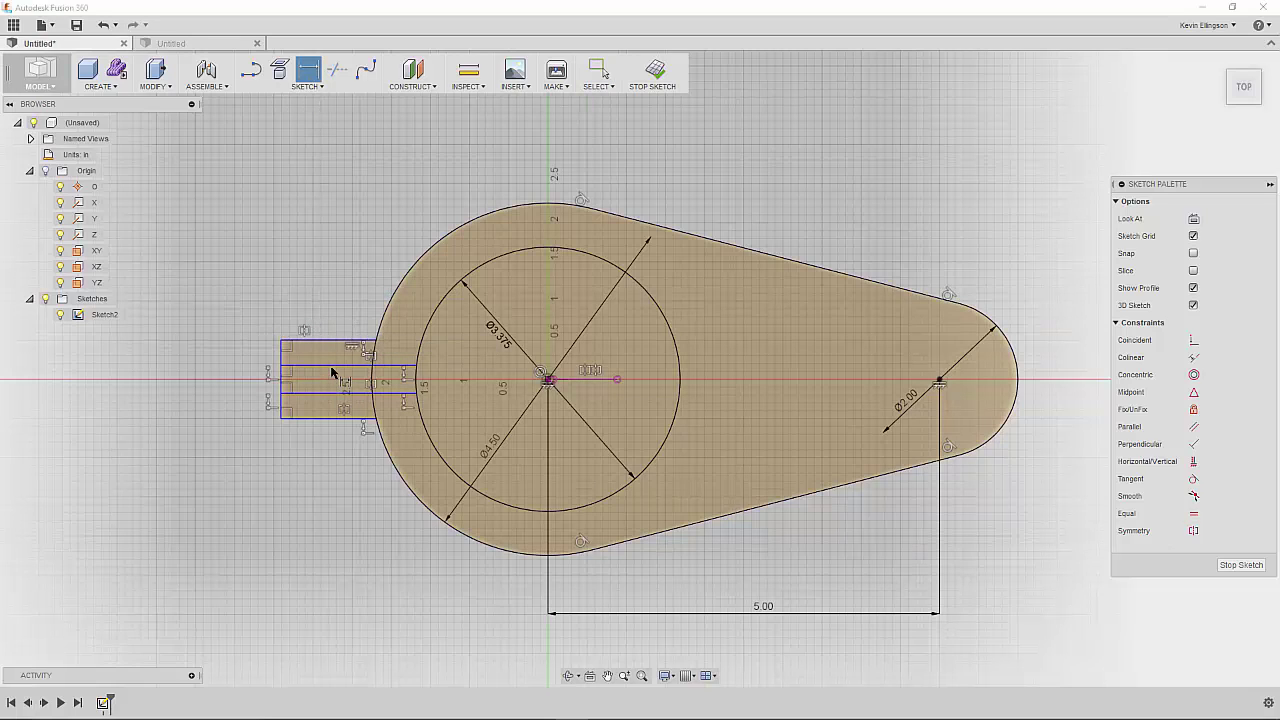
pyautogui.click(331, 366)
pyautogui.click(329, 393)
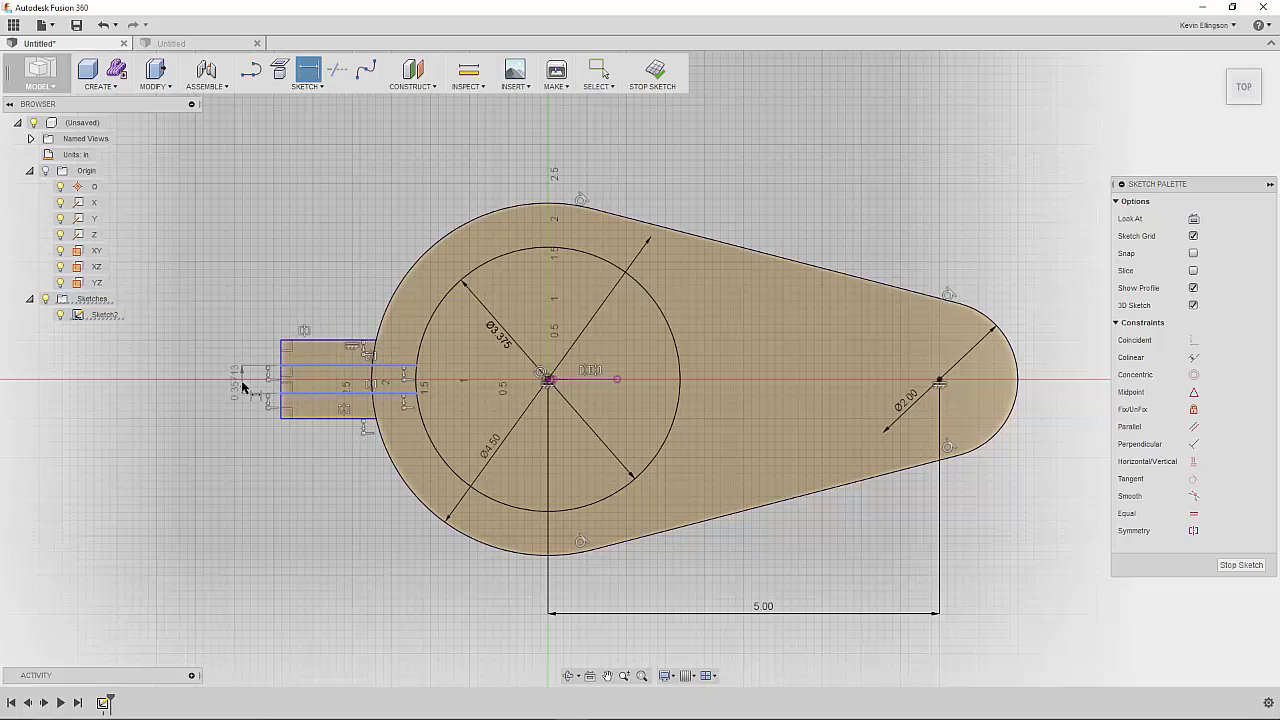
pyautogui.click(242, 388)
pyautogui.write('.')
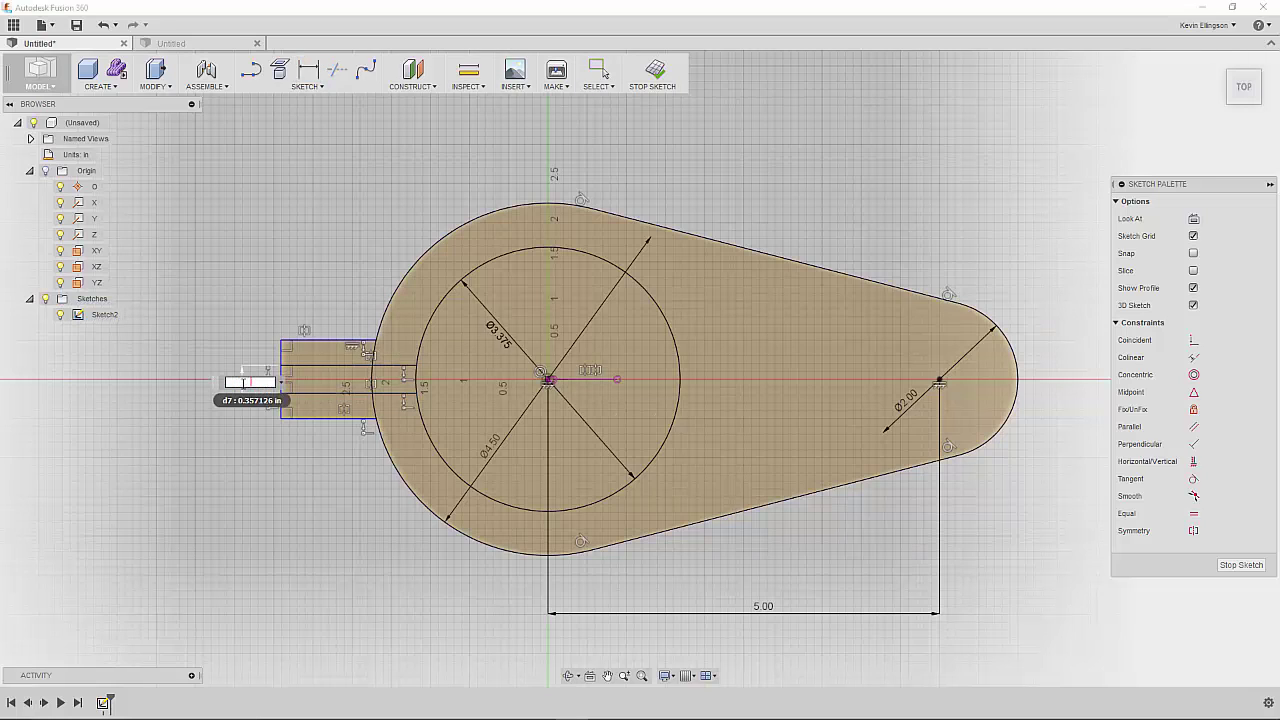
pyautogui.write('1')
pyautogui.press('Return')
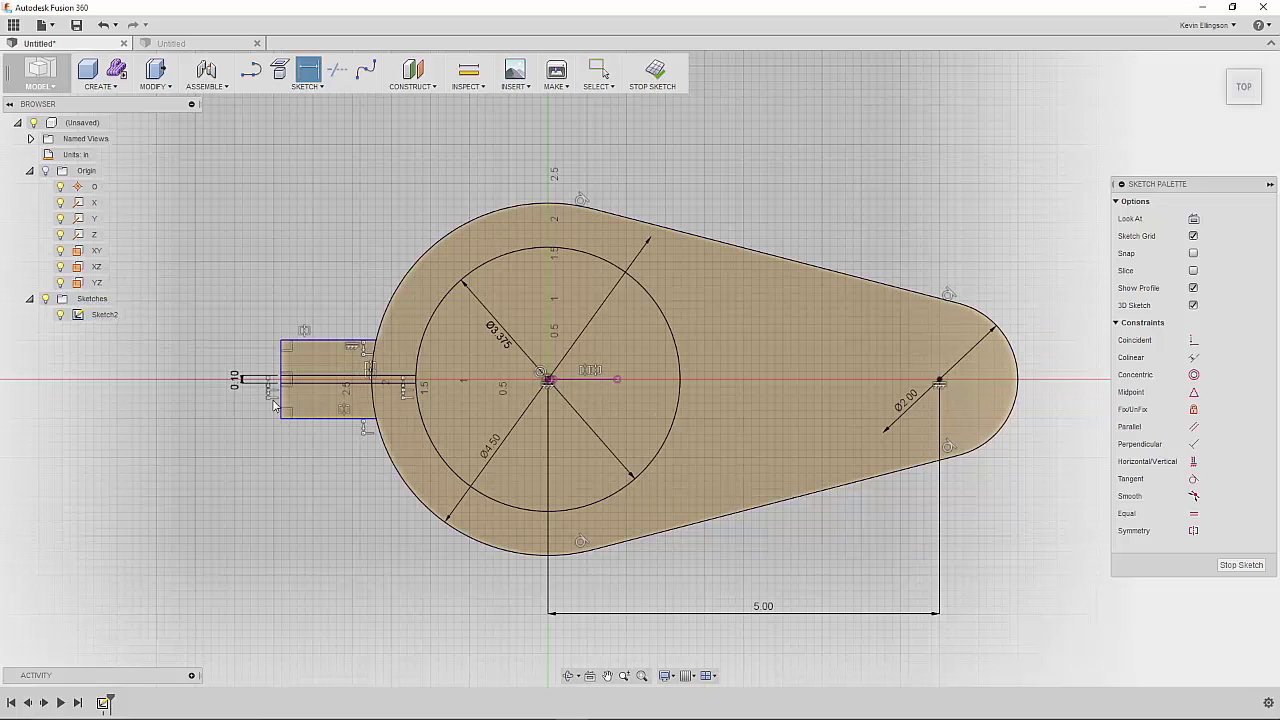
pyautogui.press('Escape')
# Trim the tab end and inner circle between the slot lines, and the 4.50 in arc across the tab, opening a slot into the circle.
pyautogui.click(337, 68)
pyautogui.scroll(3, 350, 332)
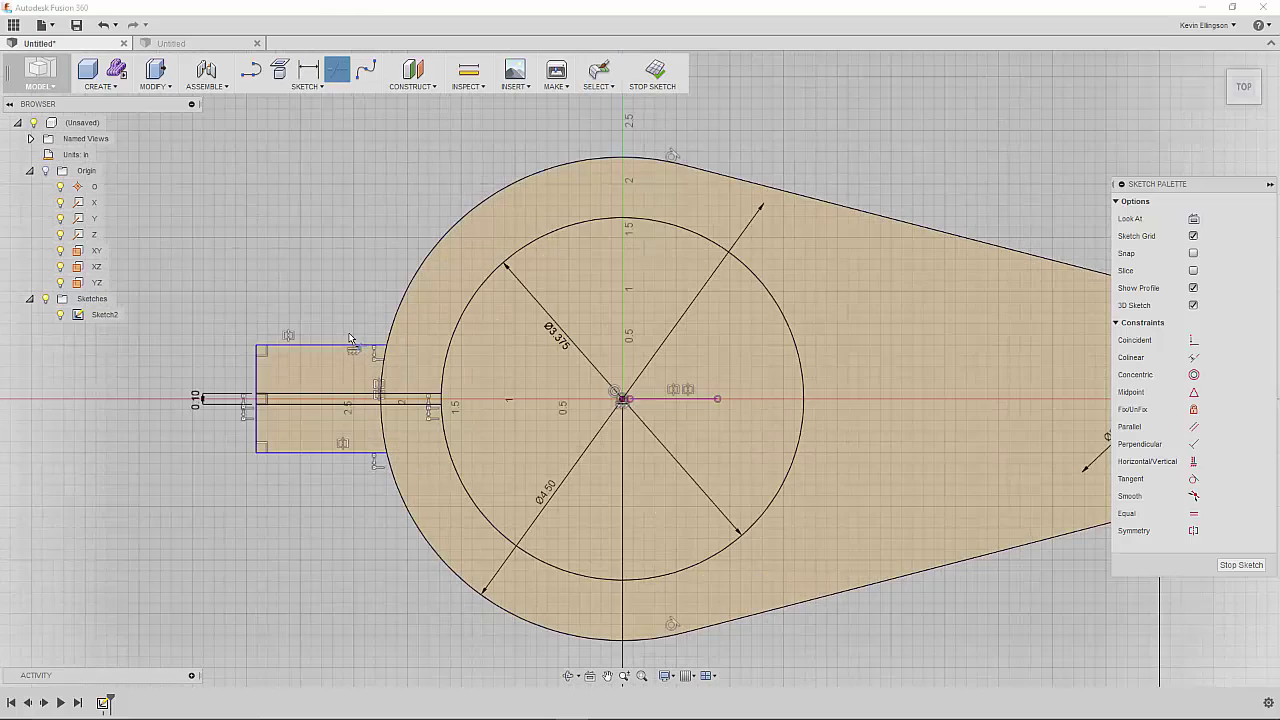
pyautogui.scroll(2, 250, 416)
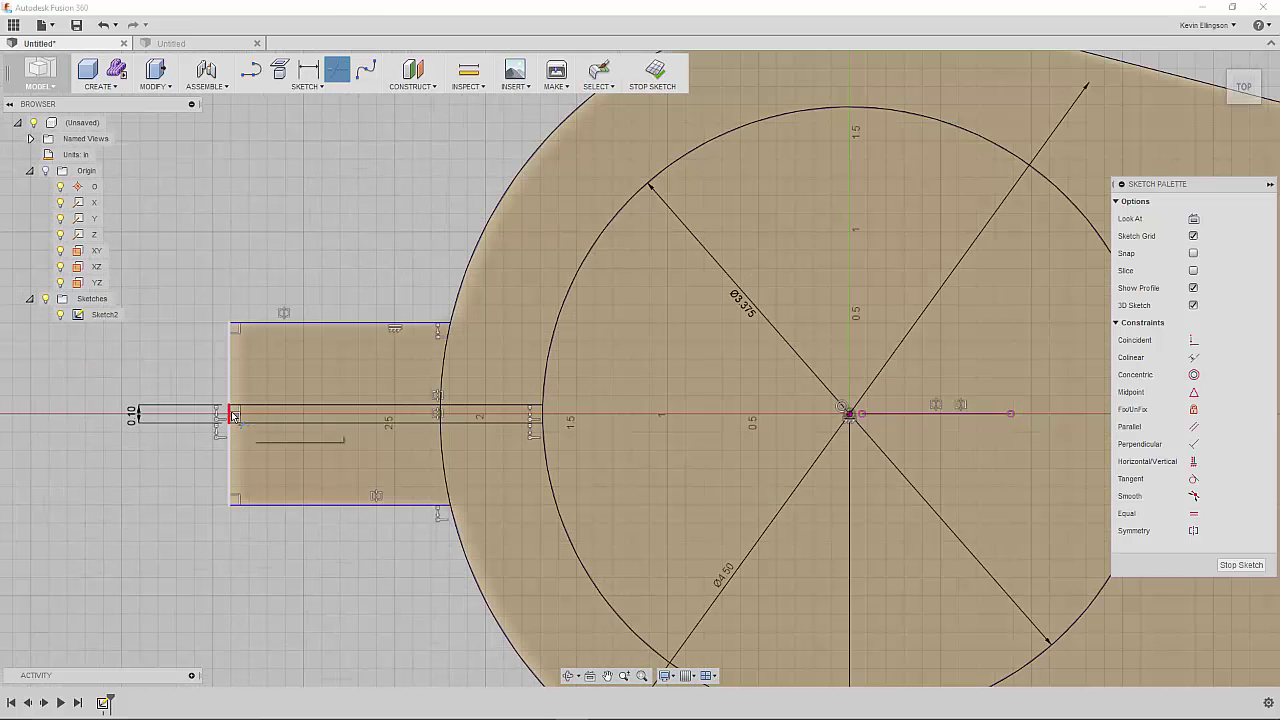
pyautogui.click(232, 414)
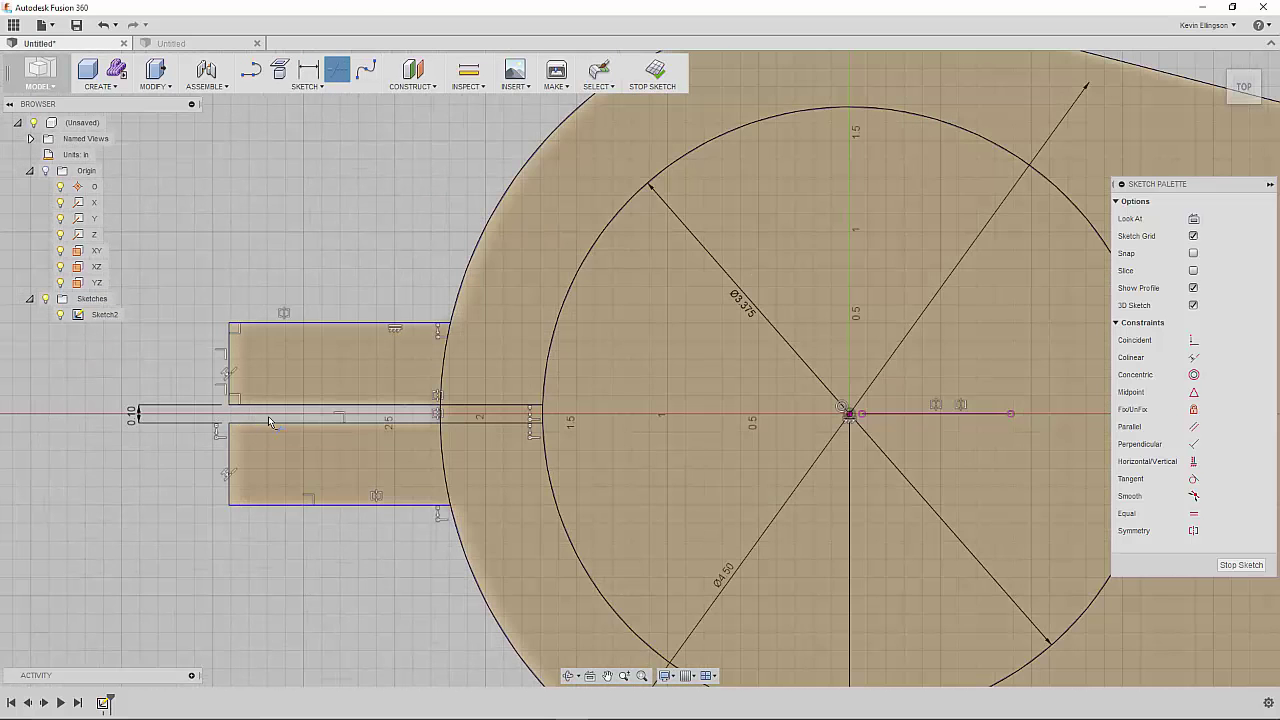
pyautogui.click(437, 418)
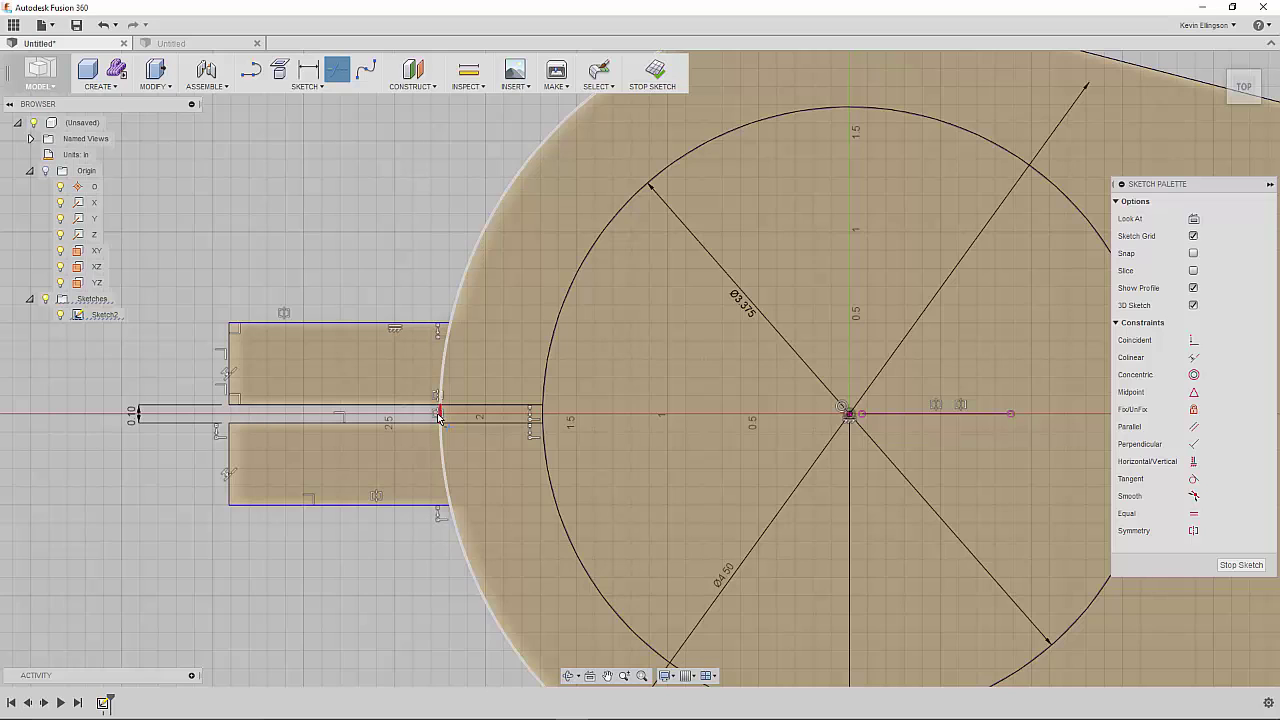
pyautogui.click(536, 414)
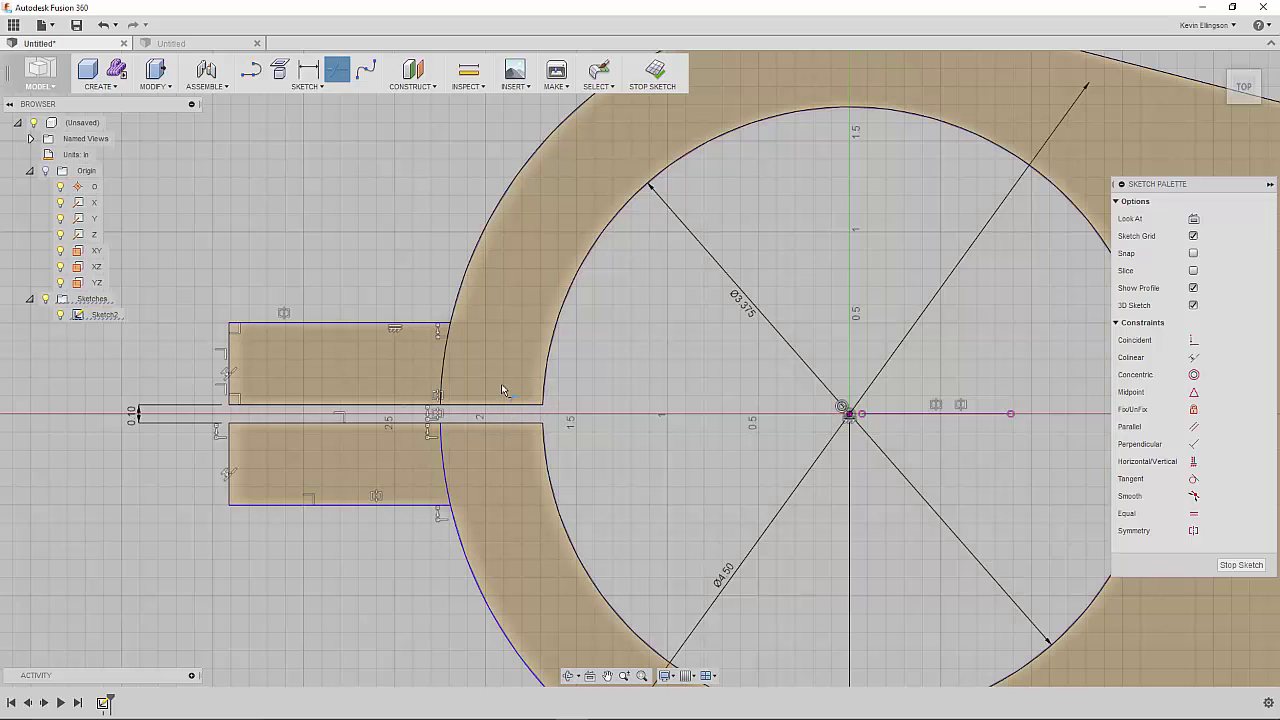
pyautogui.click(445, 452)
pyautogui.scroll(-2, 293, 256)
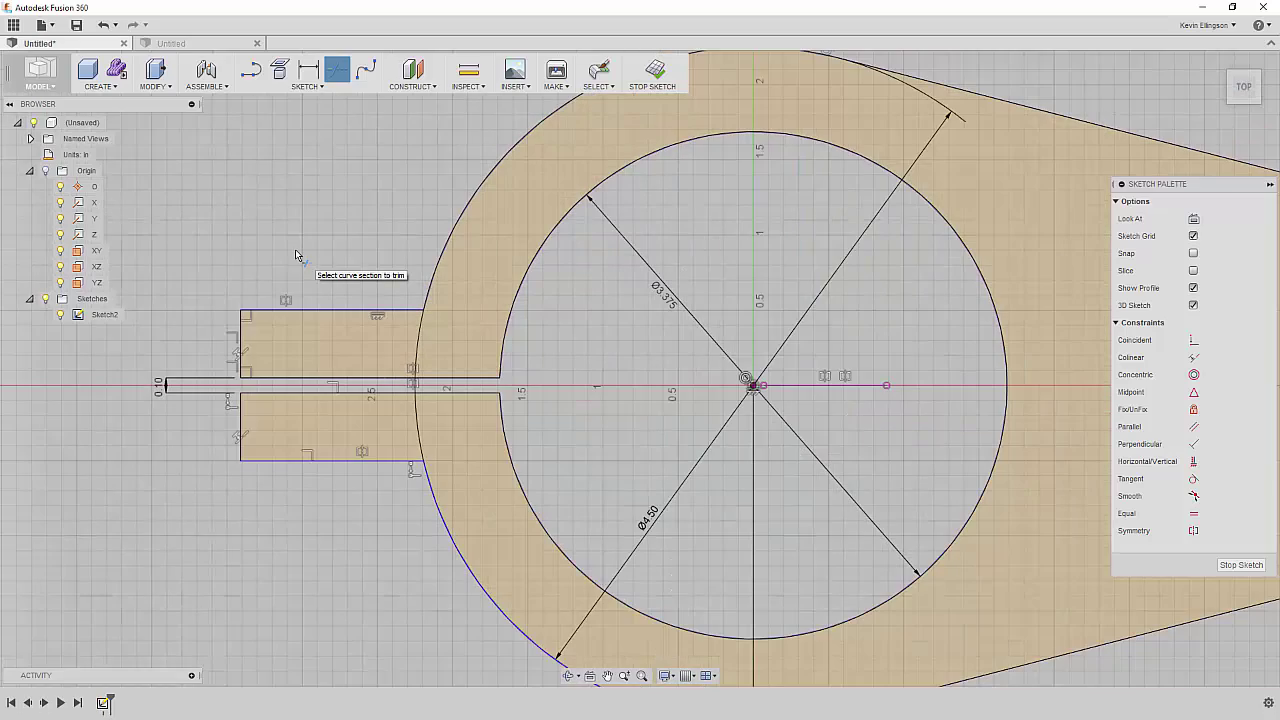
pyautogui.rightClick(295, 249)
pyautogui.click(350, 255)
pyautogui.scroll(-4, 320, 300)
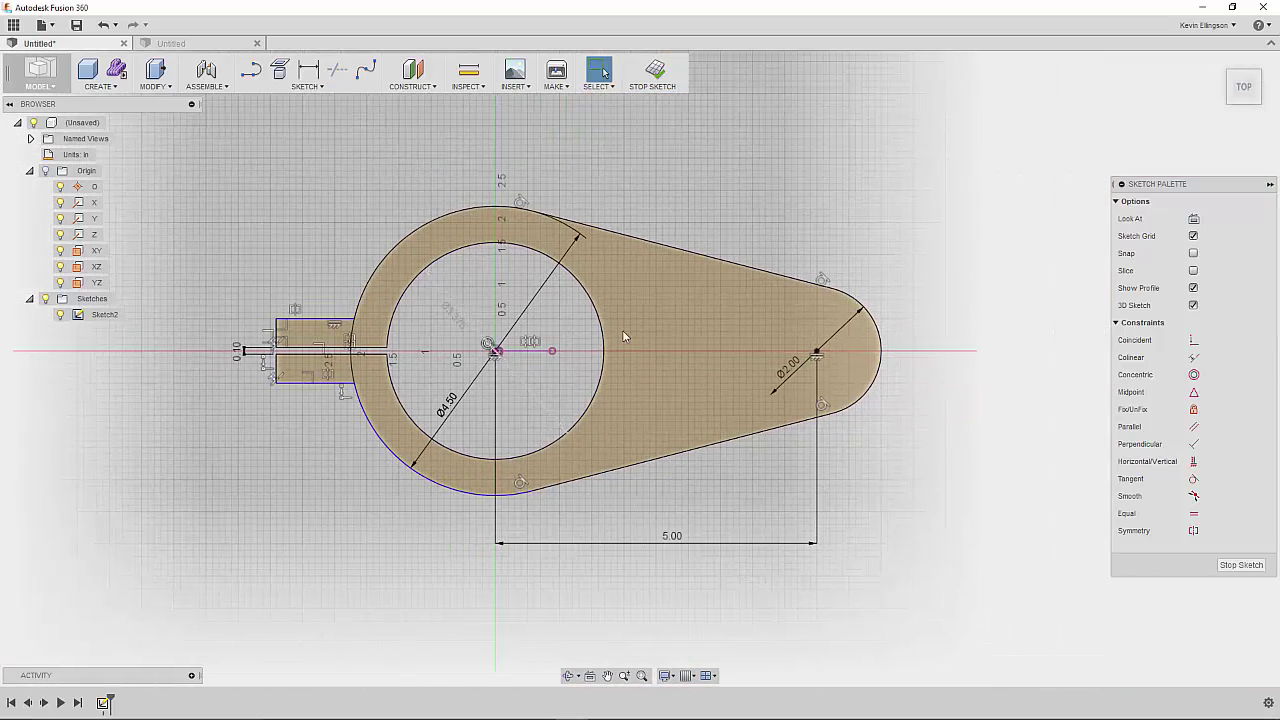
# Switch to the second untitled design and start a line sketch on the horizontal origin plane.
pyautogui.moveTo(695, 262); pyautogui.dragTo(552, 258, button='middle')
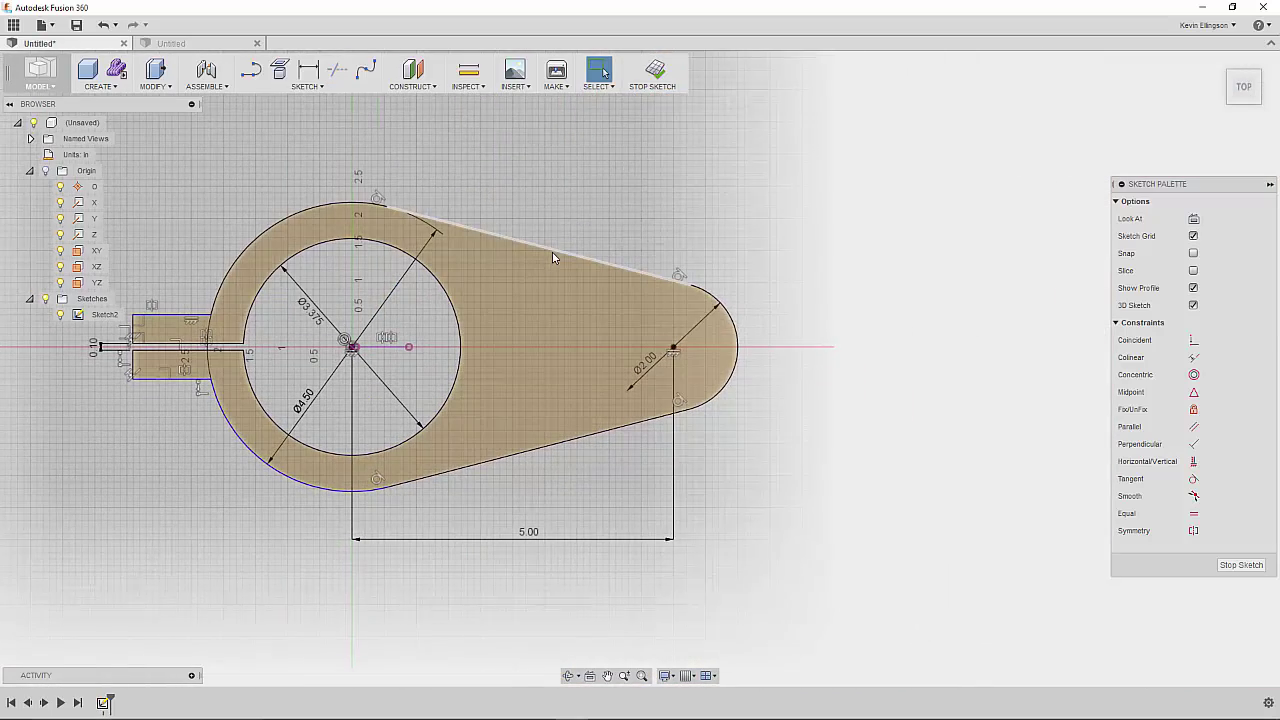
pyautogui.click(195, 46)
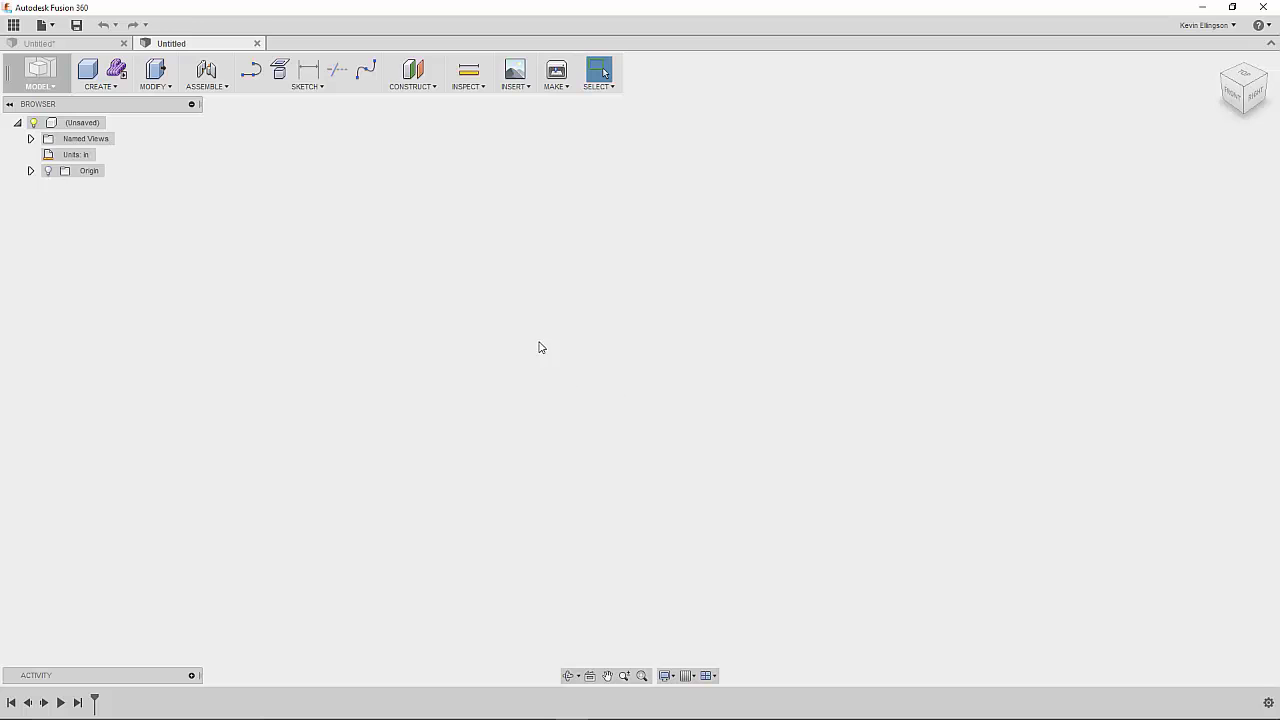
pyautogui.rightClick(581, 333)
pyautogui.click(581, 366)
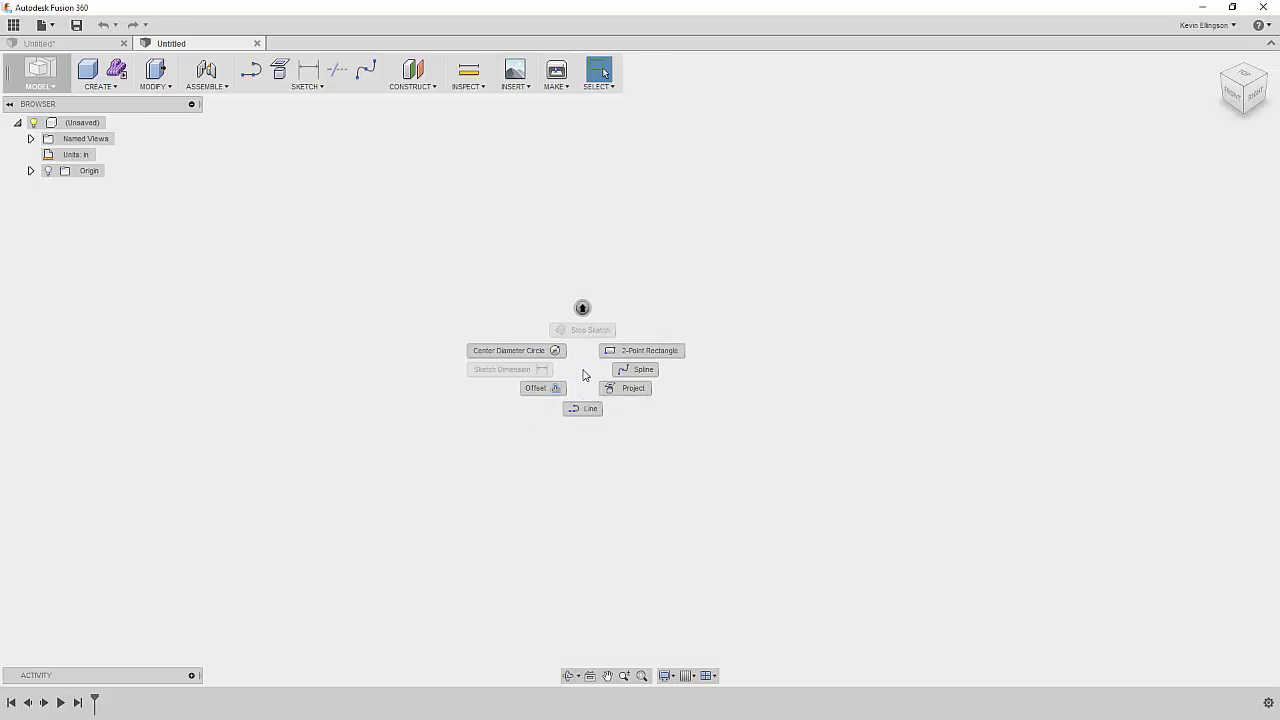
pyautogui.click(584, 408)
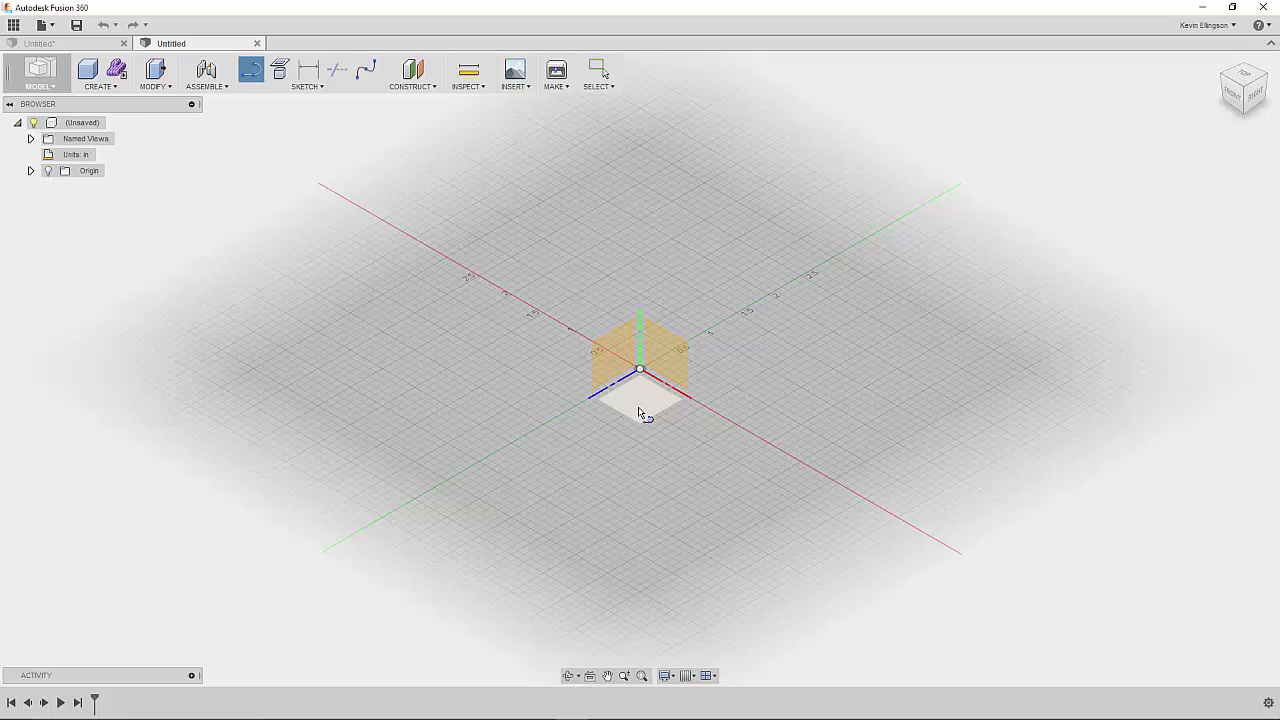
pyautogui.click(640, 410)
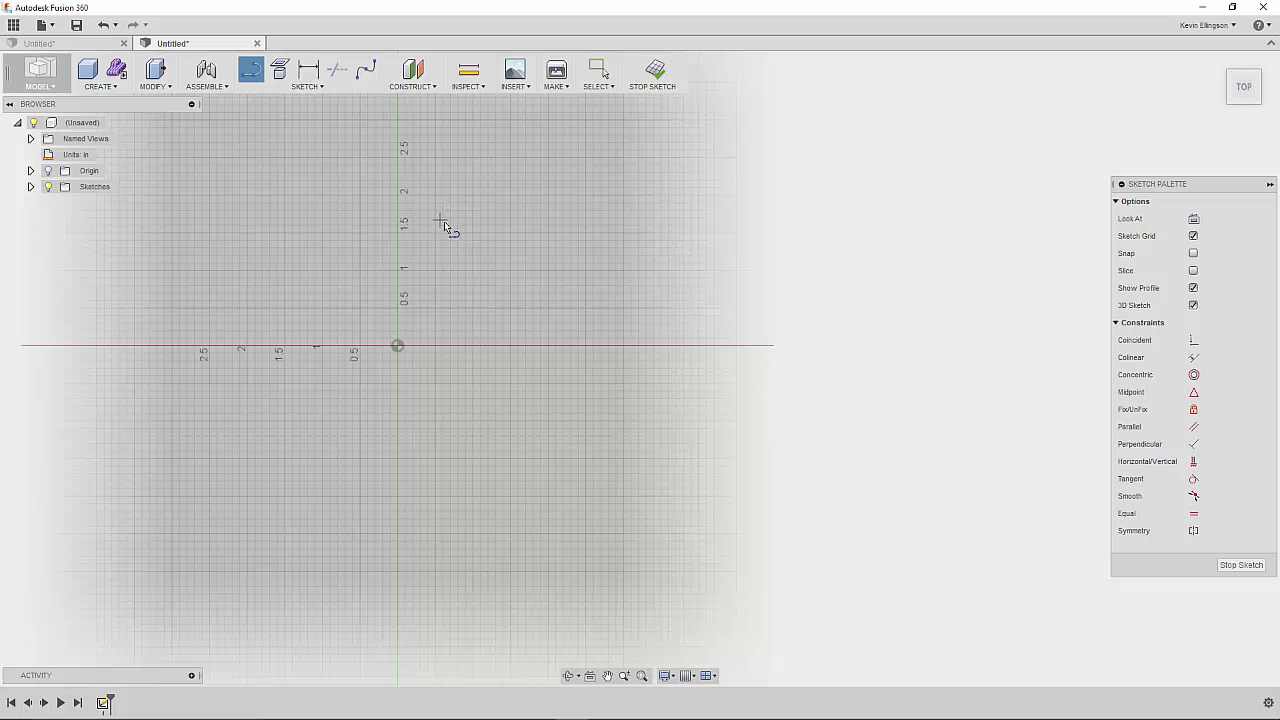
# Draw a closed teardrop outline: an upper line about 2.17 in long, a smaller tangent arc, a lower line about 2.42 in, and a larger closing arc.
pyautogui.click(441, 220)
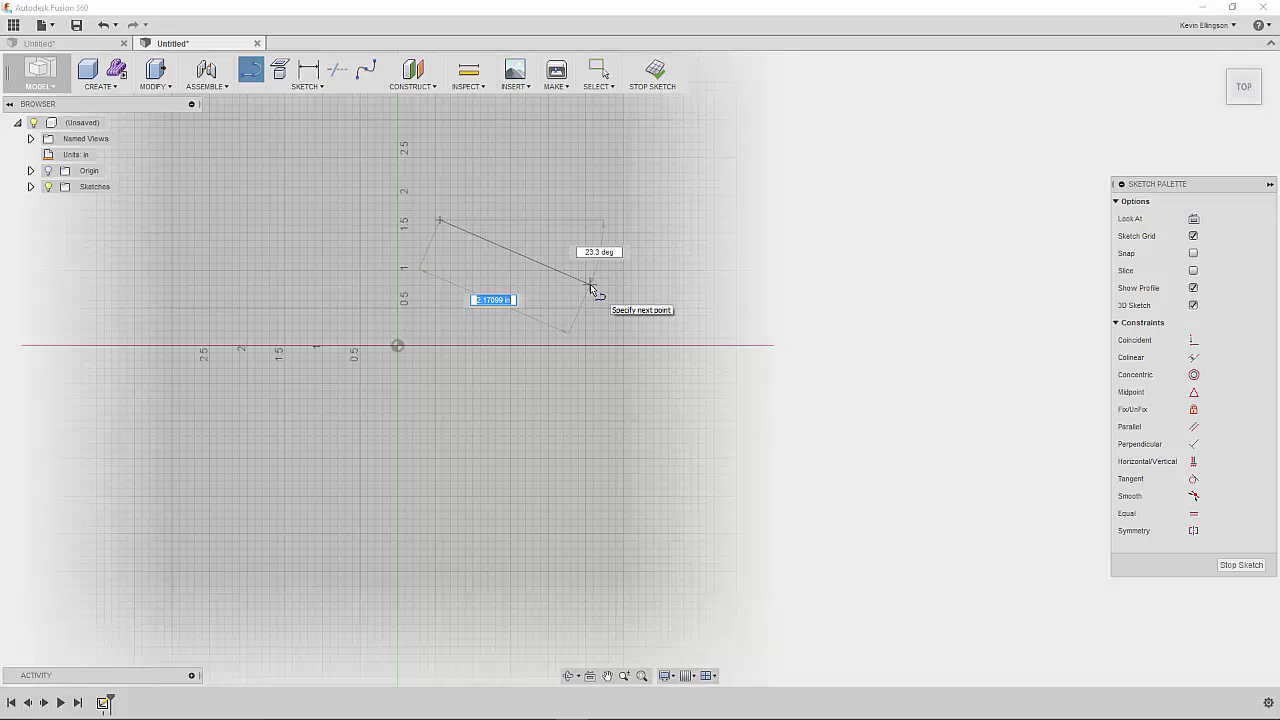
pyautogui.click(590, 286)
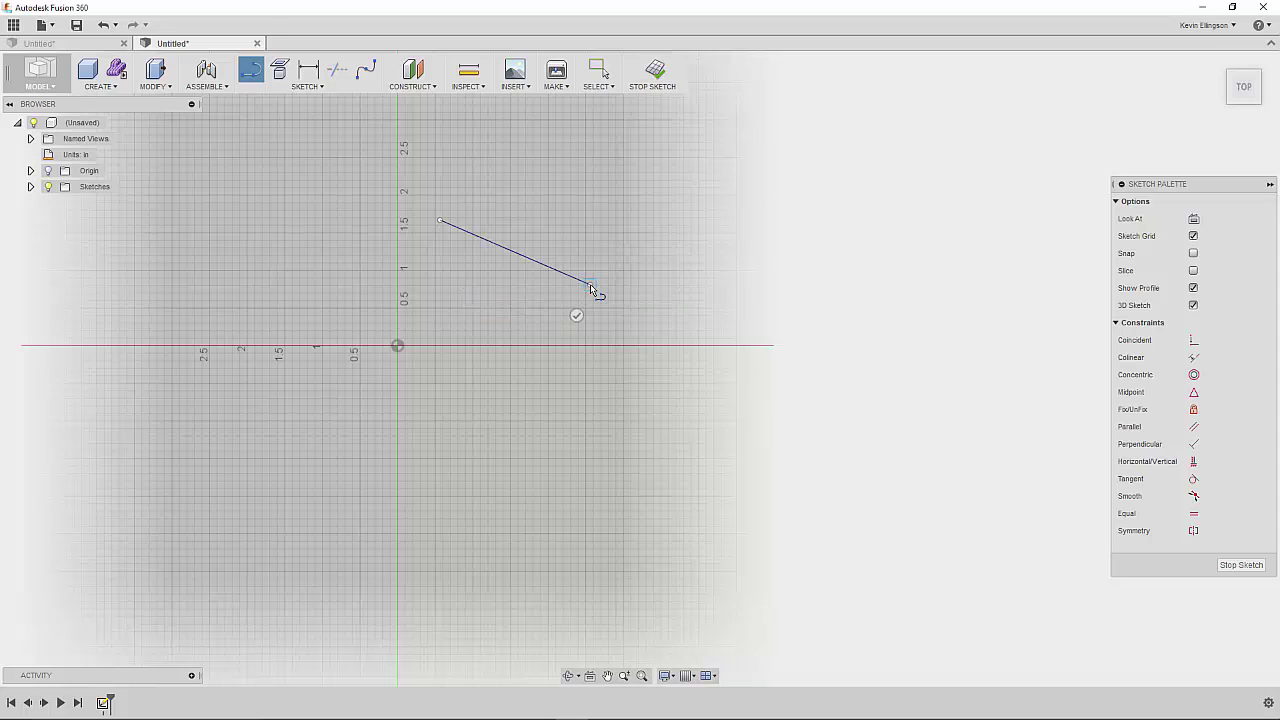
pyautogui.moveTo(590, 287); pyautogui.dragTo(589, 463)
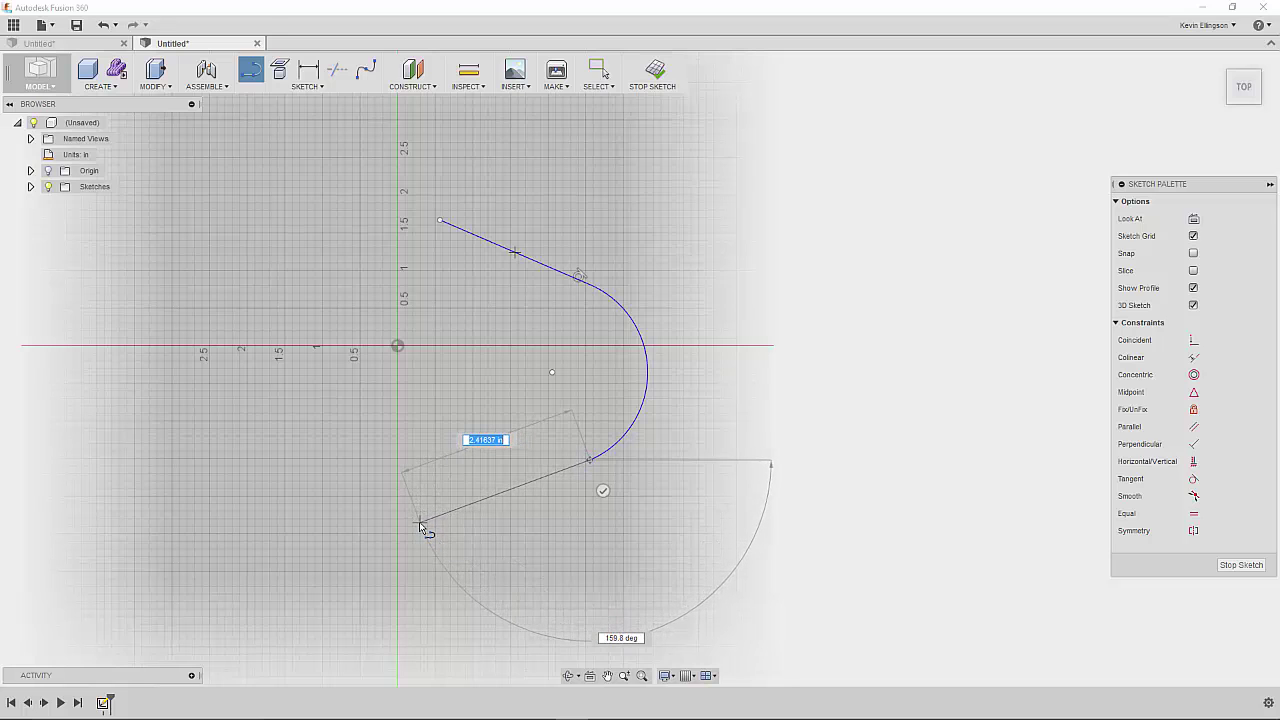
pyautogui.click(420, 523)
pyautogui.moveTo(423, 526)
pyautogui.mouseDown()
pyautogui.moveTo(337, 505)
pyautogui.moveTo(300, 370)
pyautogui.moveTo(370, 246)
pyautogui.moveTo(443, 220)
pyautogui.mouseUp()
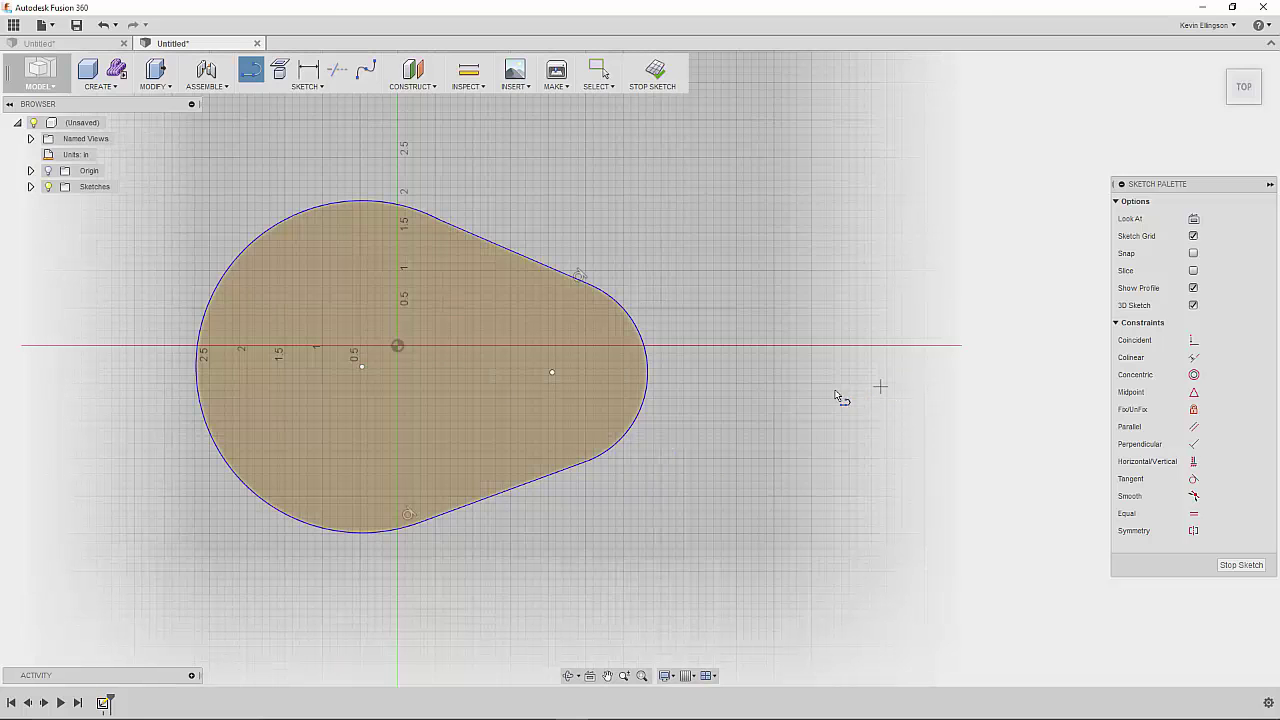
# Constrain the centre of the larger arc coincident with the sketch origin.
pyautogui.press('Escape')
pyautogui.press('c')
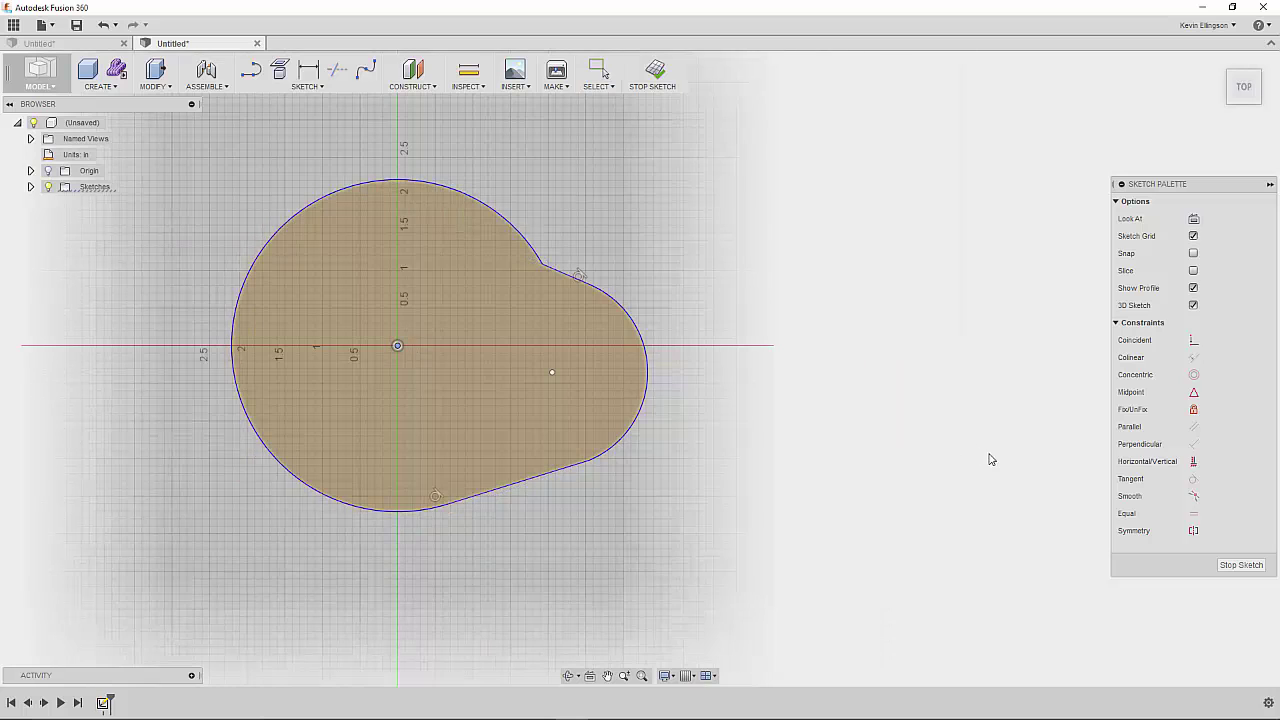
pyautogui.press('Escape')
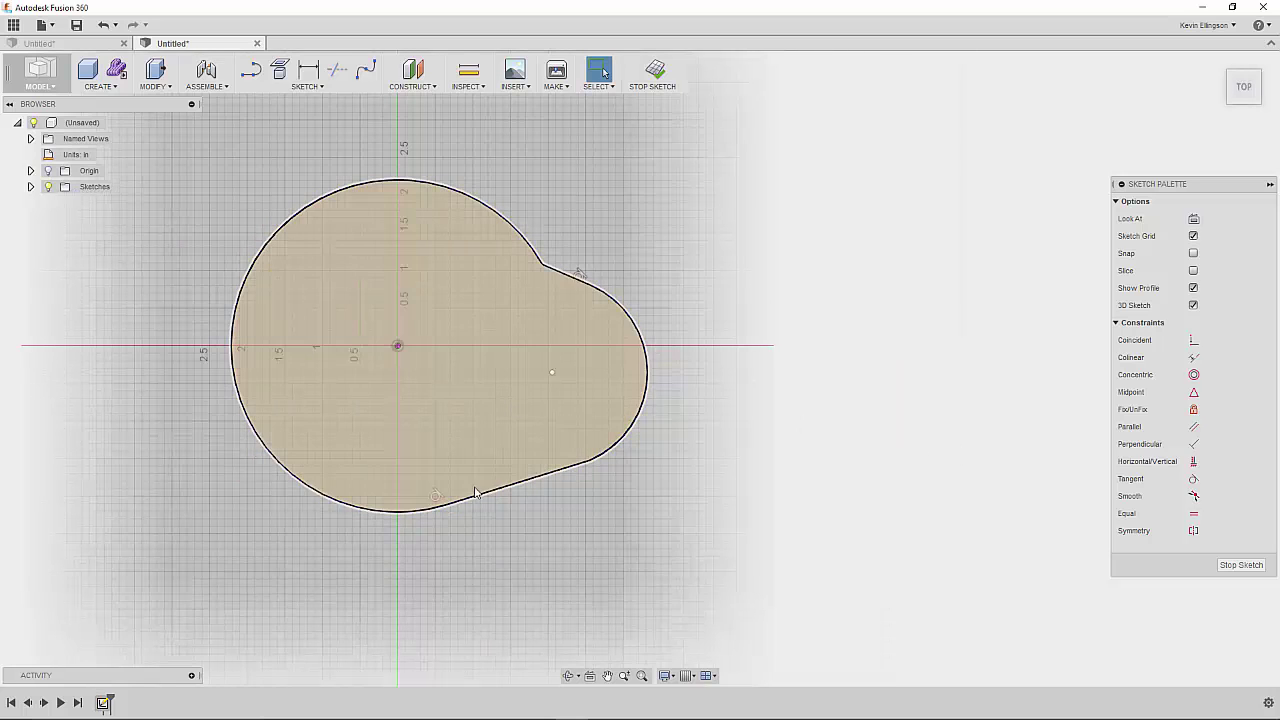
pyautogui.click(414, 491)
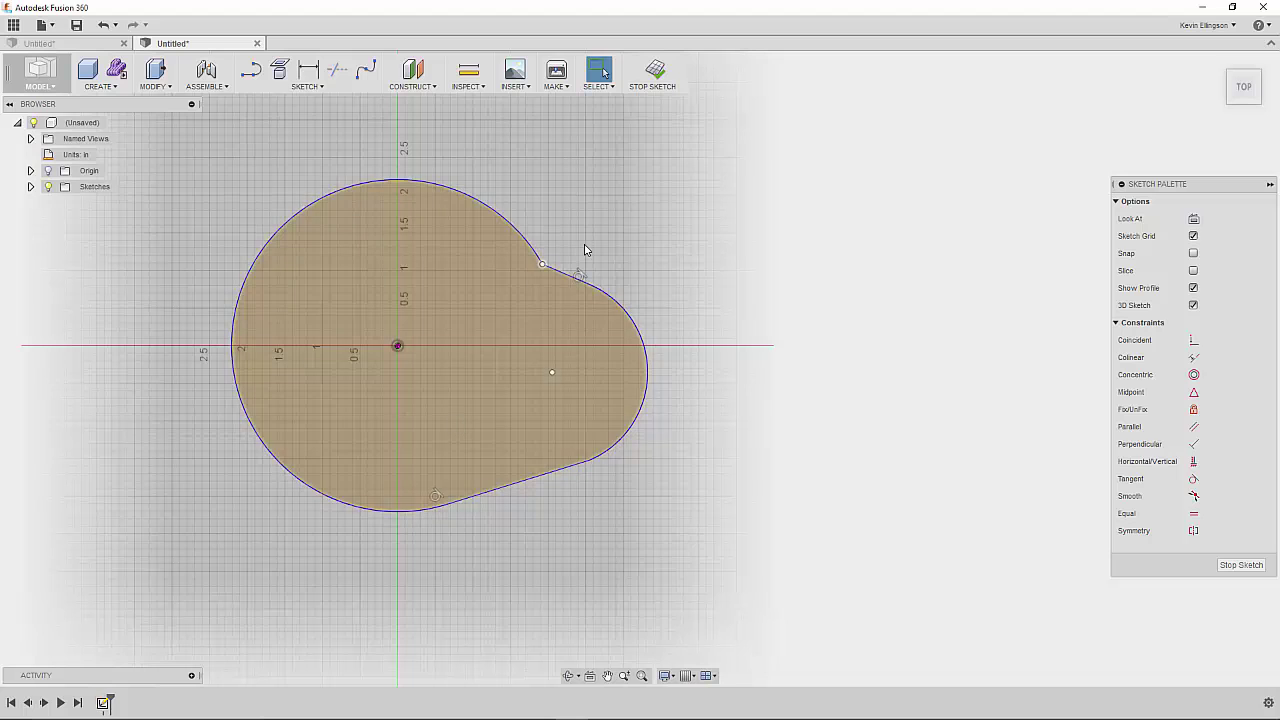
# Constrain the upper line tangent to the larger arc and the lower line tangent to the smaller arc.
pyautogui.click(1193, 479)
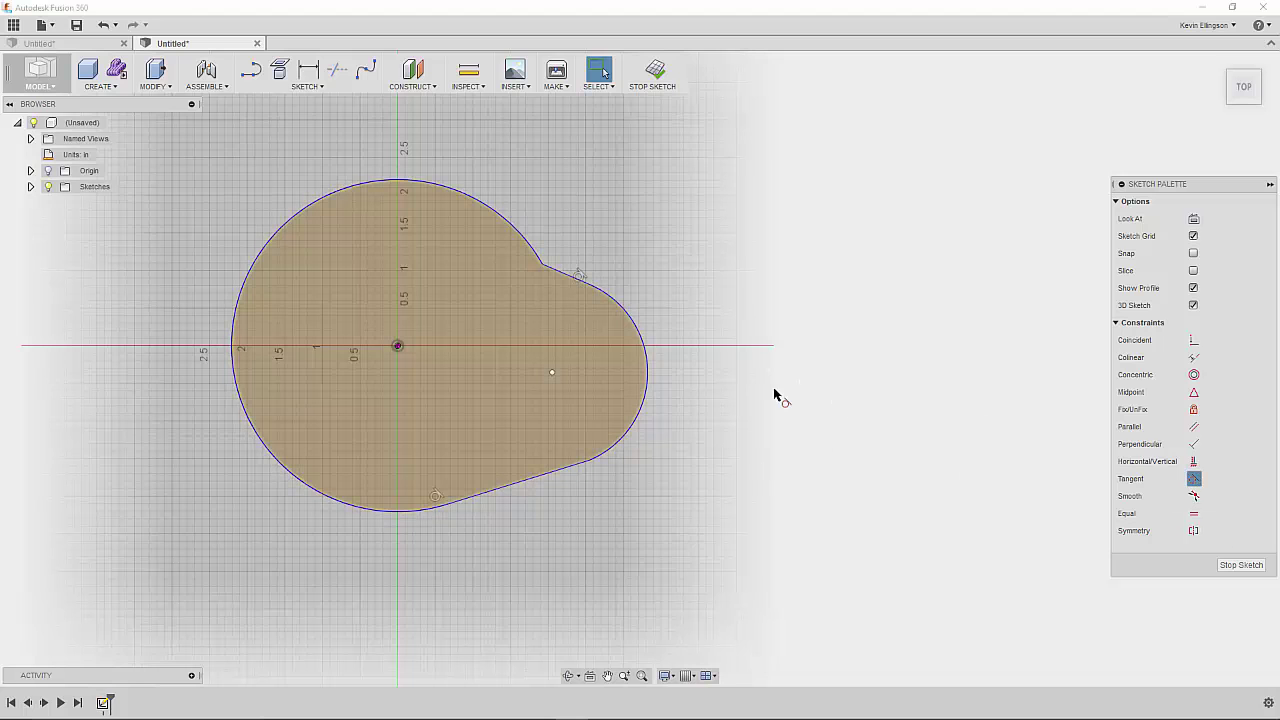
pyautogui.click(557, 275)
pyautogui.click(531, 251)
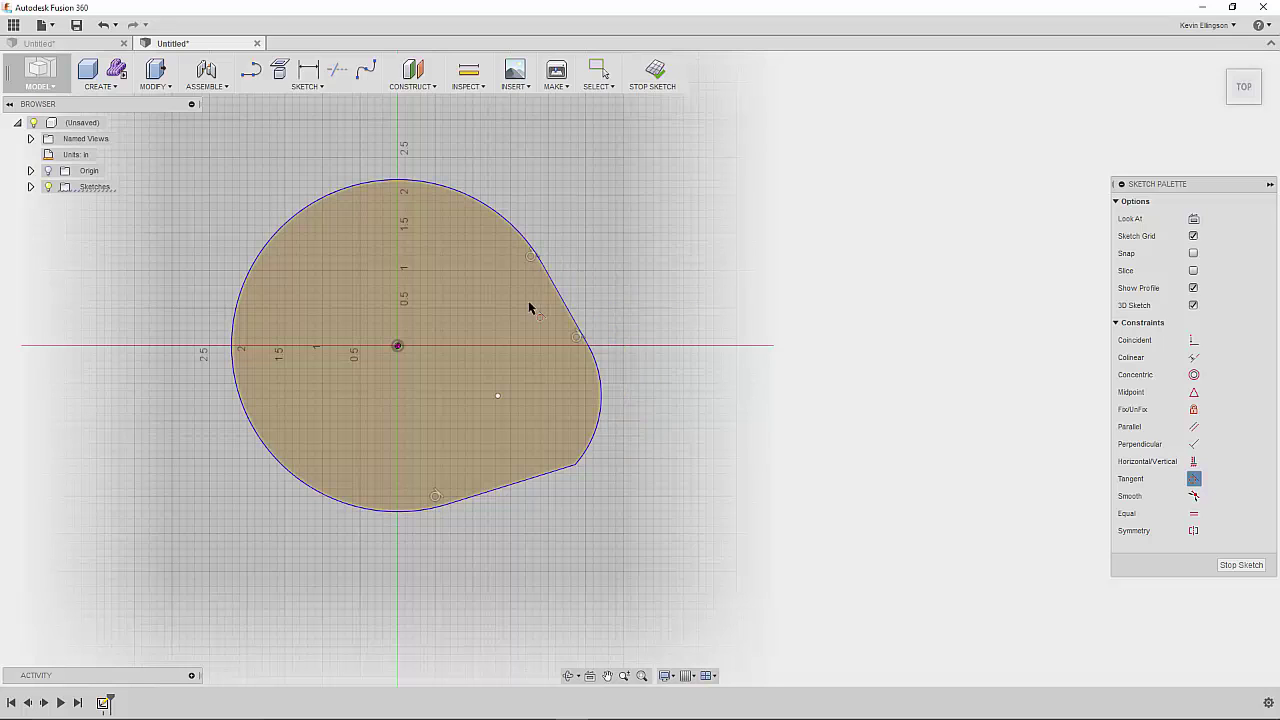
pyautogui.click(592, 441)
pyautogui.click(560, 470)
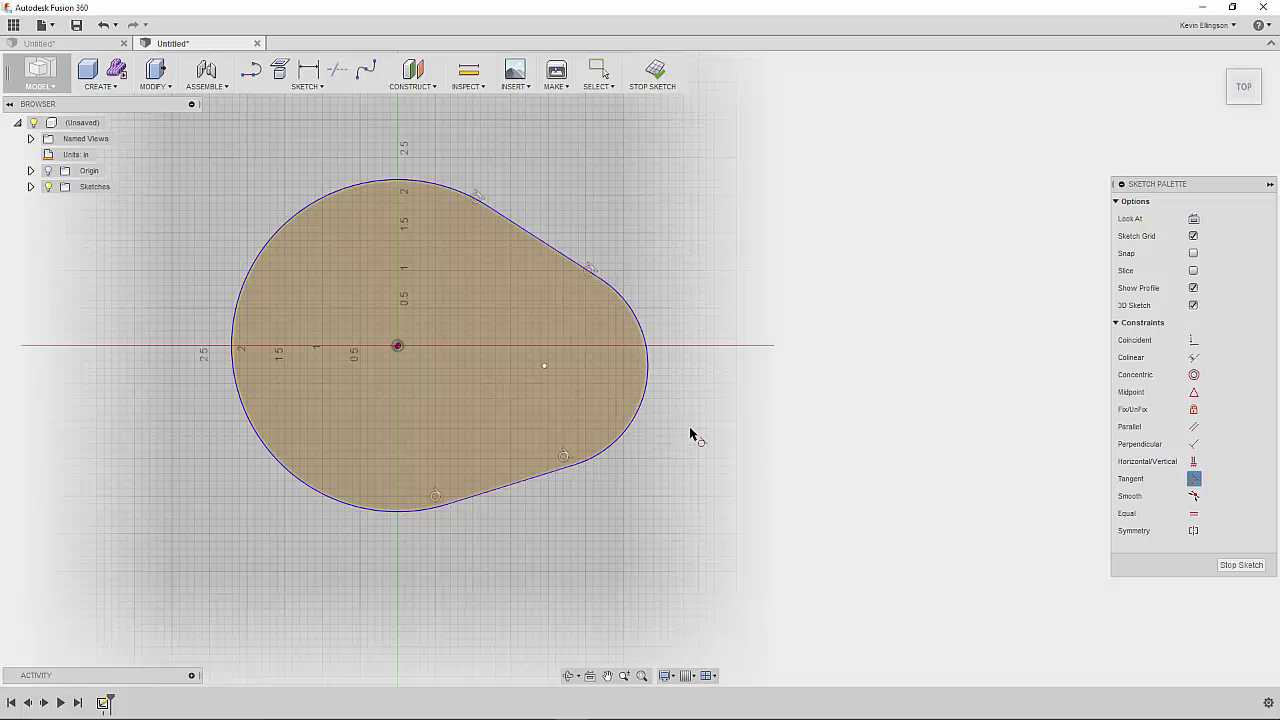
pyautogui.rightClick(691, 431)
pyautogui.click(731, 431)
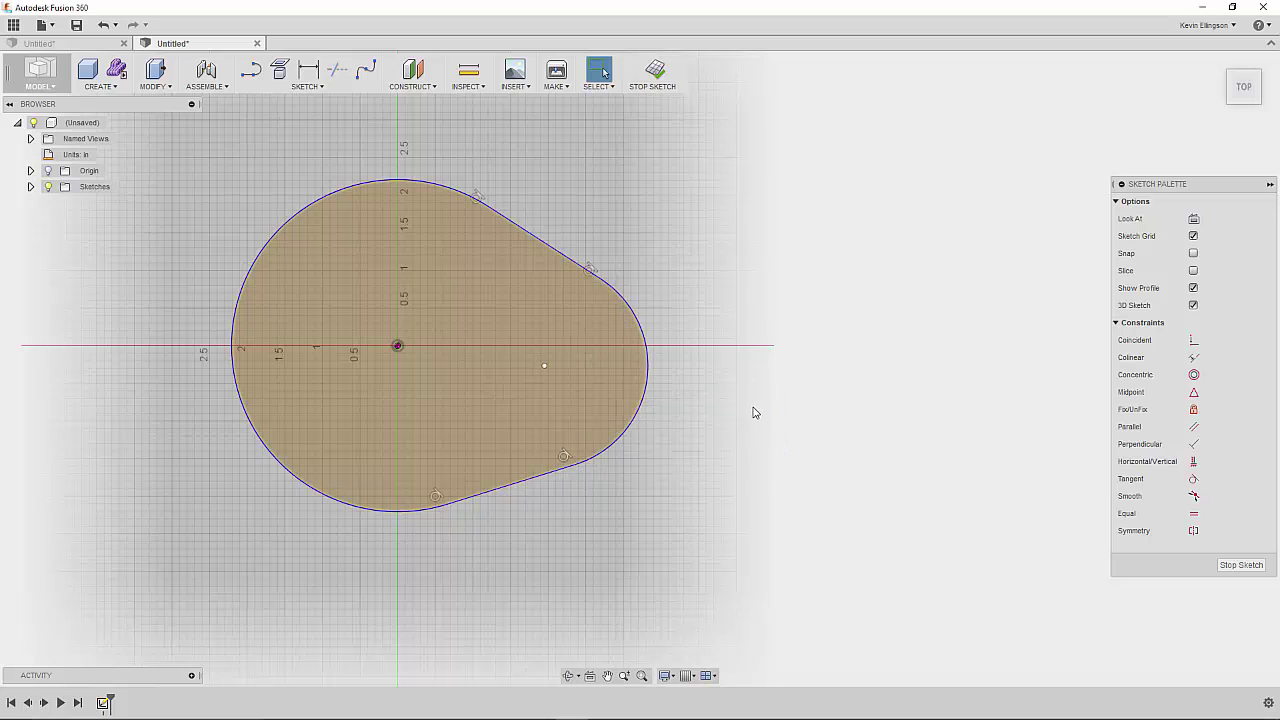
# Align the smaller arc's centre horizontally with the origin using a Horizontal/Vertical constraint.
pyautogui.click(1193, 464)
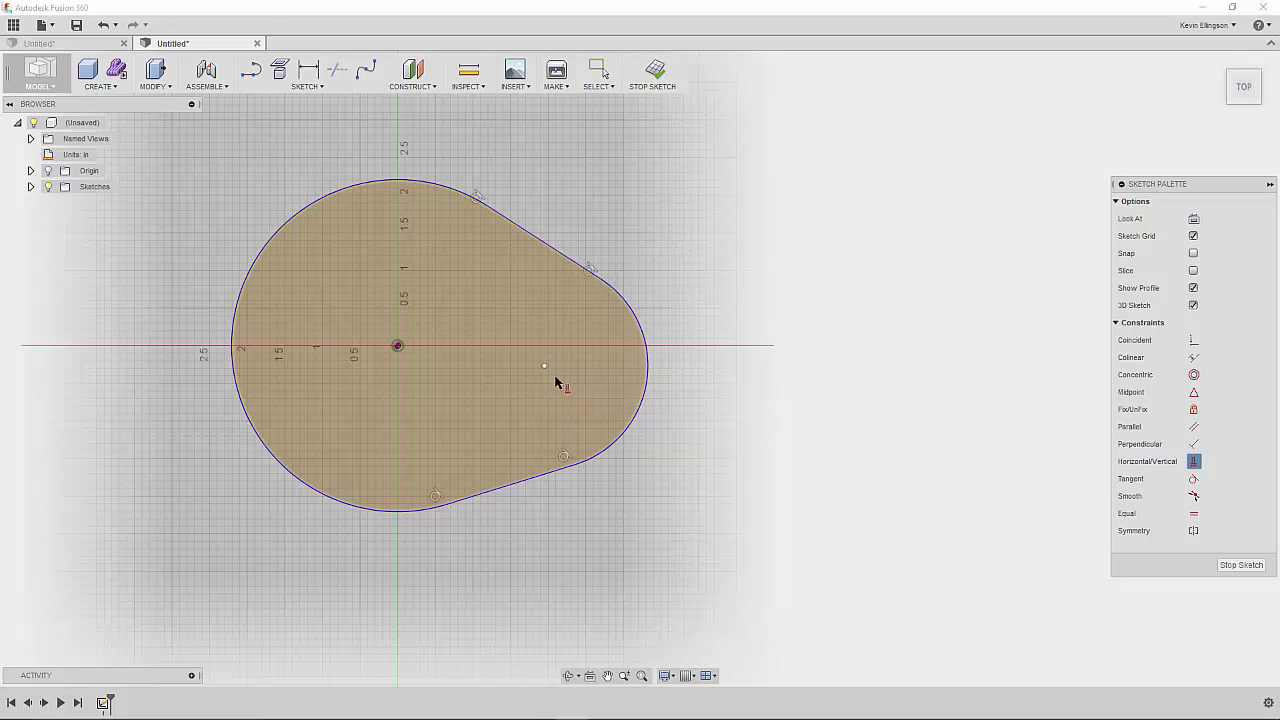
pyautogui.click(398, 347)
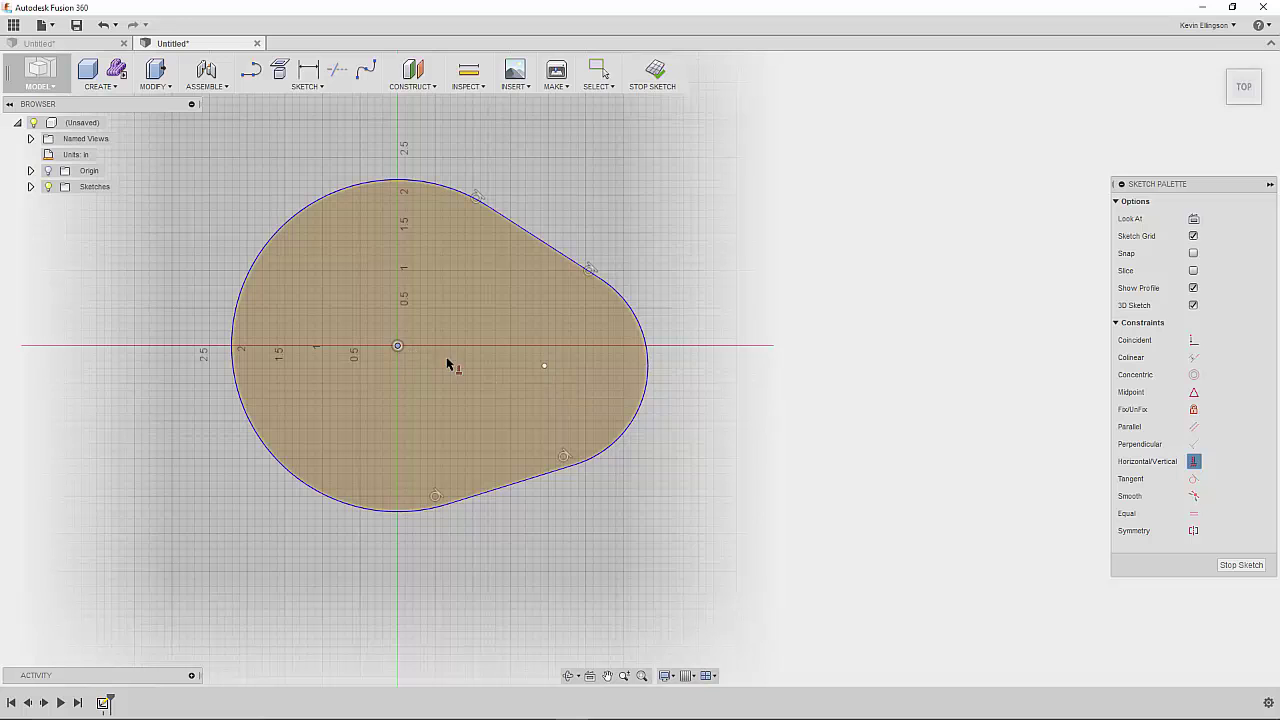
pyautogui.click(544, 366)
pyautogui.rightClick(810, 342)
pyautogui.click(872, 344)
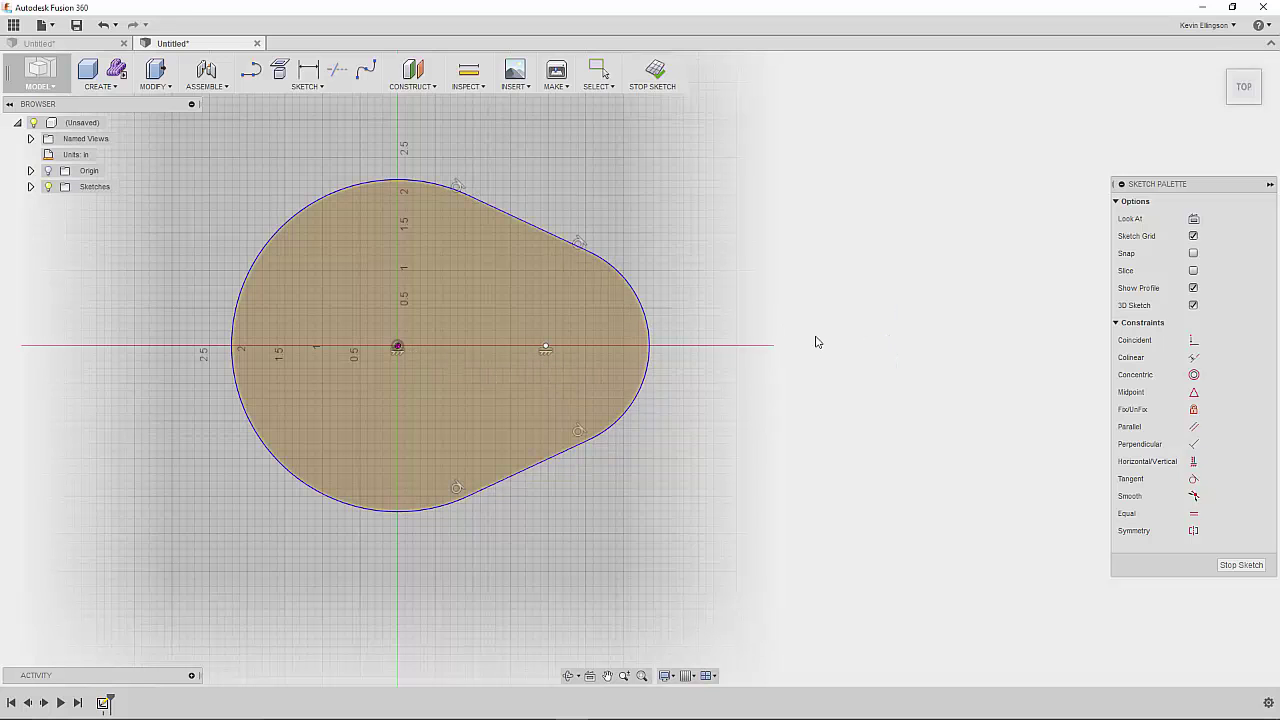
# Dimension the larger arc as a diameter of 4.5 in.
pyautogui.scroll(-1, 702, 343)
pyautogui.scroll(-2, 702, 343)
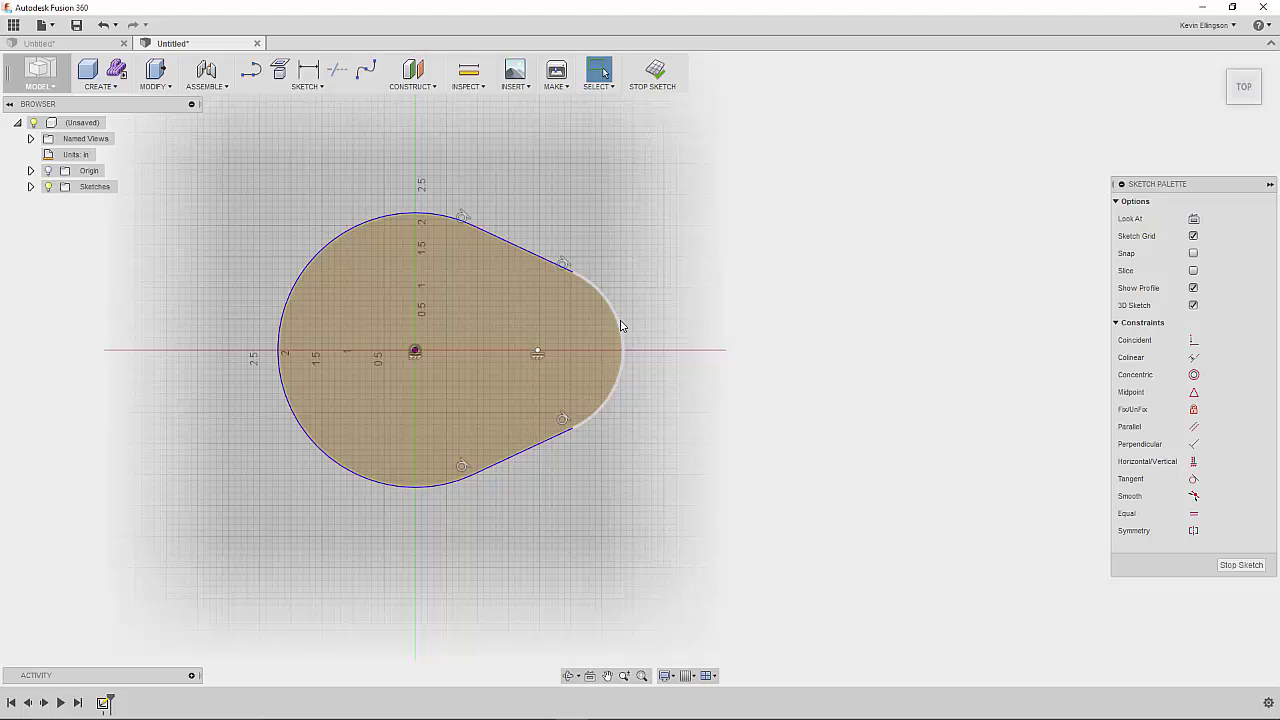
pyautogui.doubleClick(590, 391)
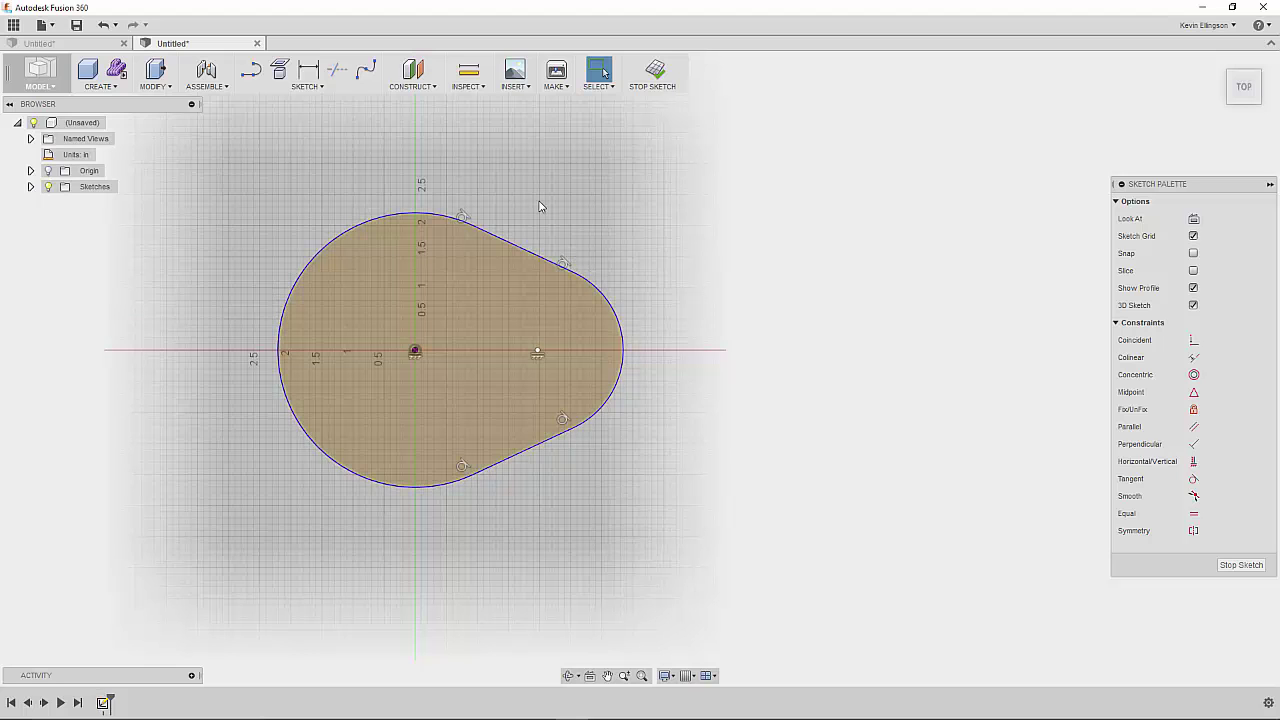
pyautogui.click(307, 86)
pyautogui.press('Escape')
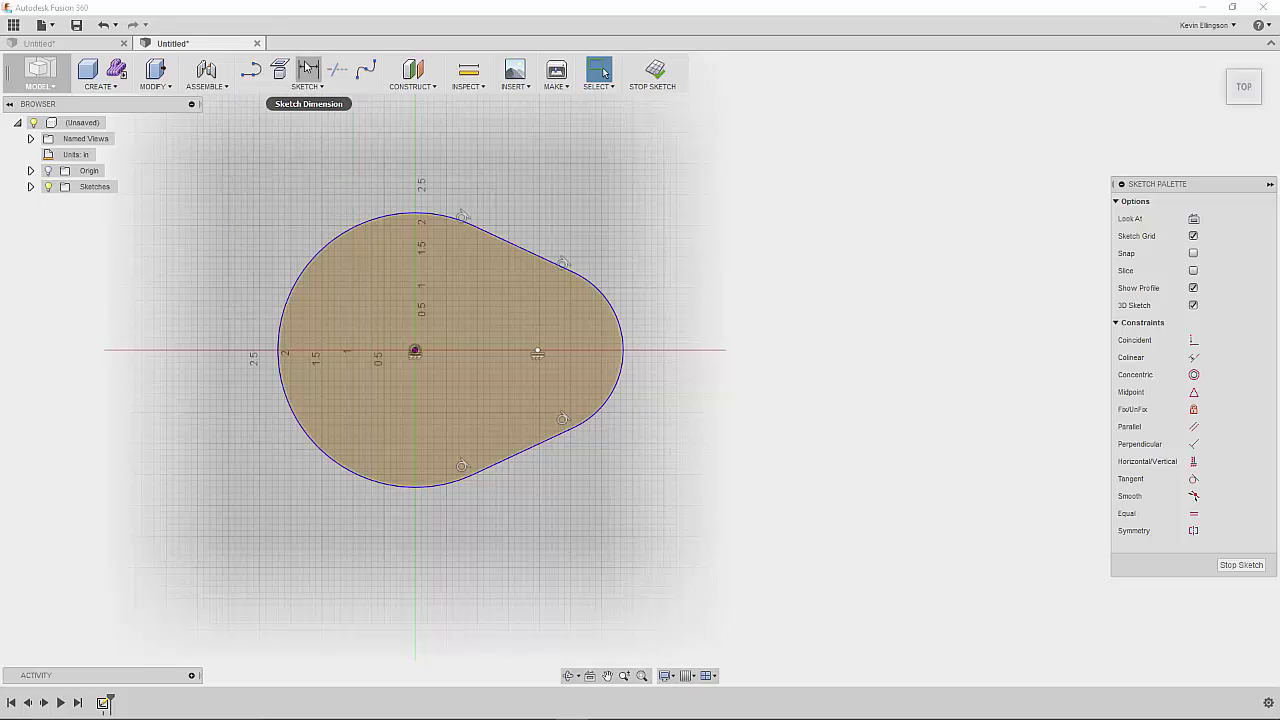
pyautogui.click(308, 70)
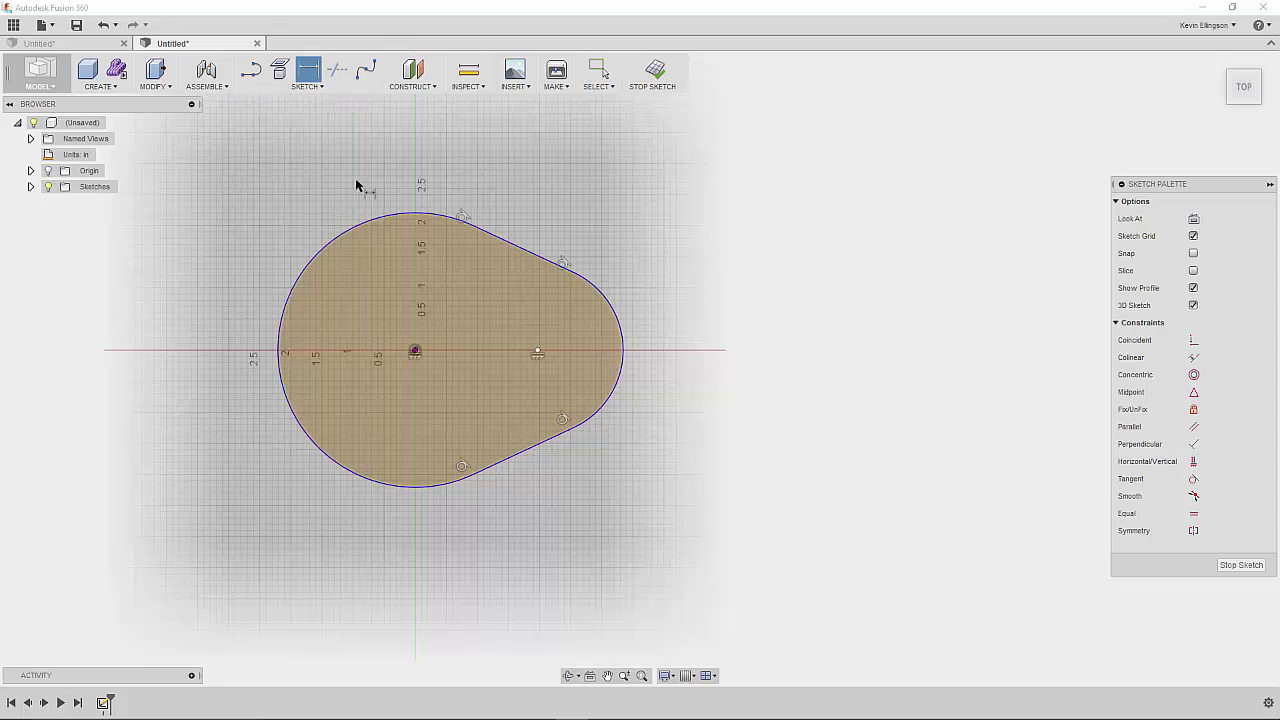
pyautogui.click(348, 265)
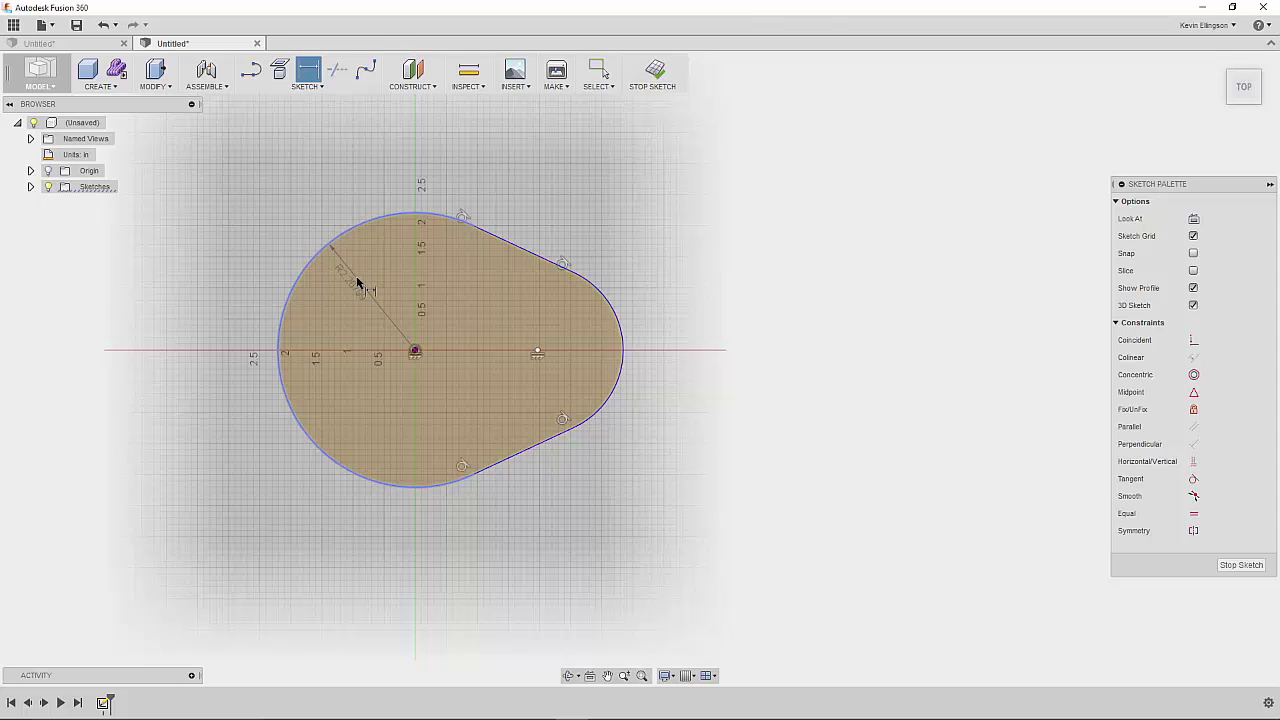
pyautogui.rightClick(357, 283)
pyautogui.click(356, 348)
pyautogui.click(370, 287)
pyautogui.write('4')
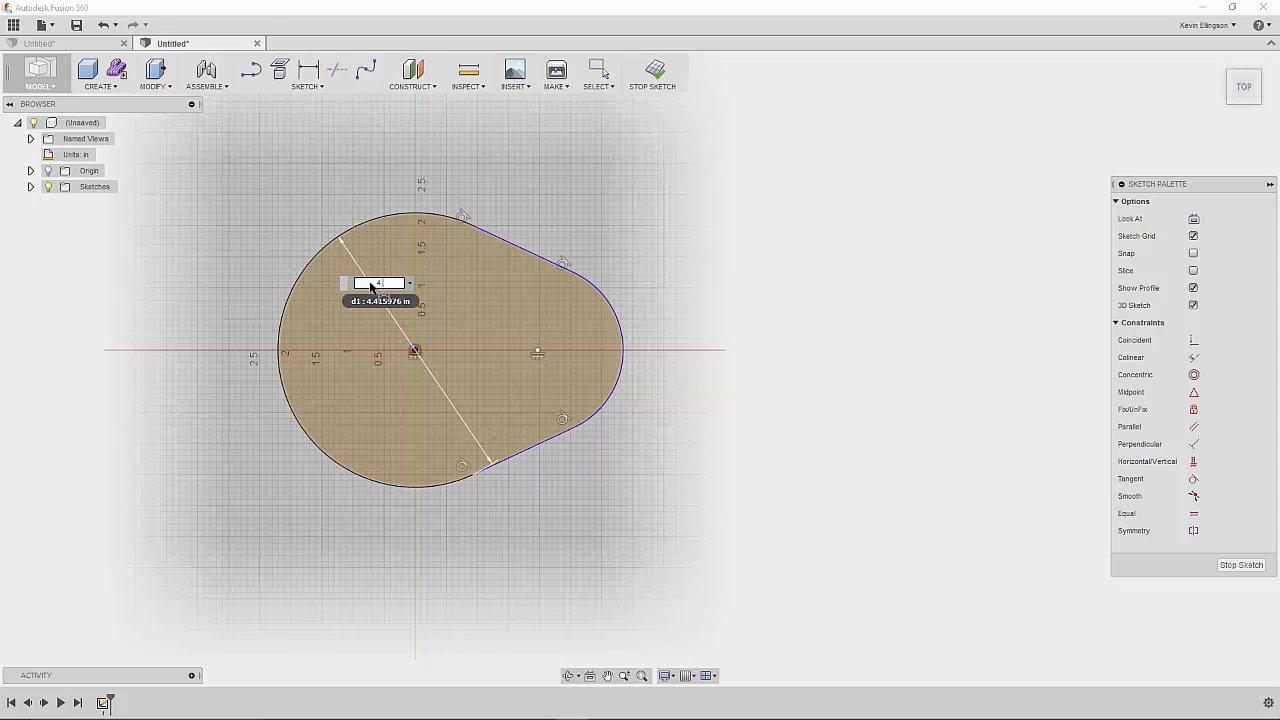
pyautogui.write('.5')
pyautogui.press('Return')
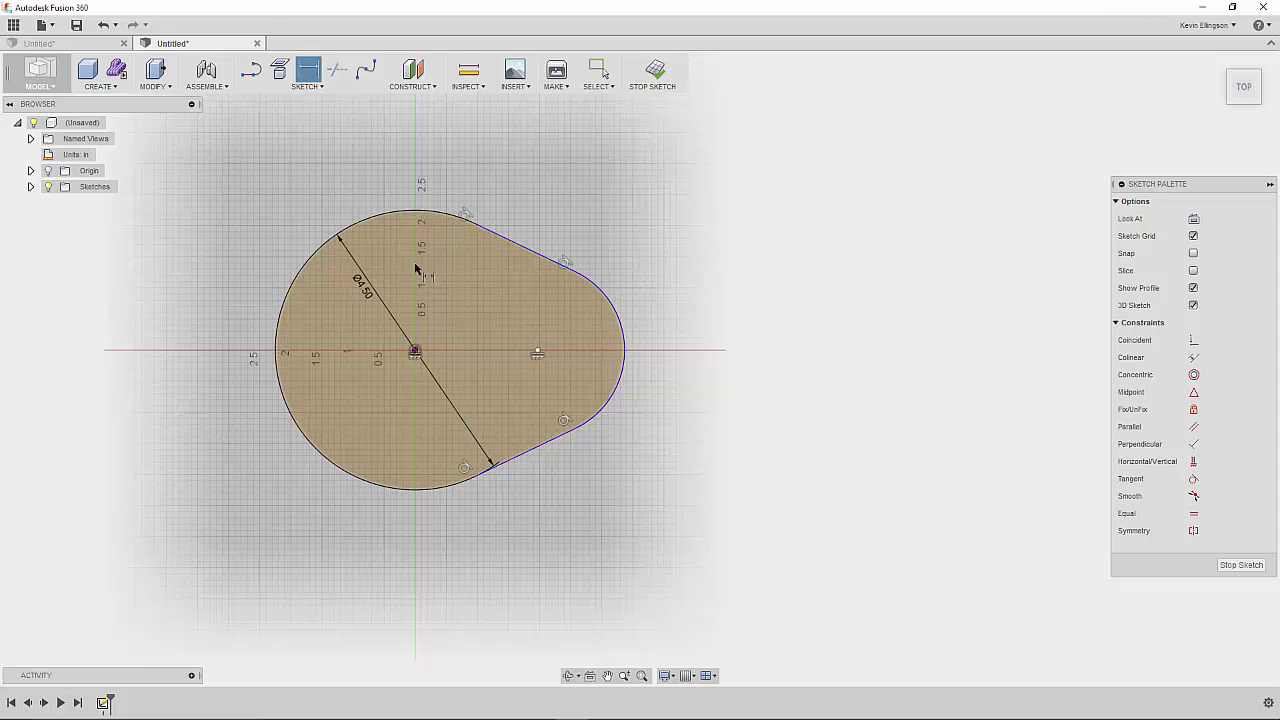
# Dimension the smaller arc as a diameter of 2 in.
pyautogui.click(615, 317)
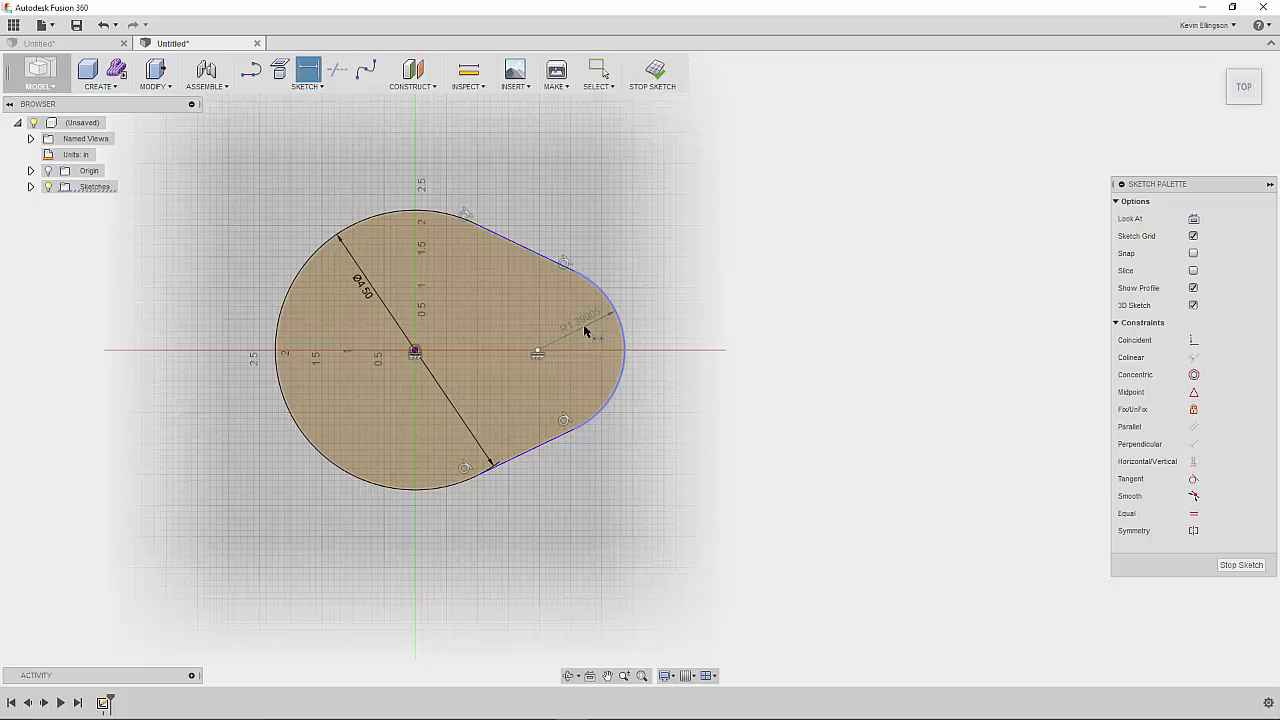
pyautogui.rightClick(578, 325)
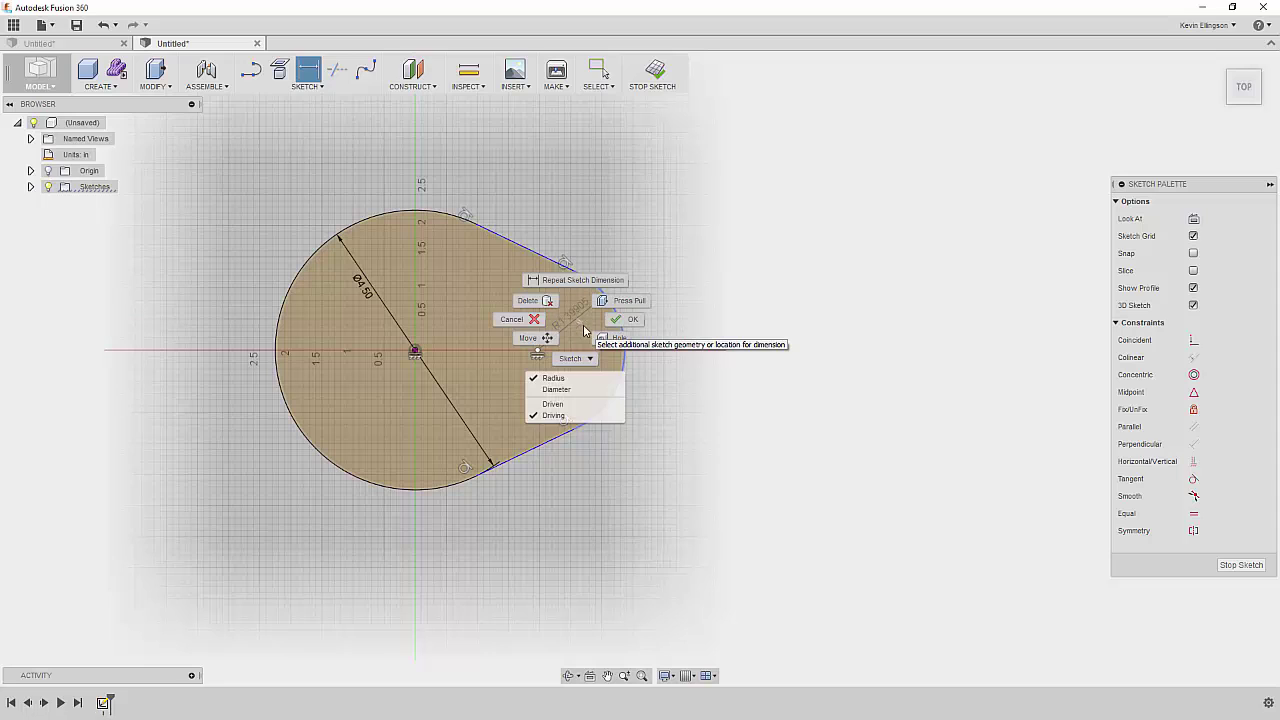
pyautogui.click(579, 391)
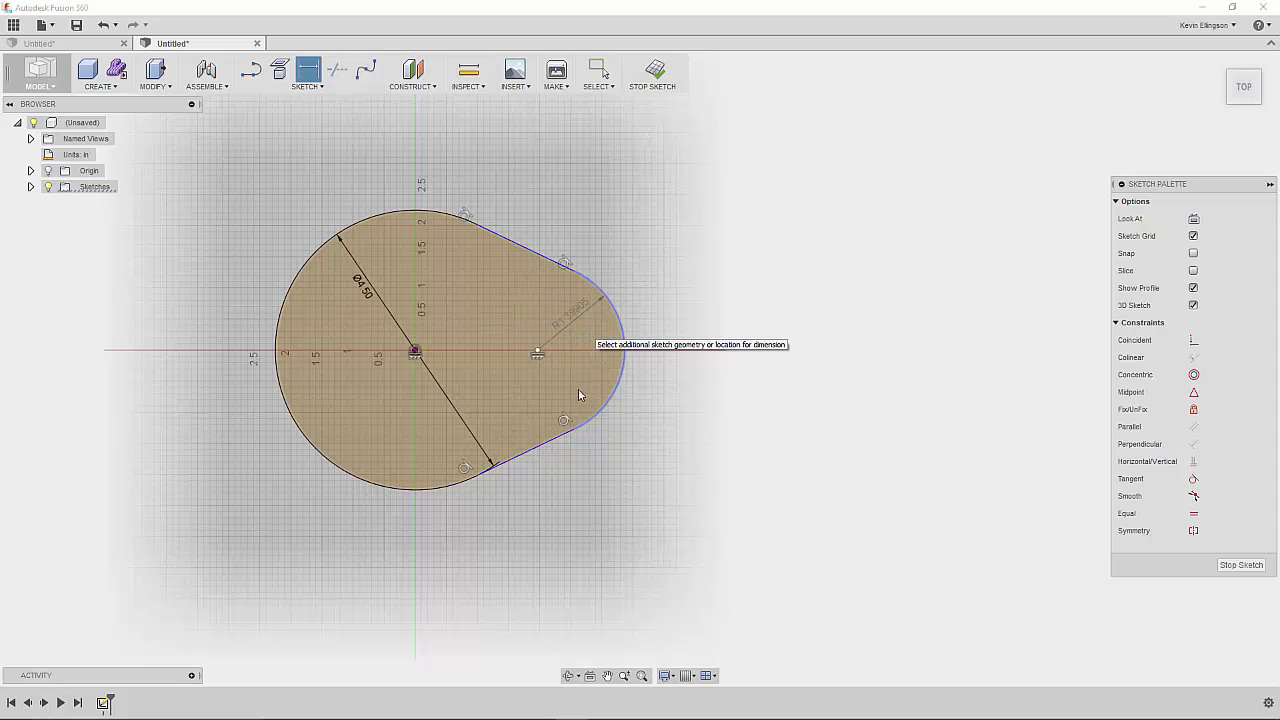
pyautogui.click(585, 328)
pyautogui.write('2.798103')
pyautogui.press('Return')
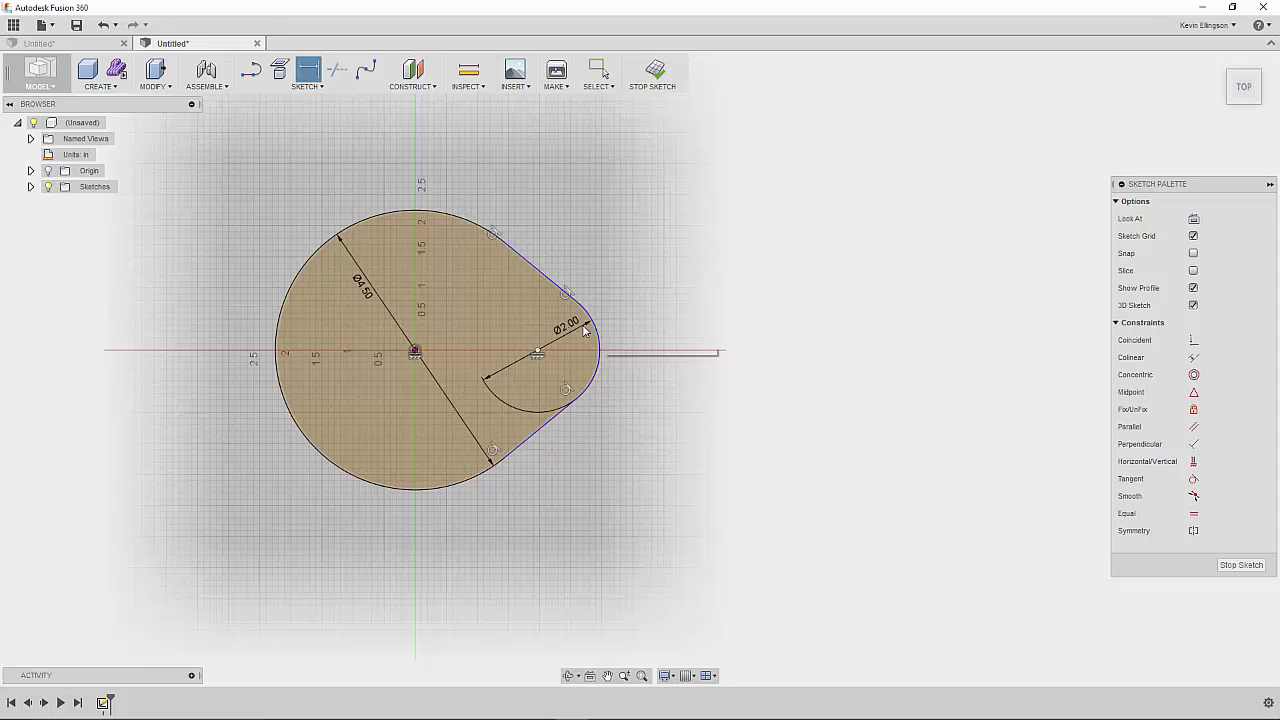
# Dimension the horizontal distance between the two arc centres as 5 in.
pyautogui.click(537, 356)
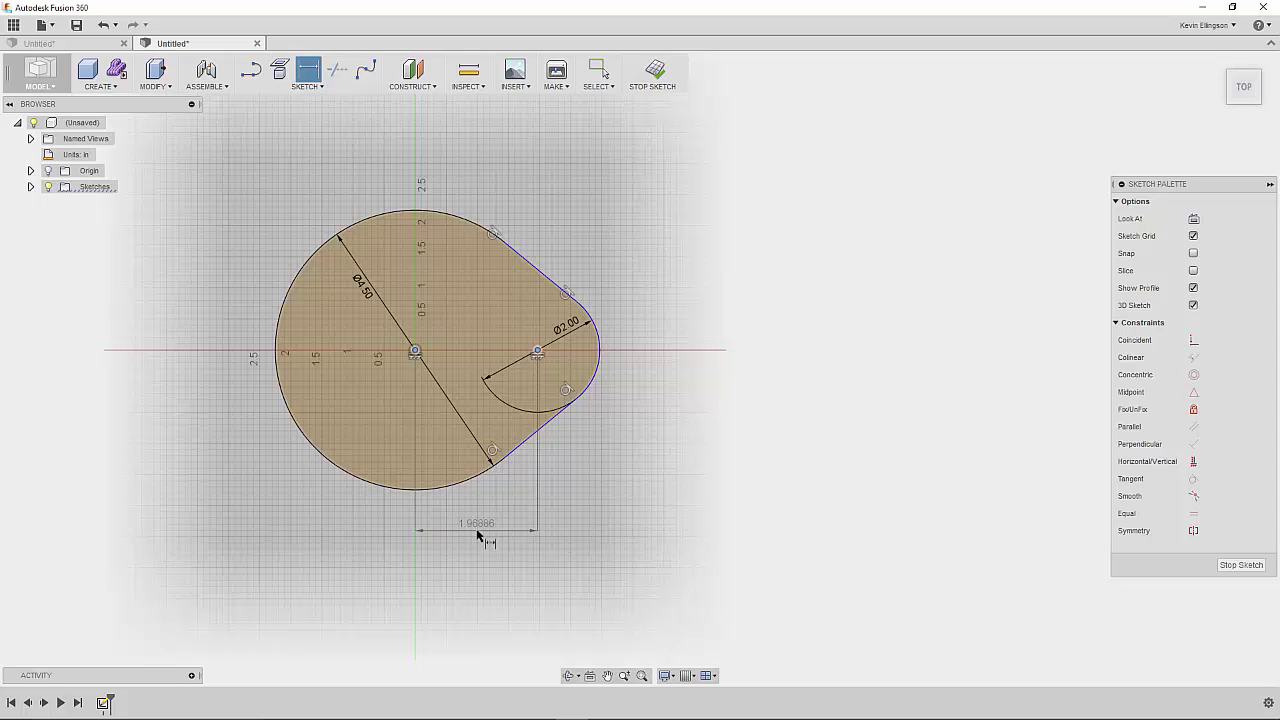
pyautogui.click(478, 534)
pyautogui.write('5')
pyautogui.press('Return')
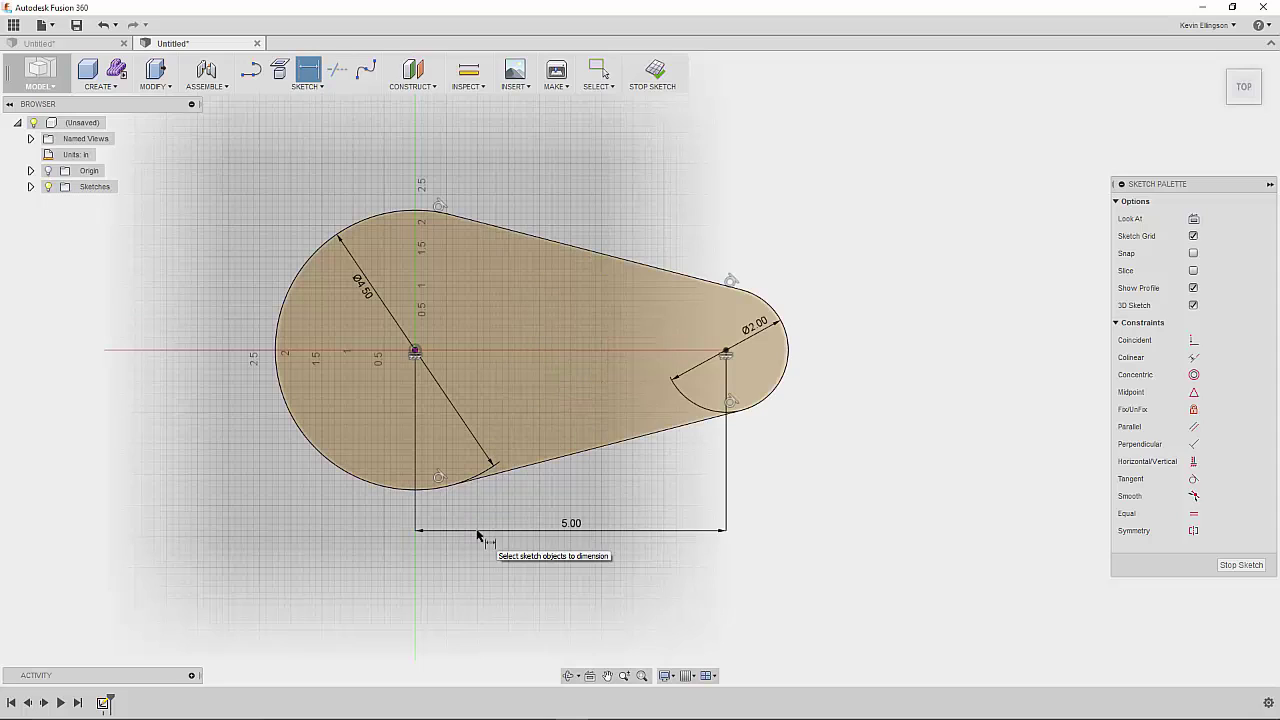